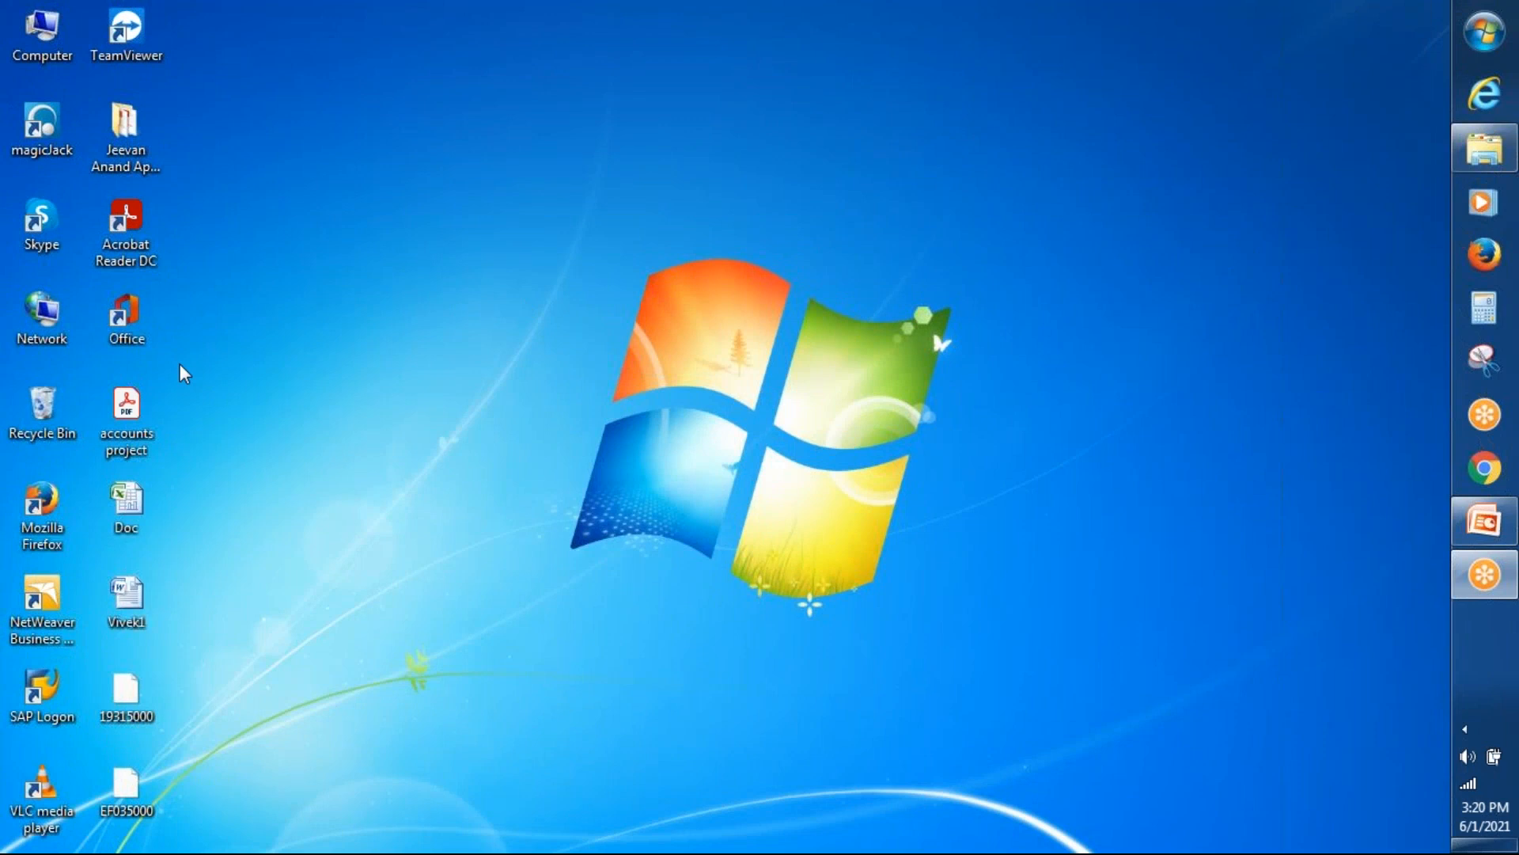
- Launch SAP Logon, allow the program to run, and open the Expertsoft server connection
{"action": "double_click", "coordinate": [42, 713]}
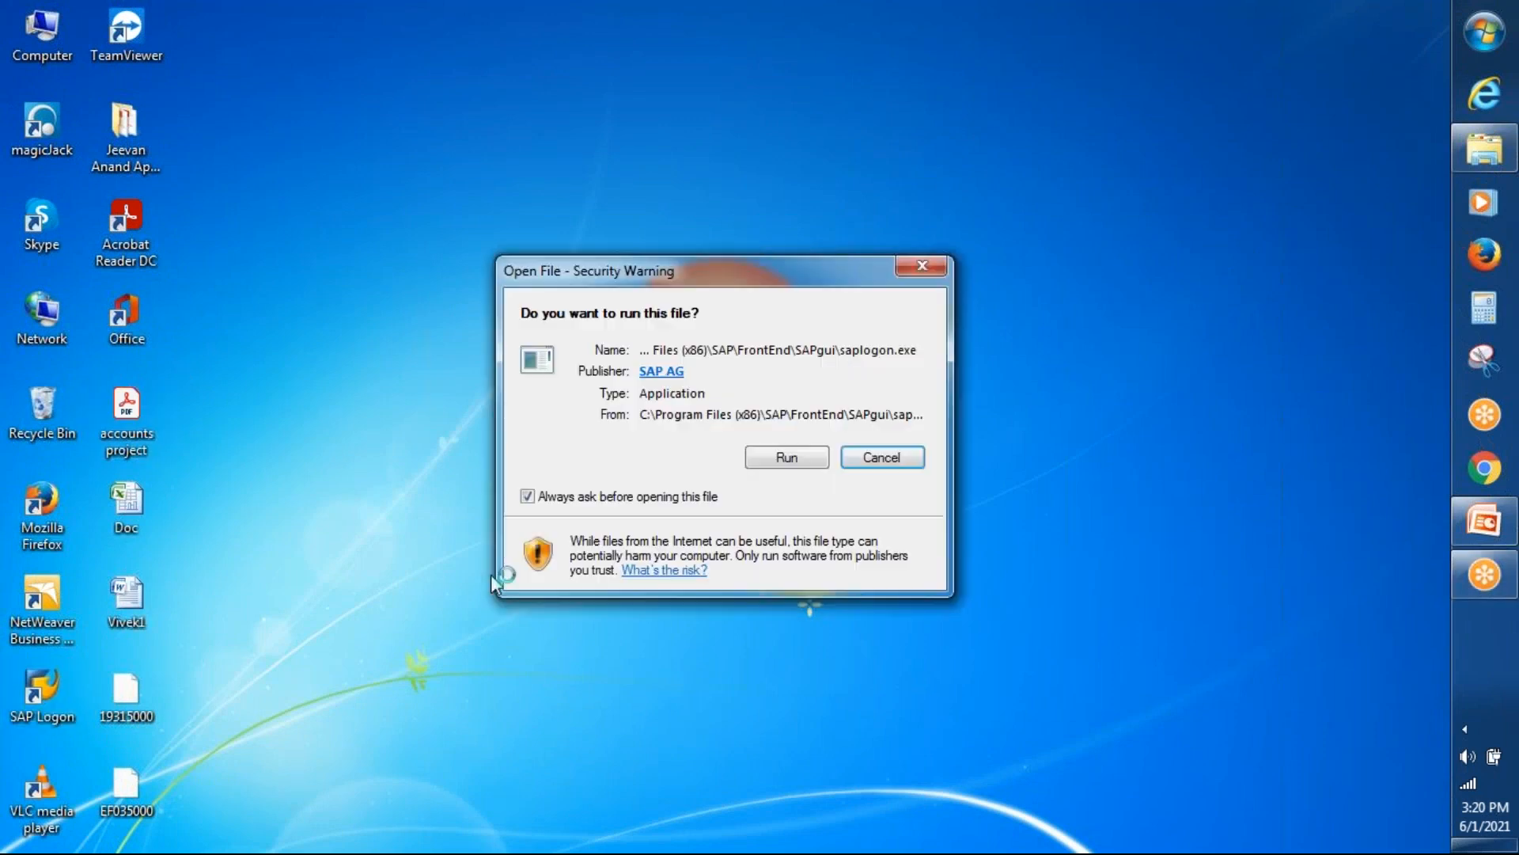
{"action": "left_click", "coordinate": [788, 459]}
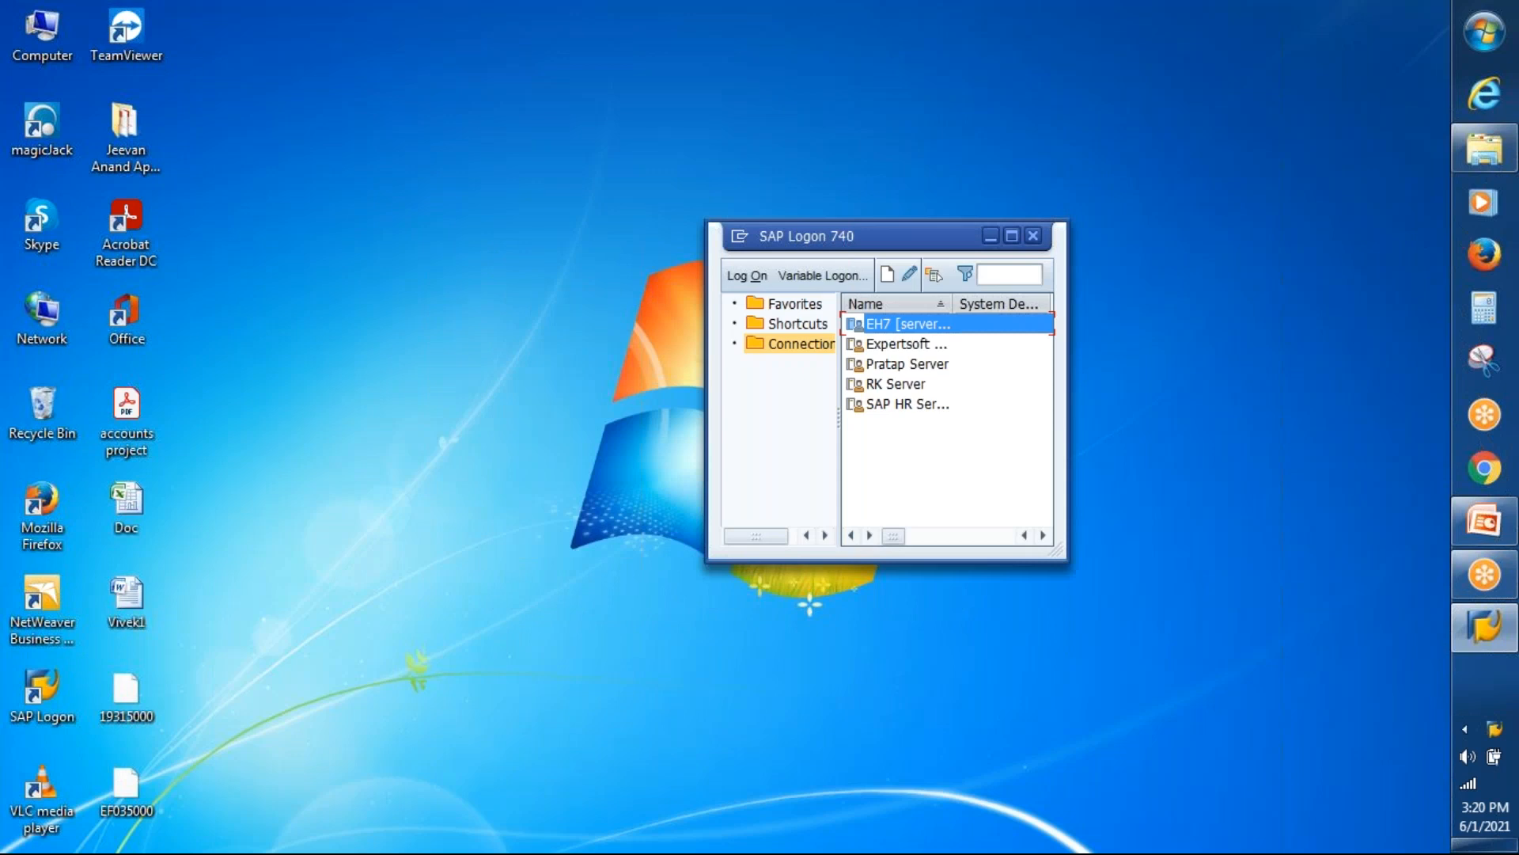
{"action": "left_click", "coordinate": [907, 344]}
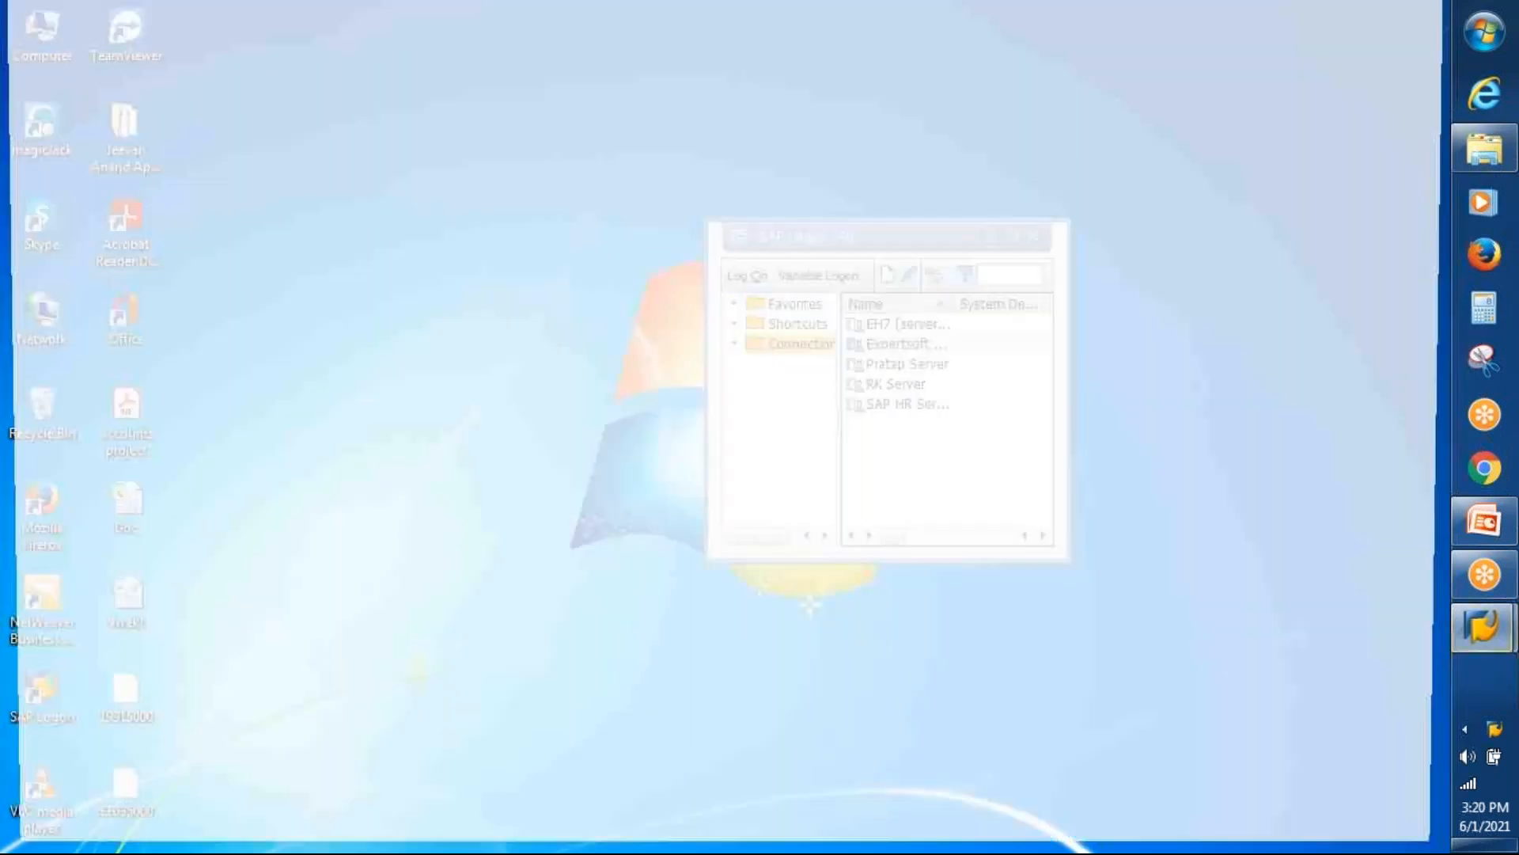
- Log on to client 800 with the first saved user ID and the account password
{"action": "key", "text": "Down"}
{"action": "key", "text": "Down"}
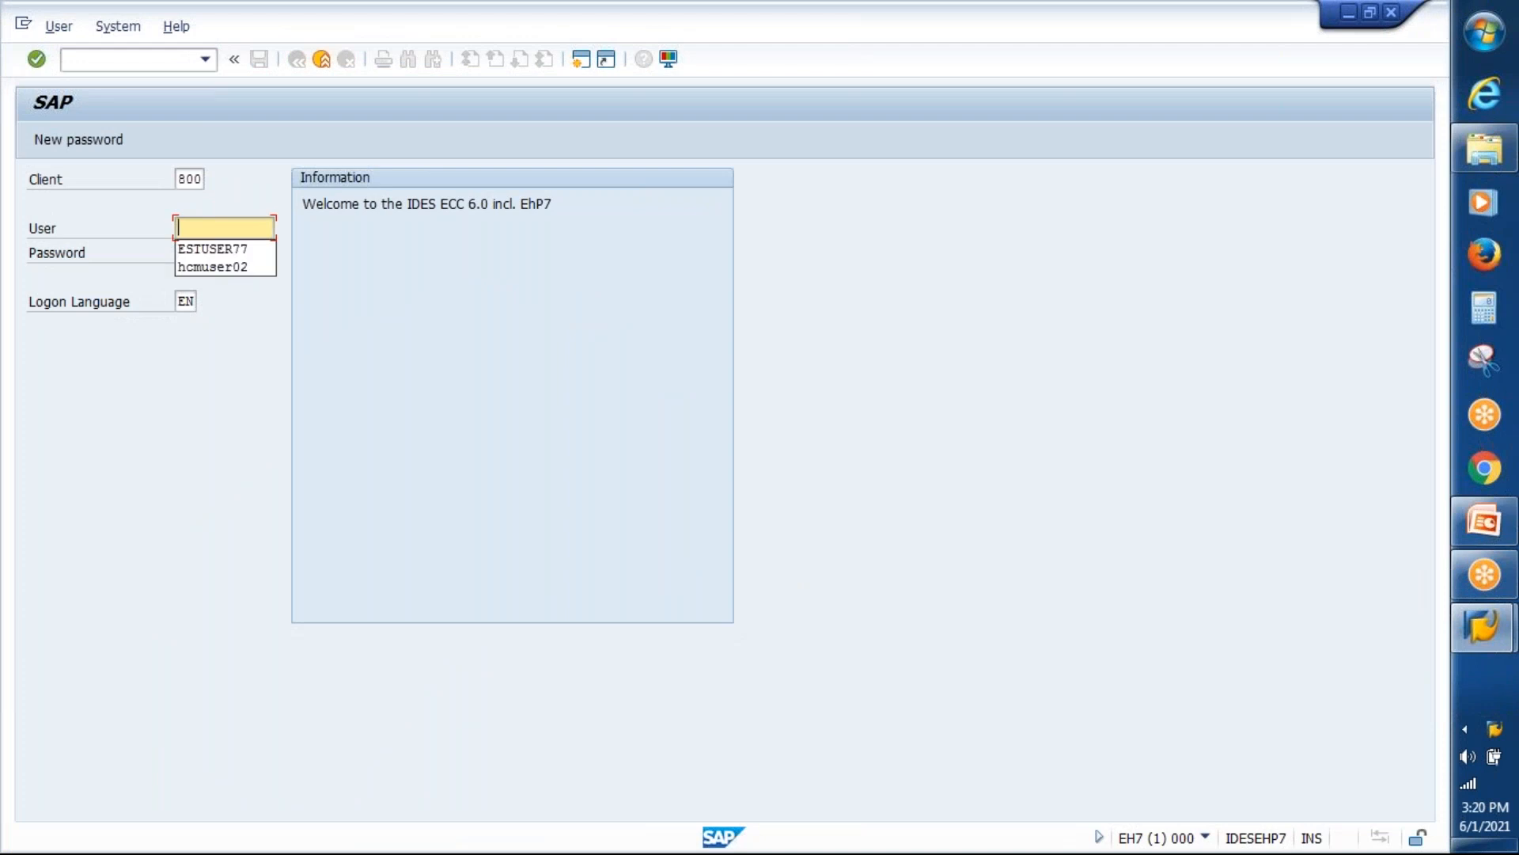
{"action": "key", "text": "Return"}
{"action": "key", "text": "Tab"}
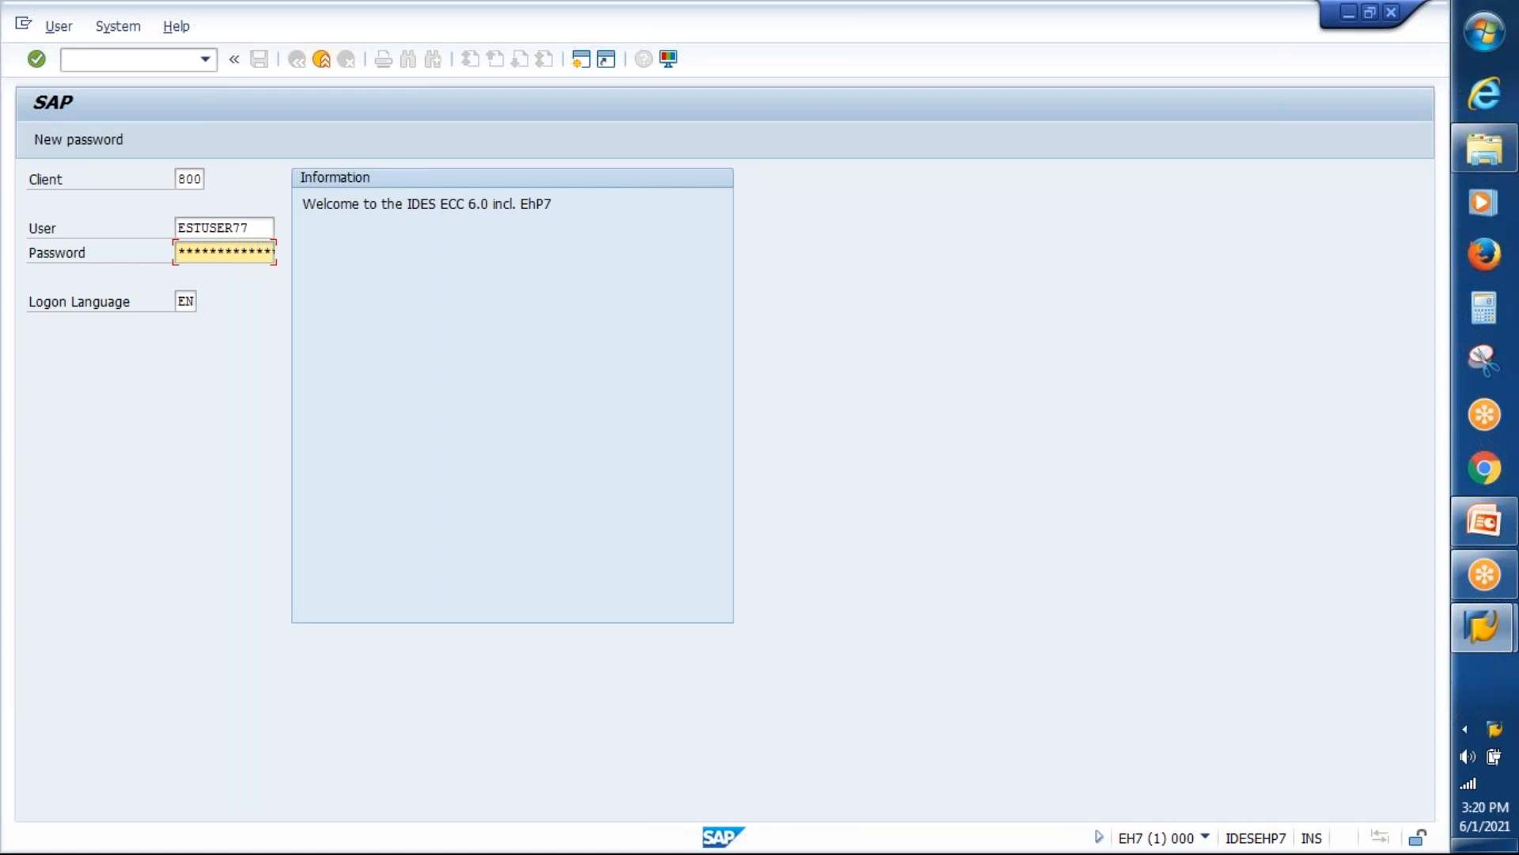
{"action": "type", "text": "*****"}
{"action": "key", "text": "Return"}
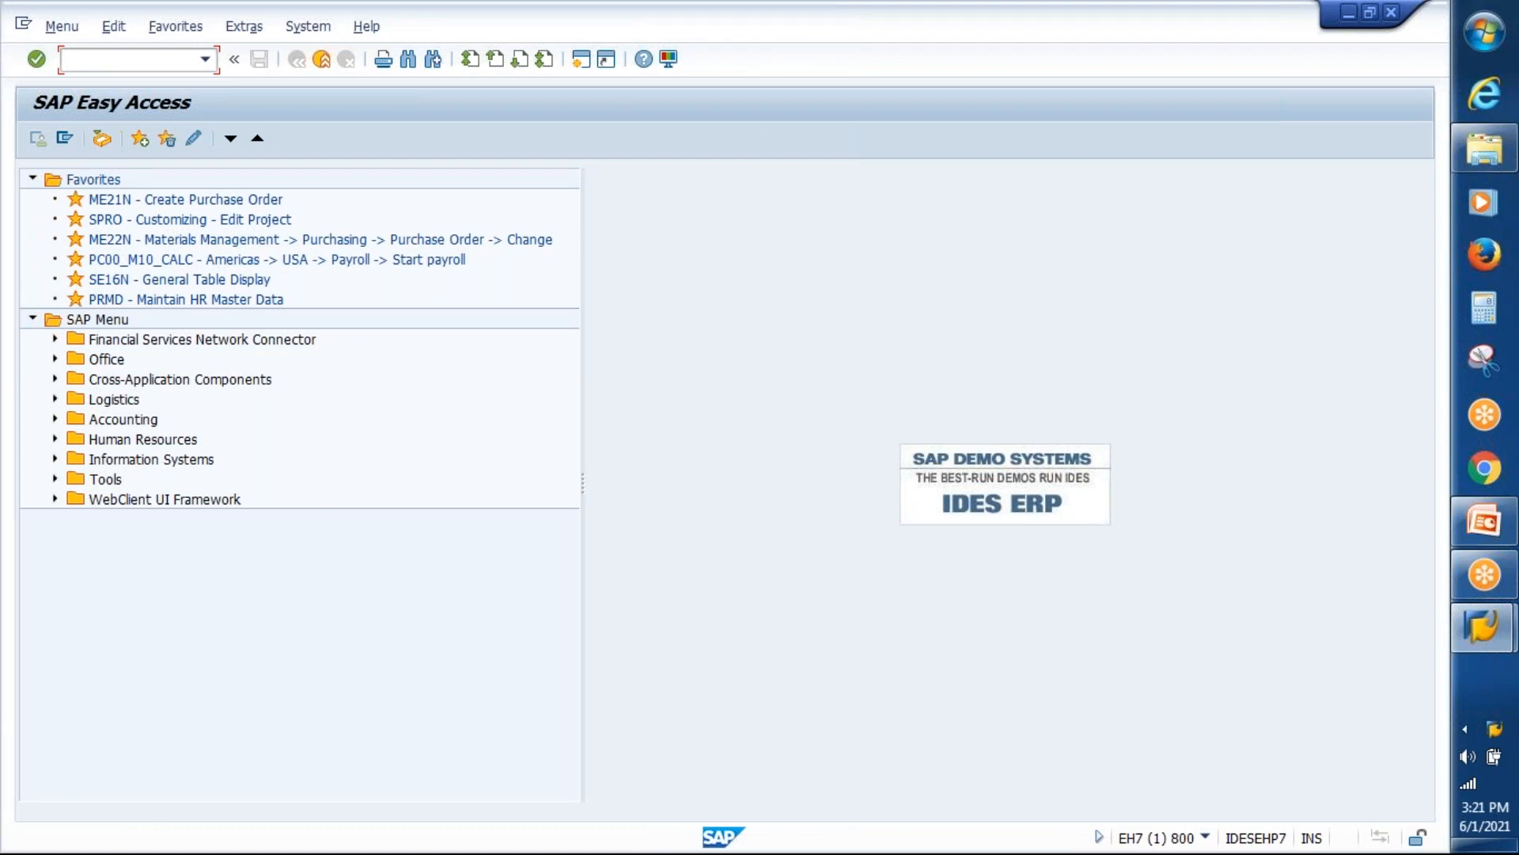
- Open Maintain HR Master Data with transaction code pa30
{"action": "type", "text": "spro"}
{"action": "key", "text": "BackSpace"}
{"action": "key", "text": "BackSpace"}
{"action": "key", "text": "BackSpace"}
{"action": "key", "text": "BackSpace"}
{"action": "type", "text": "se"}
{"action": "key", "text": "BackSpace"}
{"action": "key", "text": "BackSpace"}
{"action": "type", "text": "pa30"}
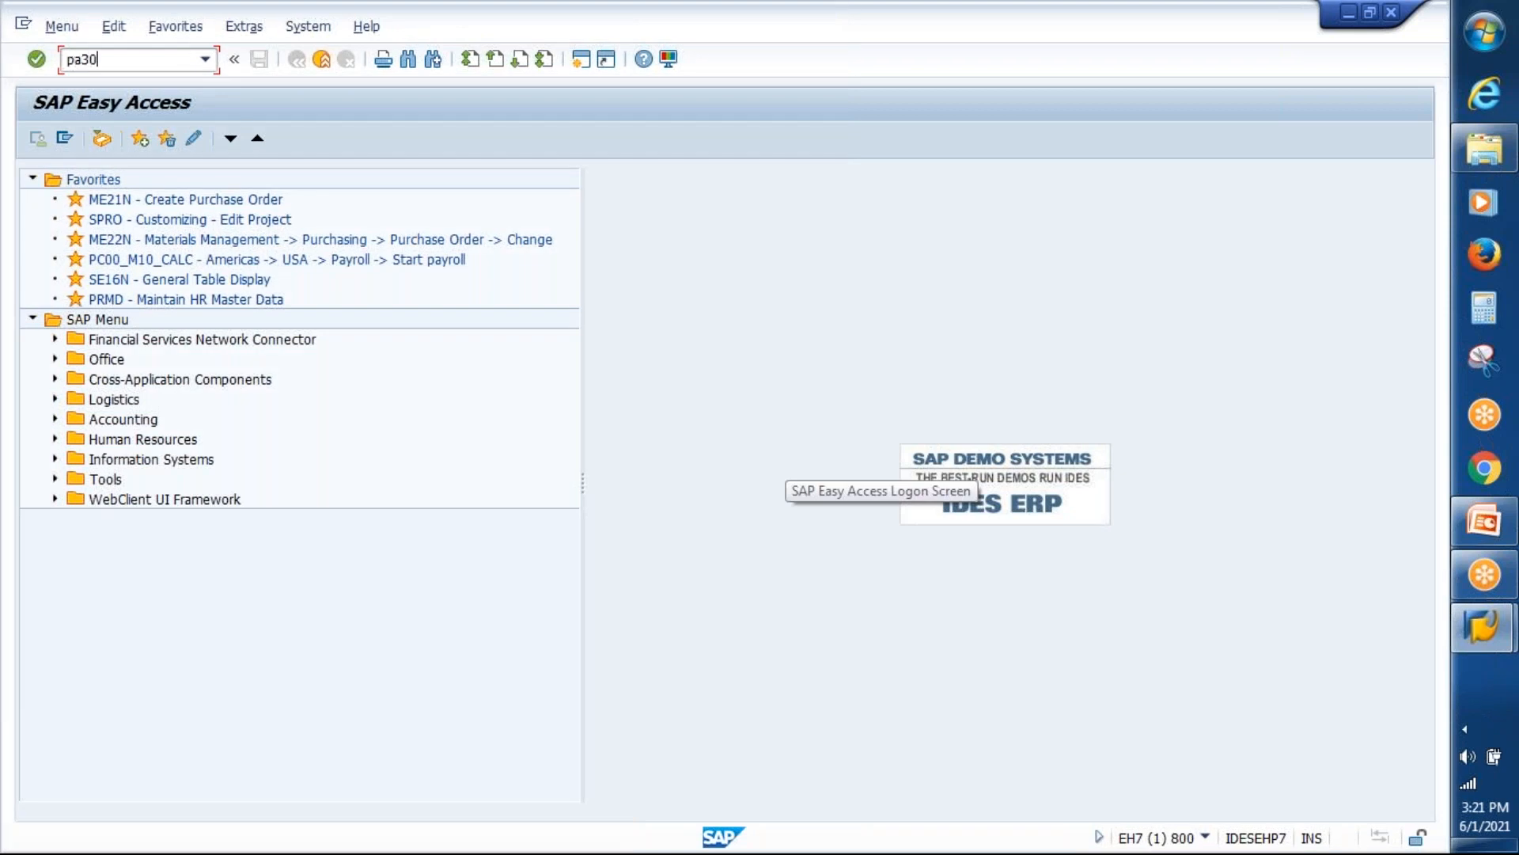
{"action": "key", "text": "Return"}
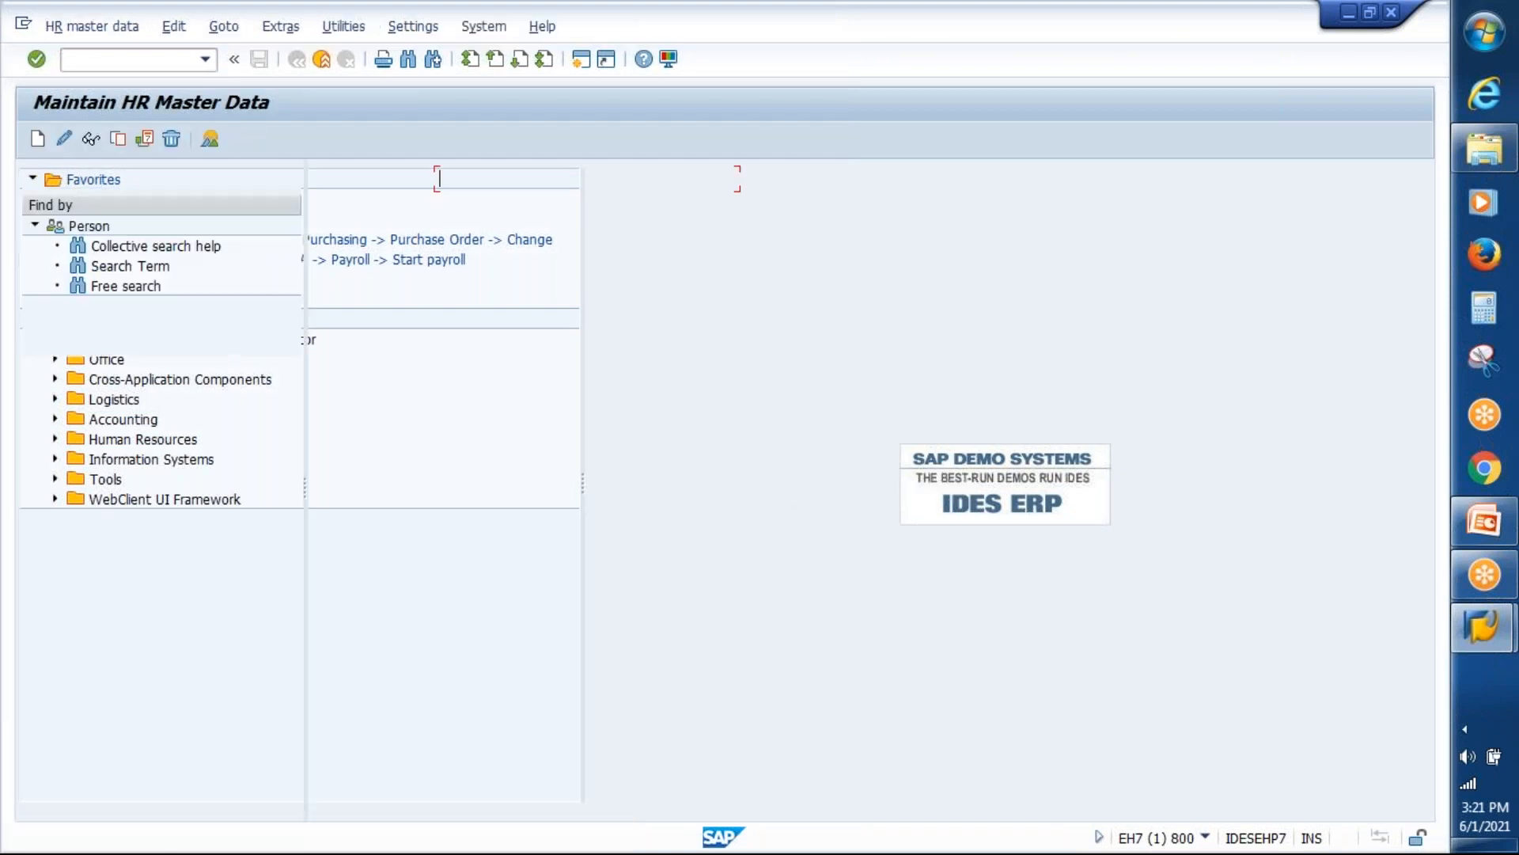
- Load the employee by personnel number and display the Organizational Assignment-0001 infotype
{"action": "key", "text": "Down"}
{"action": "key", "text": "Down"}
{"action": "key", "text": "Return"}
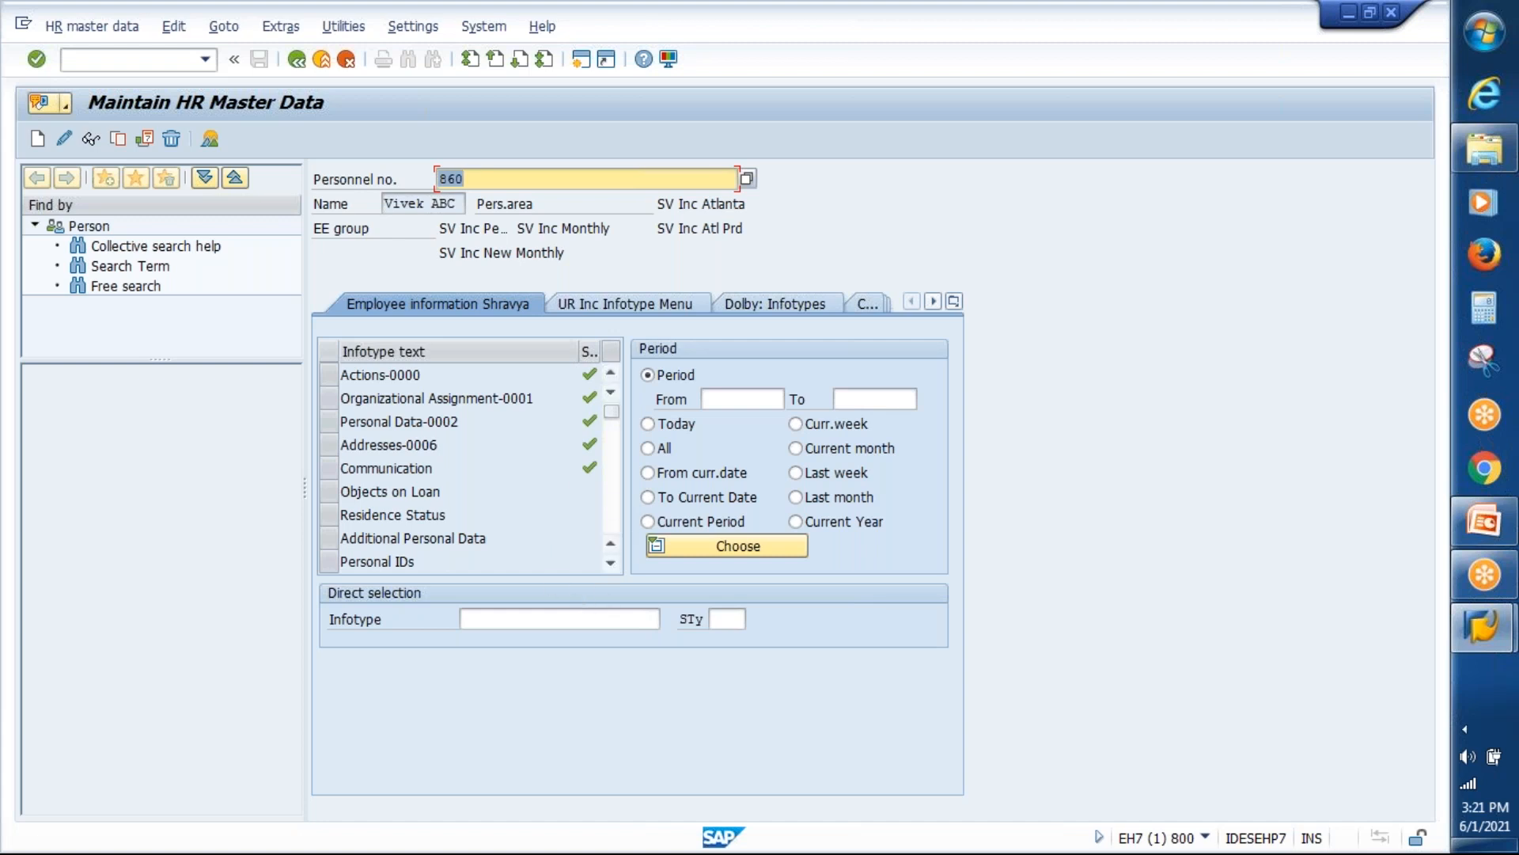
{"action": "left_click", "coordinate": [342, 400]}
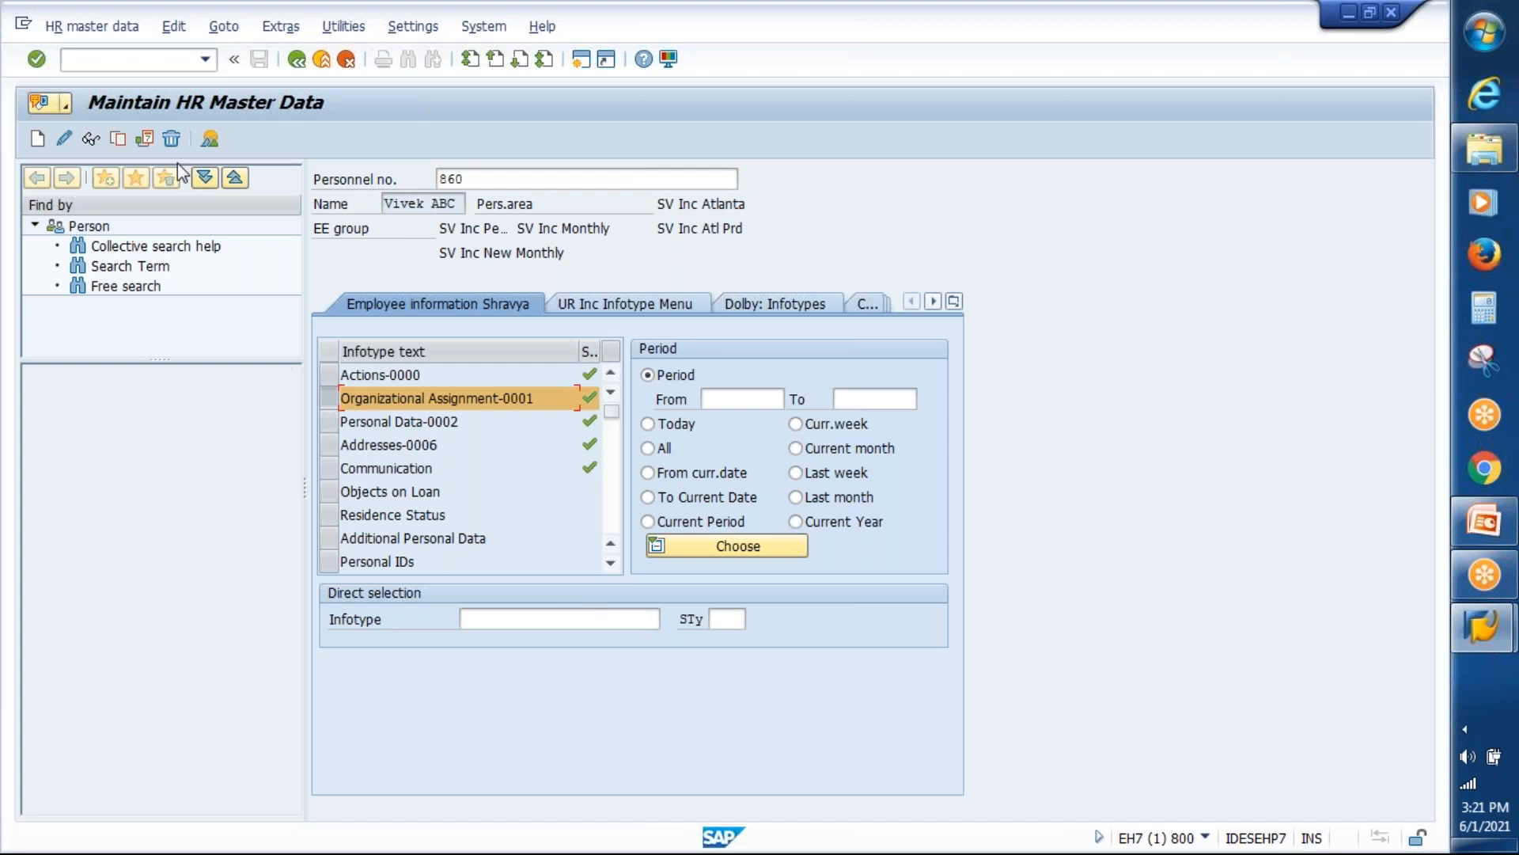
{"action": "left_click", "coordinate": [88, 140]}
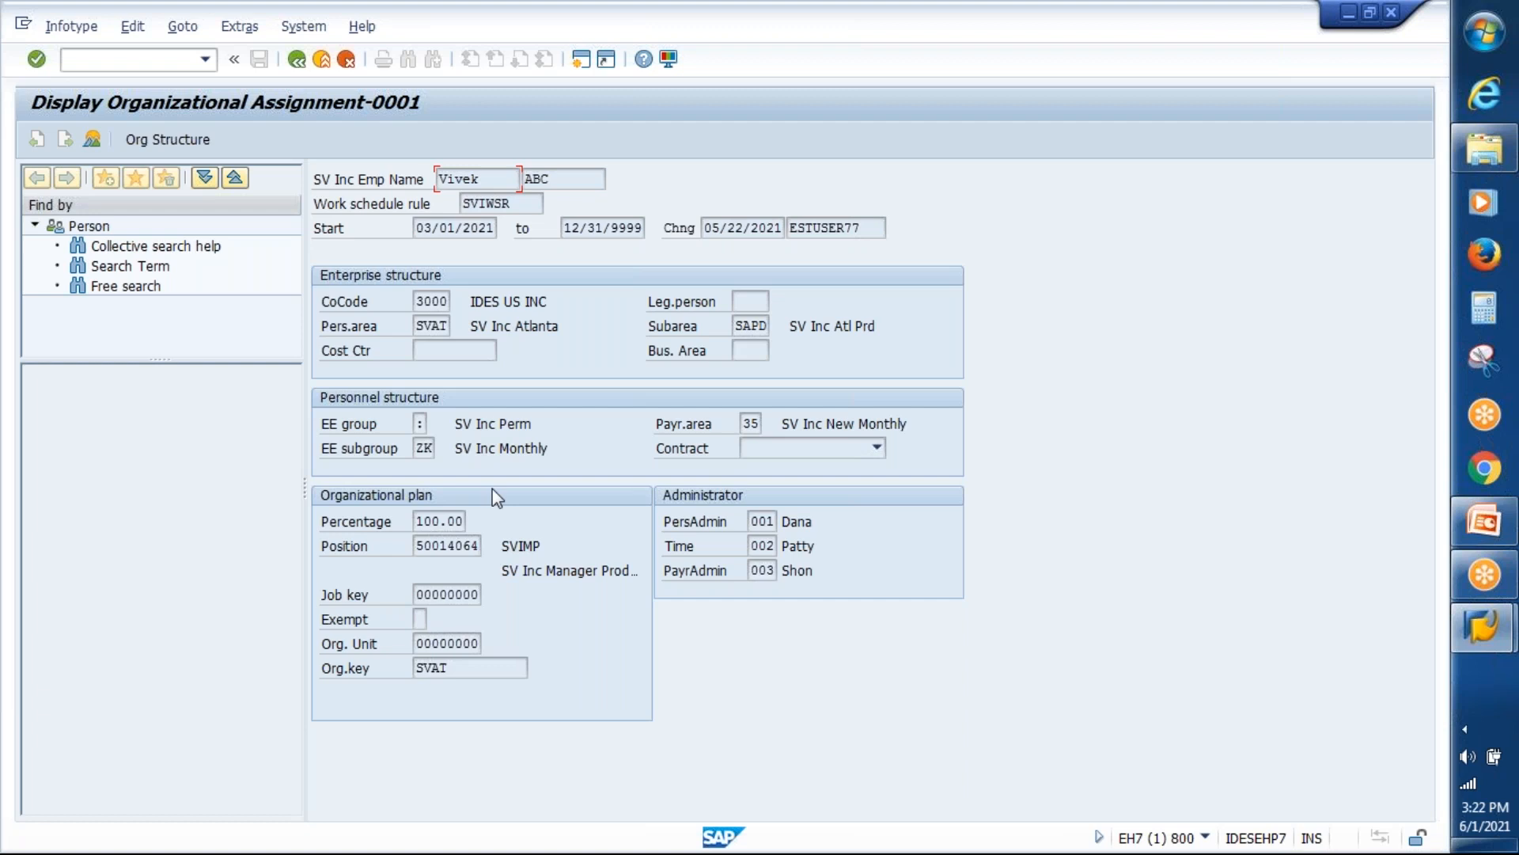
- Open the SAP Customizing Implementation Guide in a new session and expand Enterprise Structure > Definition > Human Resources Management
{"action": "left_click", "coordinate": [576, 60]}
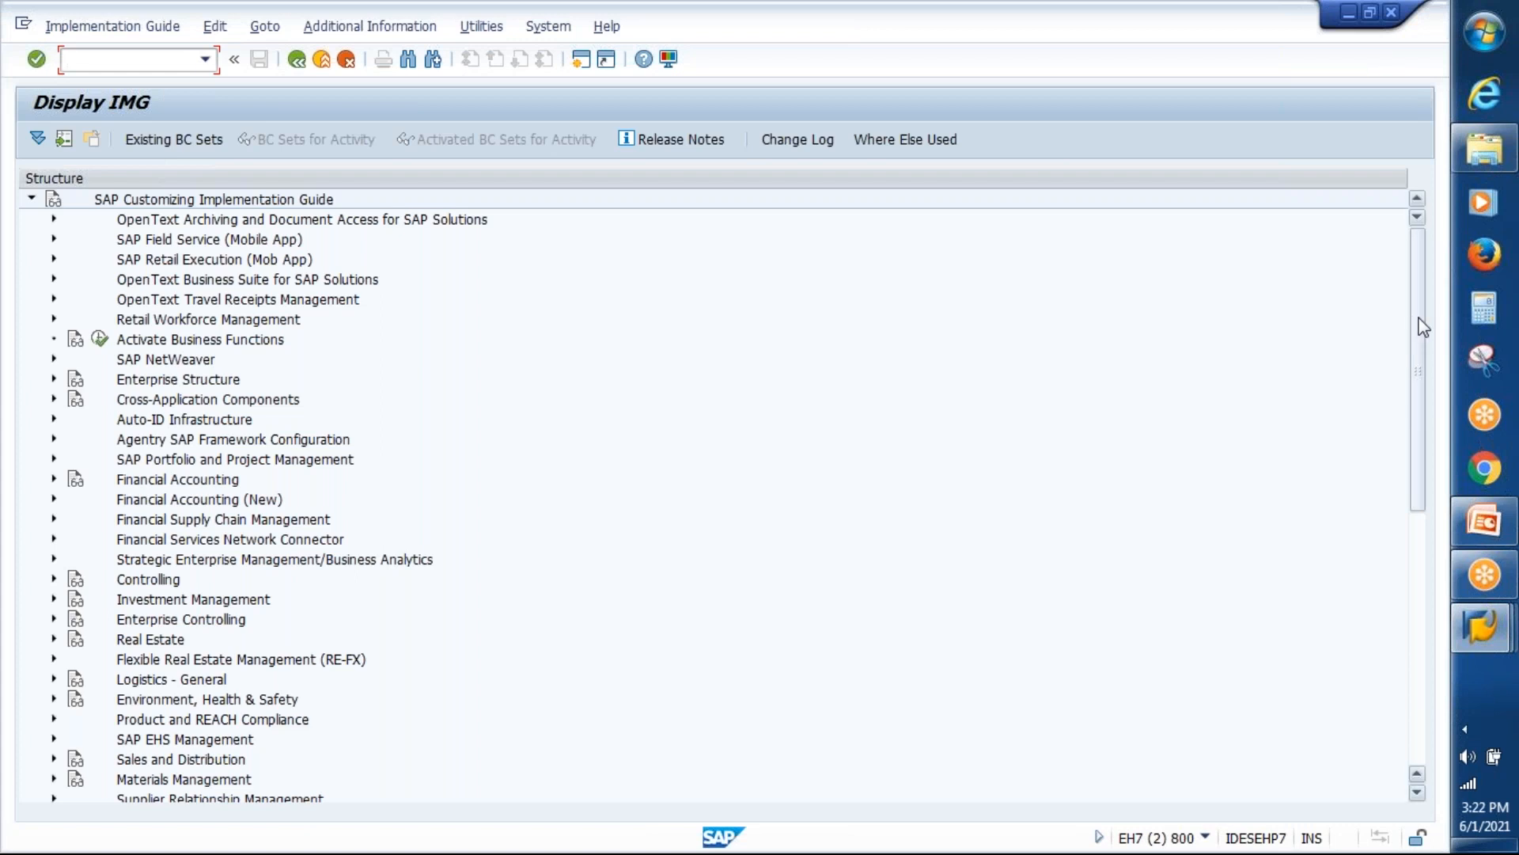
{"action": "scroll", "coordinate": [1415, 411], "scroll_direction": "down", "scroll_amount": 4}
{"action": "scroll", "coordinate": [1106, 336], "scroll_direction": "up", "scroll_amount": 4}
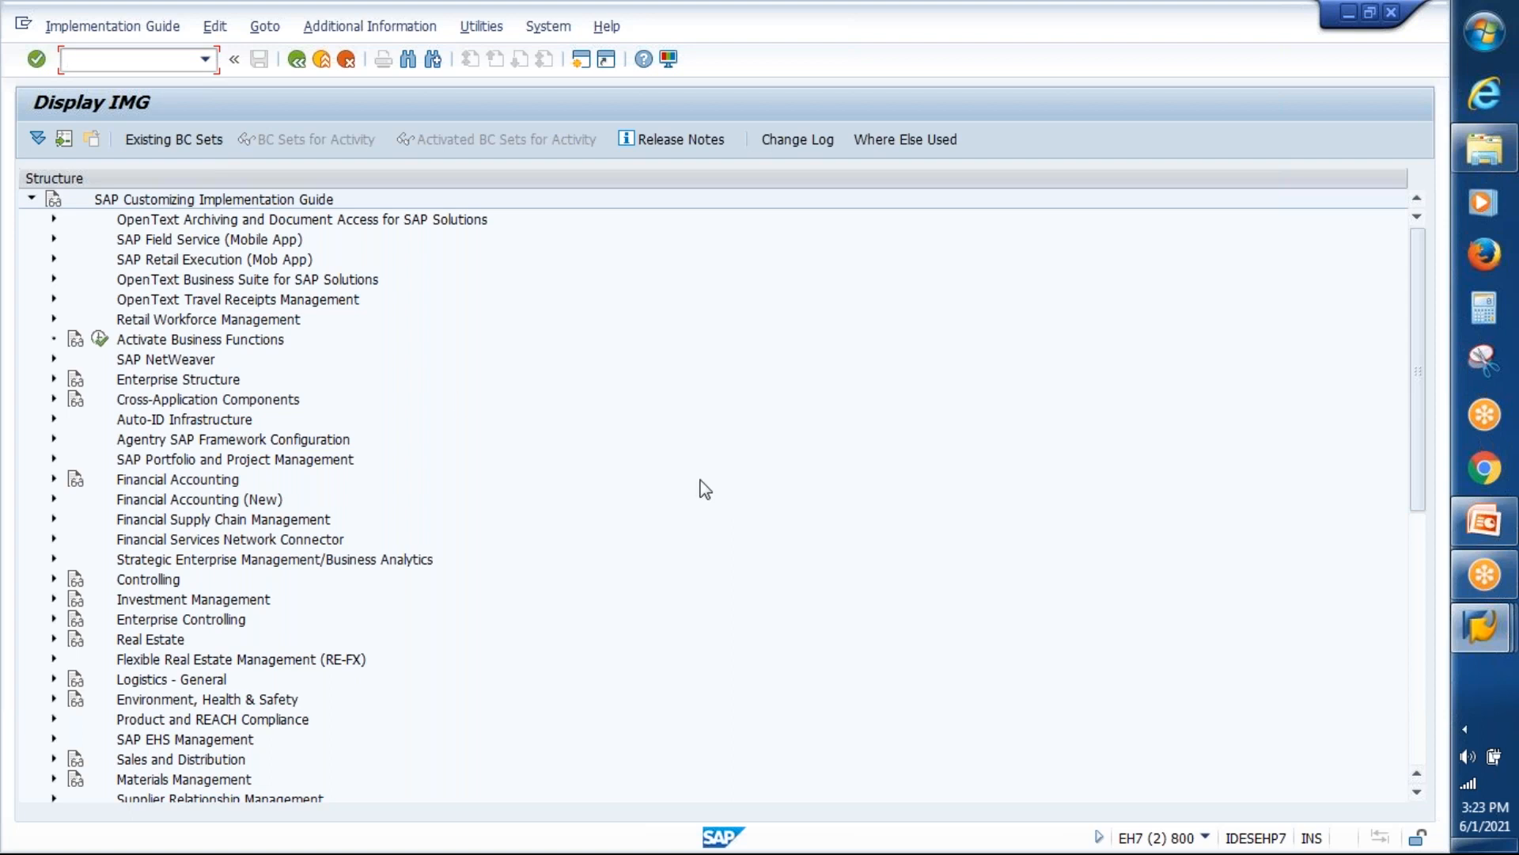
{"action": "left_click", "coordinate": [54, 379]}
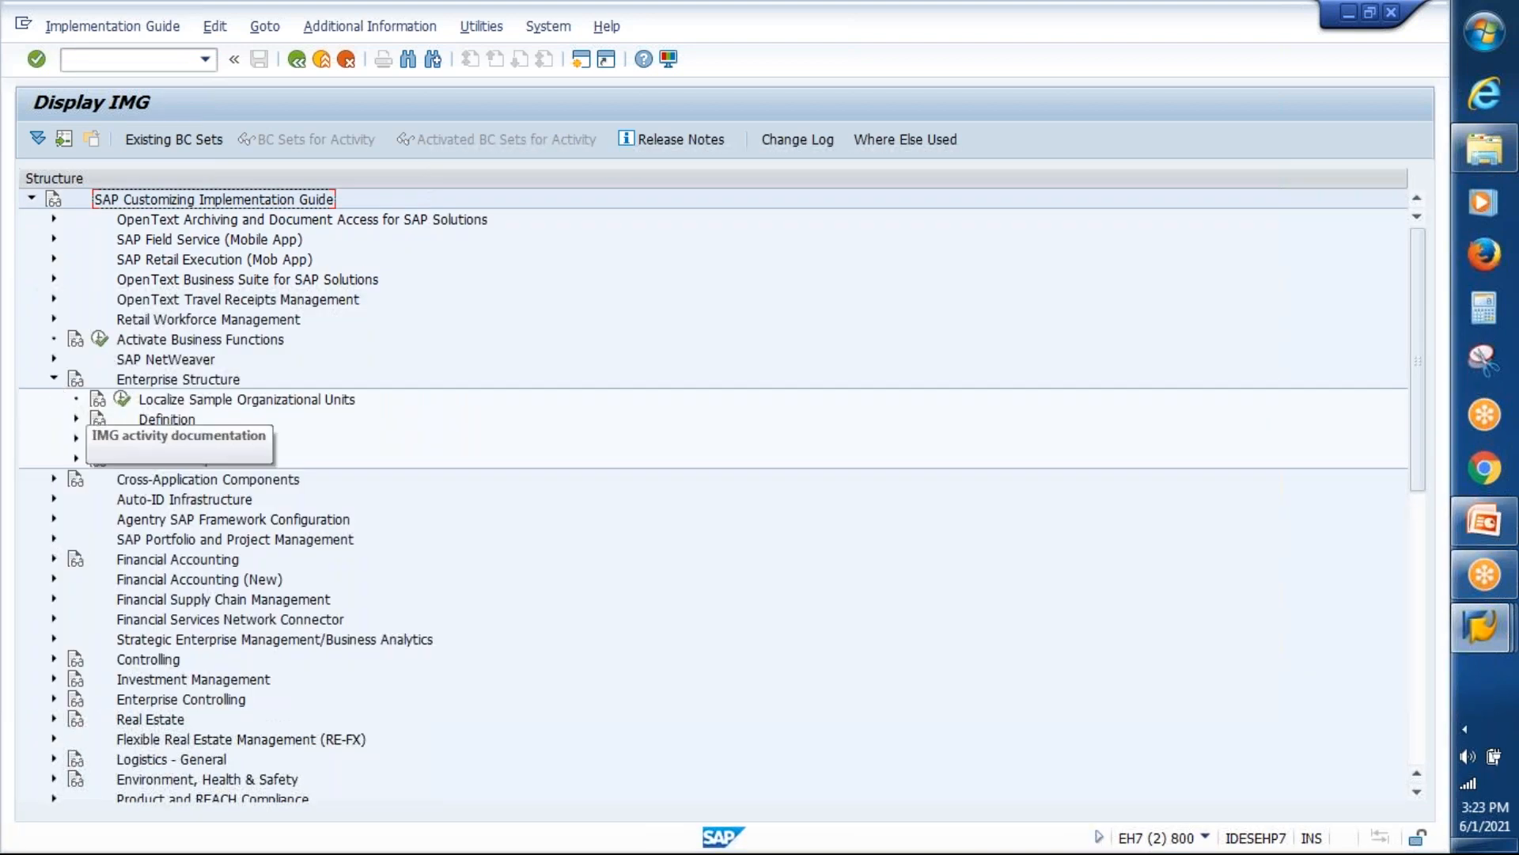
{"action": "left_click", "coordinate": [77, 420]}
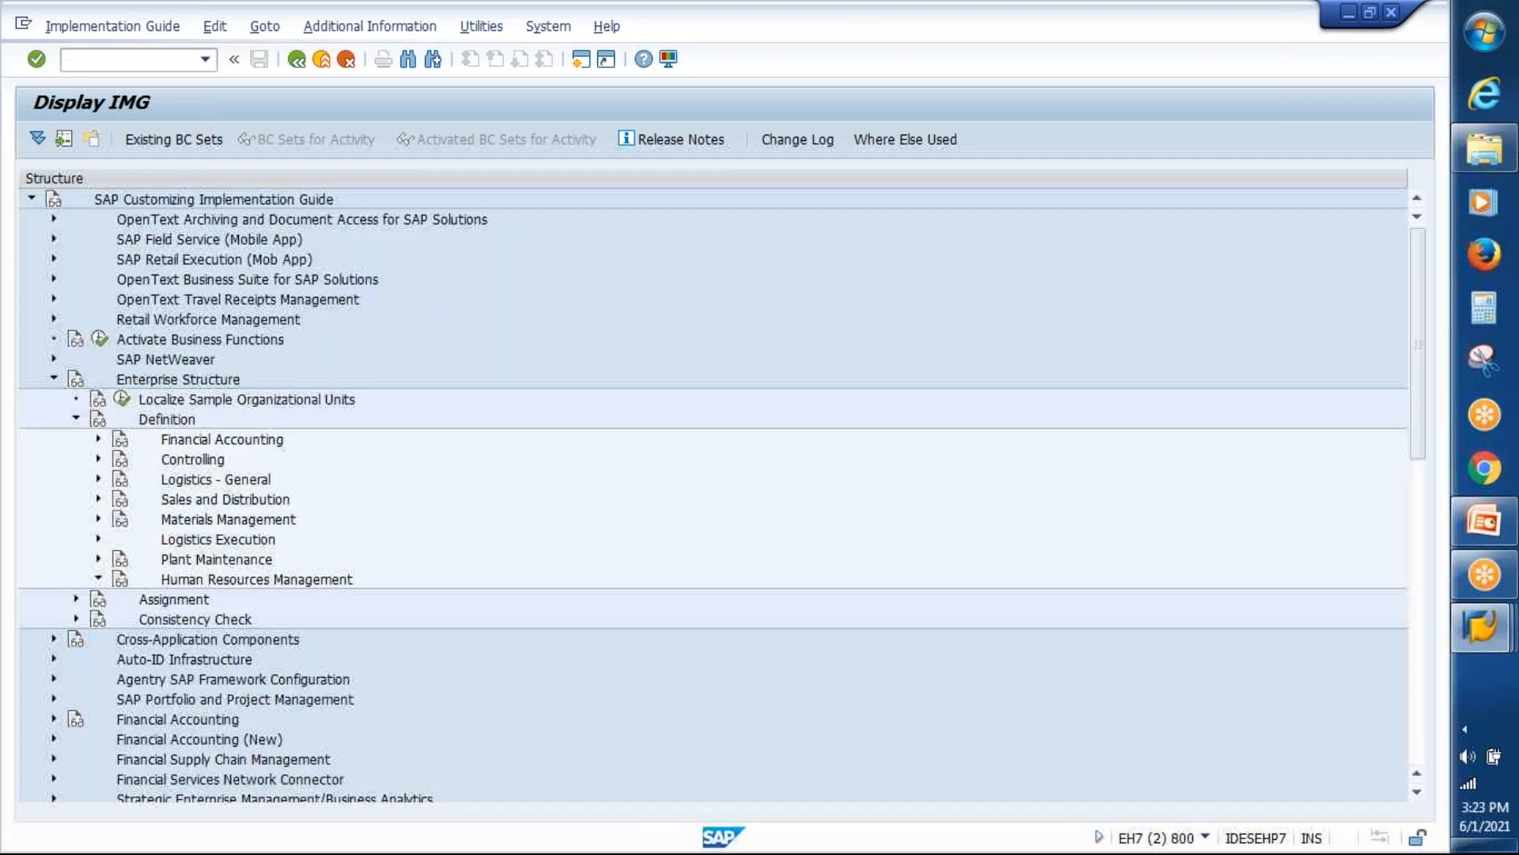
{"action": "left_click", "coordinate": [99, 578]}
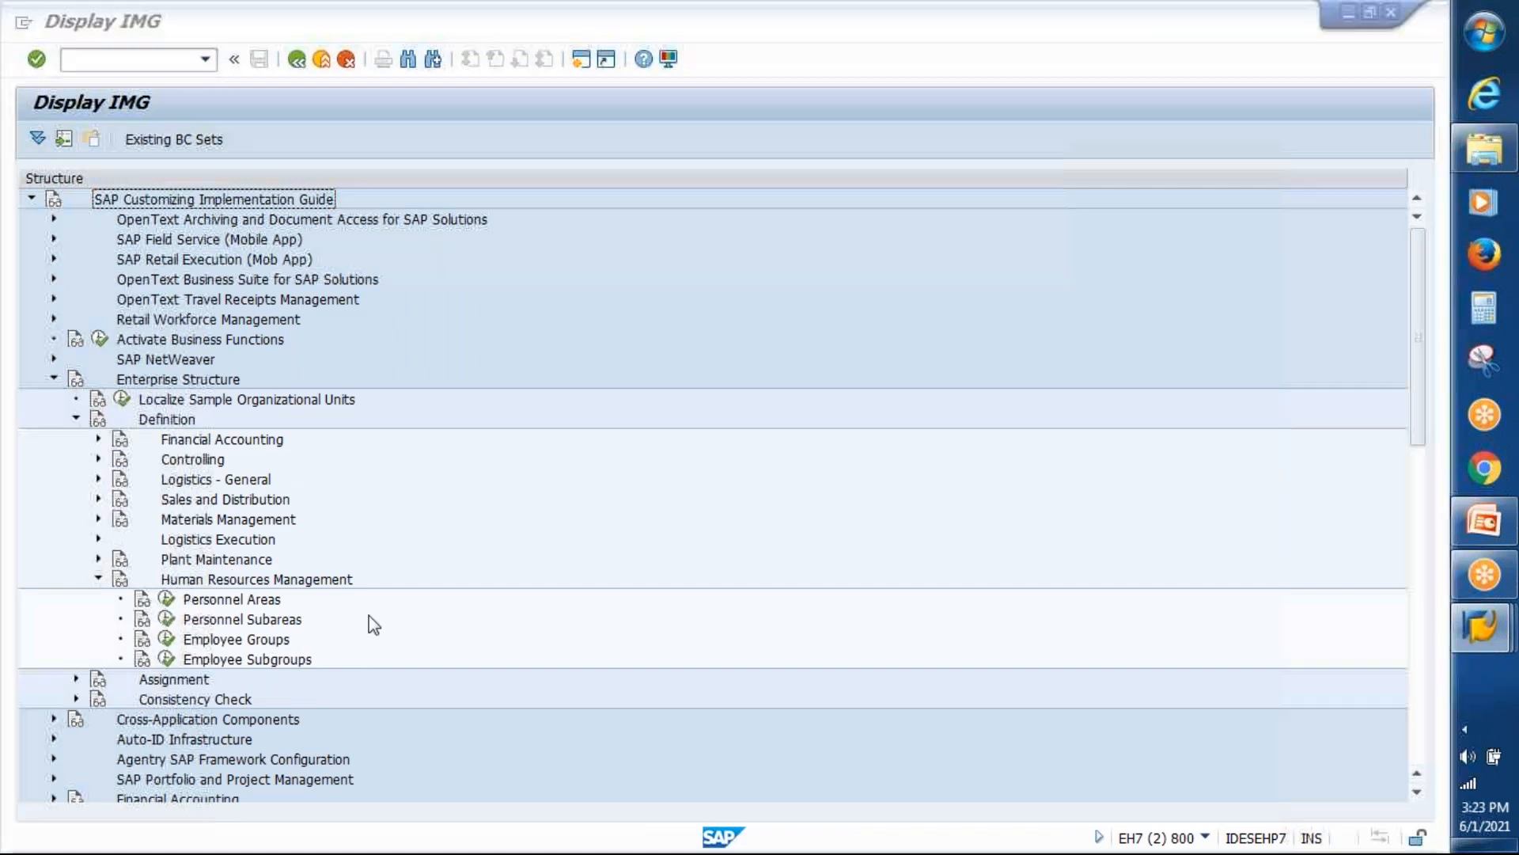
- Return to Maintain HR Master Data and start a new Recurring Payments/Deductions record with subtype 1023 VR Inc Car Allo
{"action": "key", "text": "alt+Tab"}
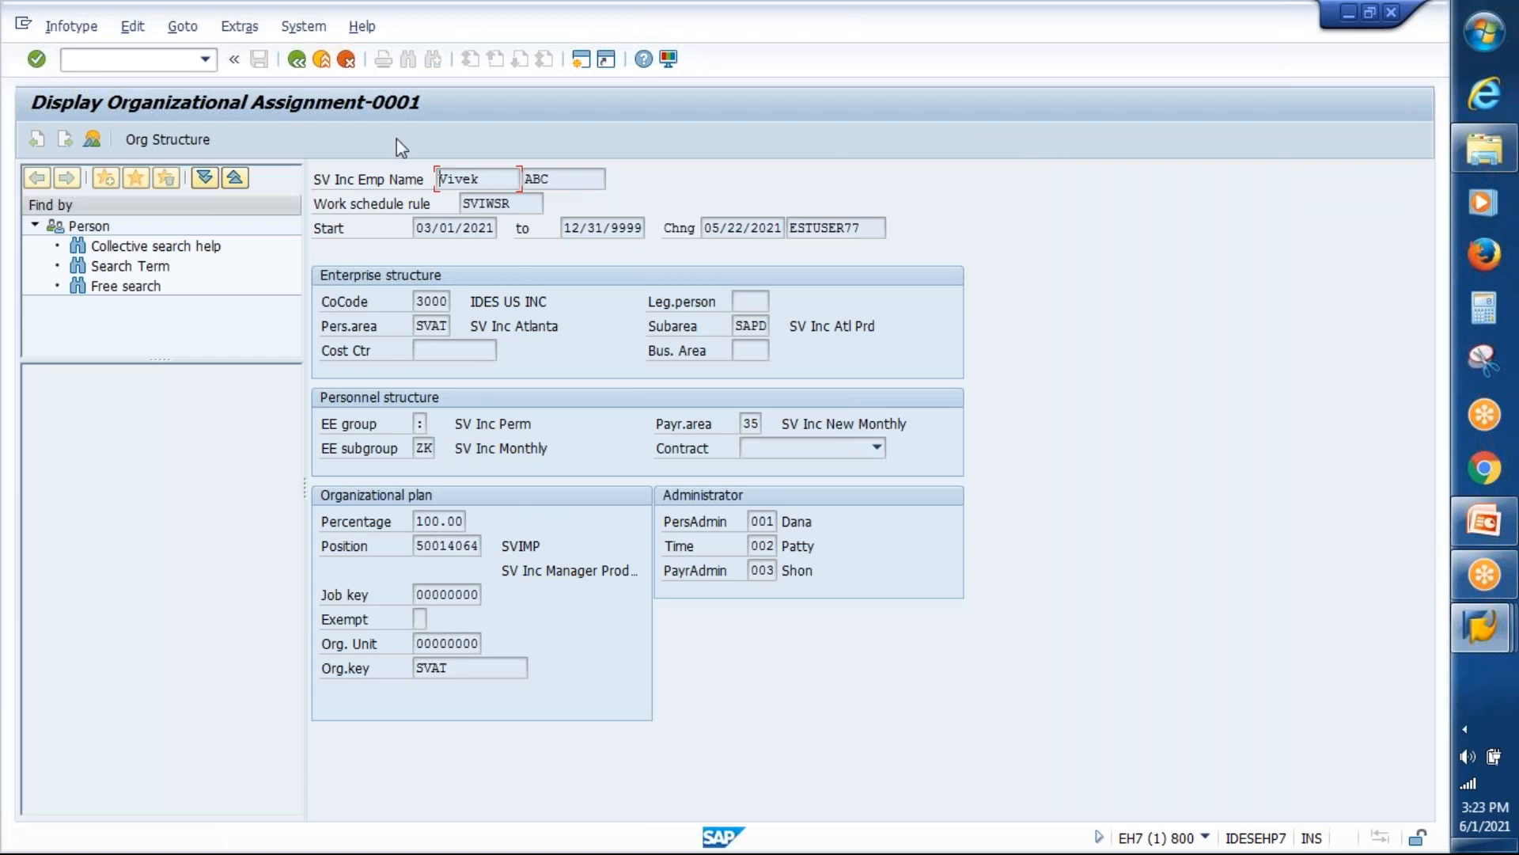
{"action": "left_click", "coordinate": [299, 60]}
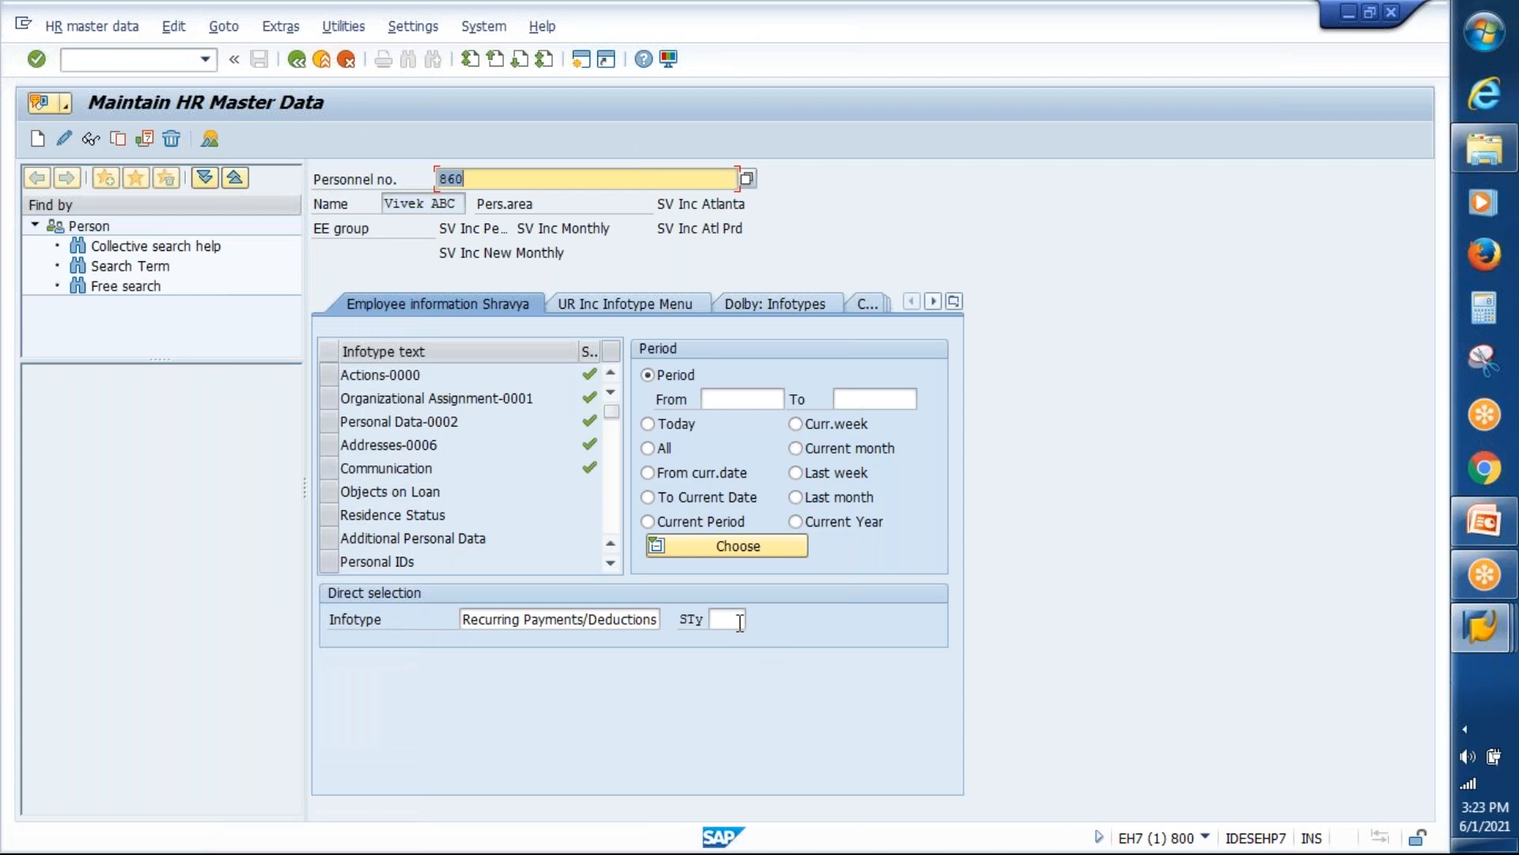
{"action": "left_click", "coordinate": [740, 622]}
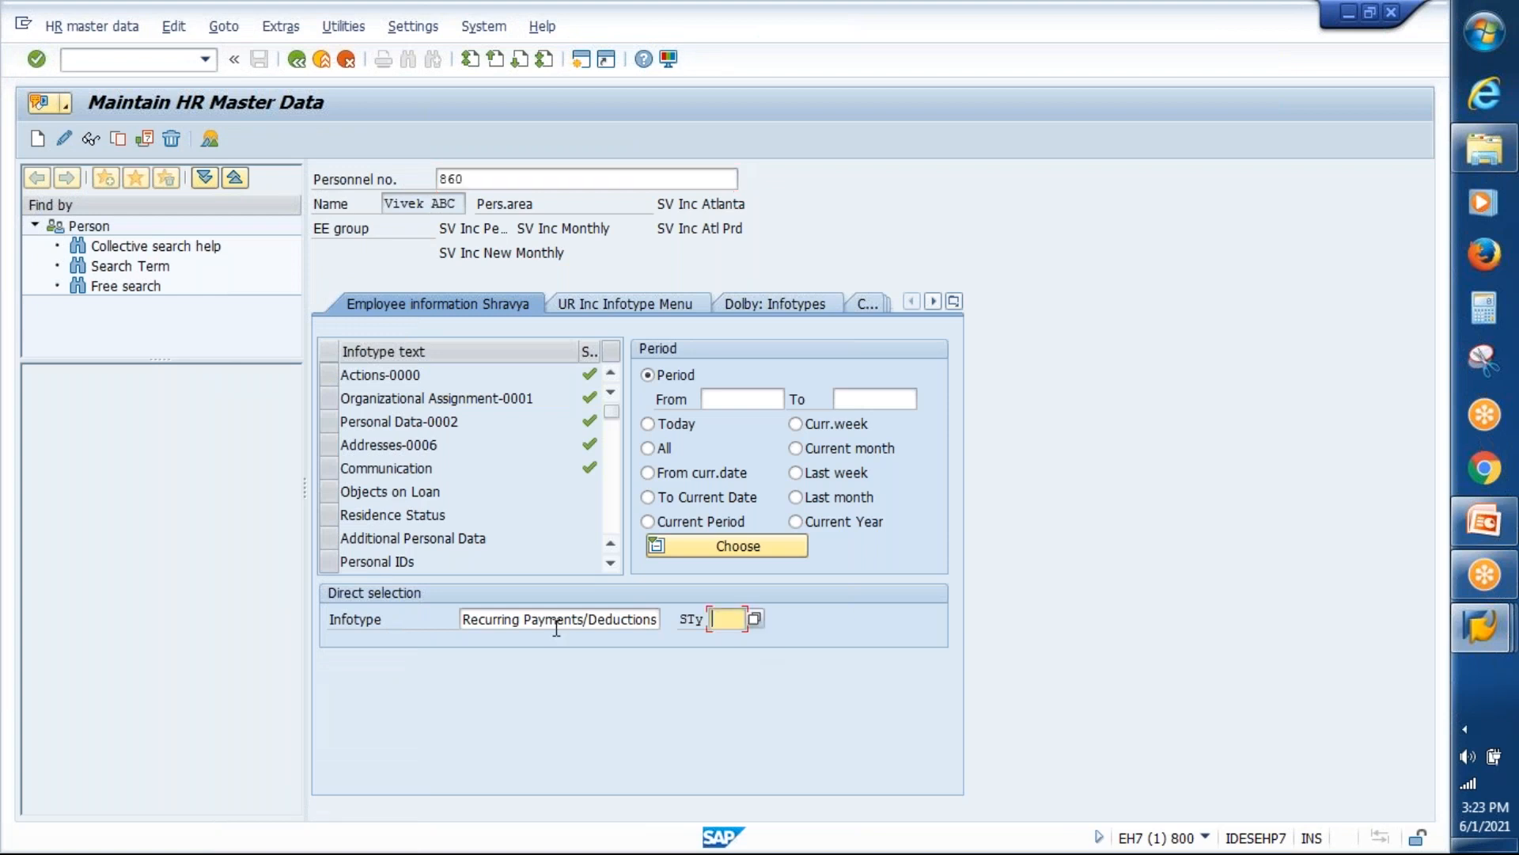
{"action": "left_click", "coordinate": [754, 620]}
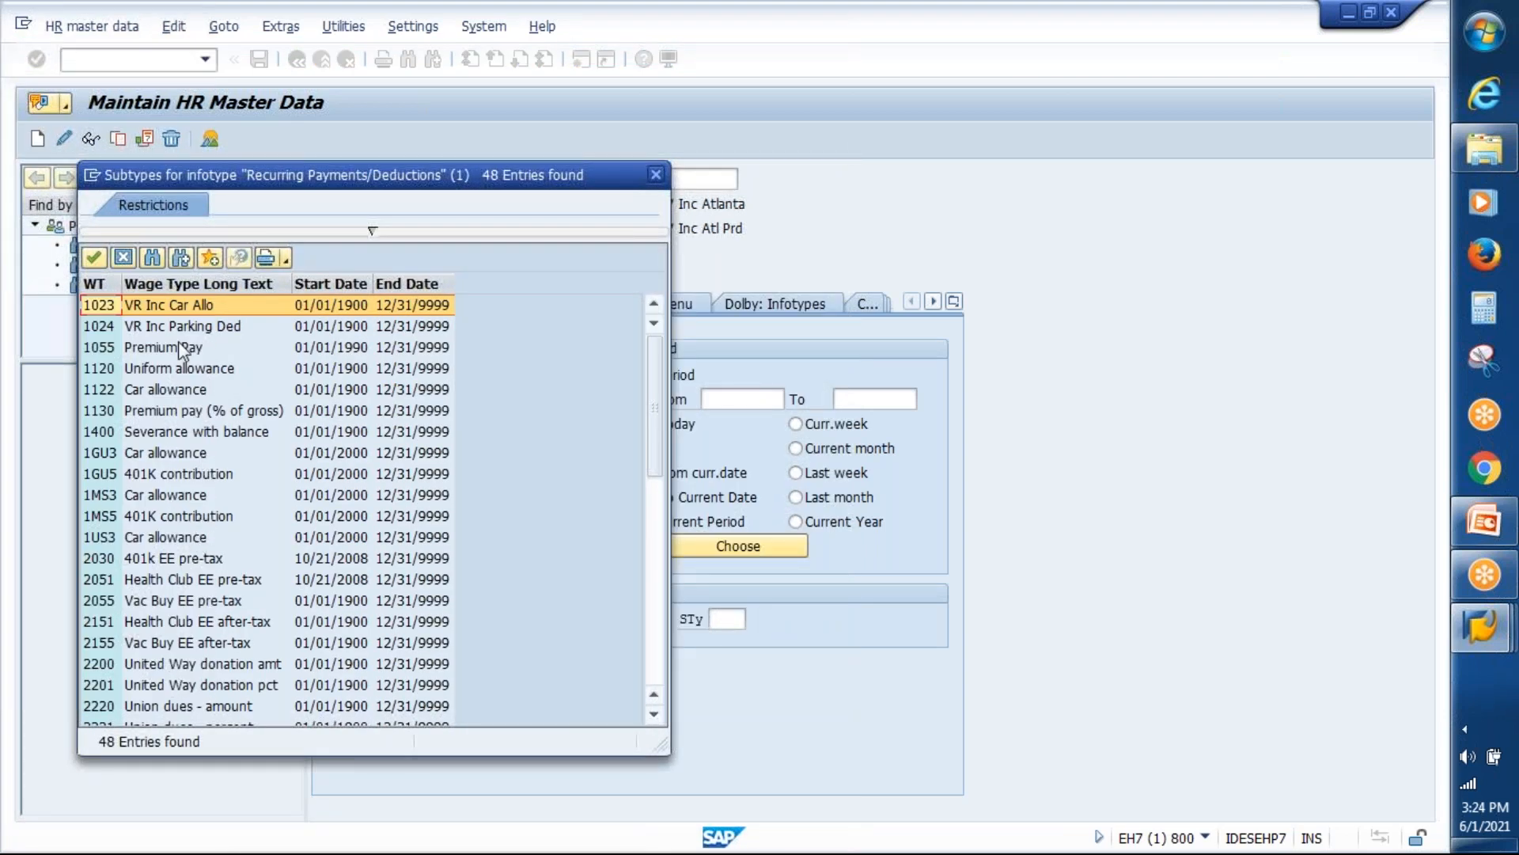
{"action": "double_click", "coordinate": [198, 306]}
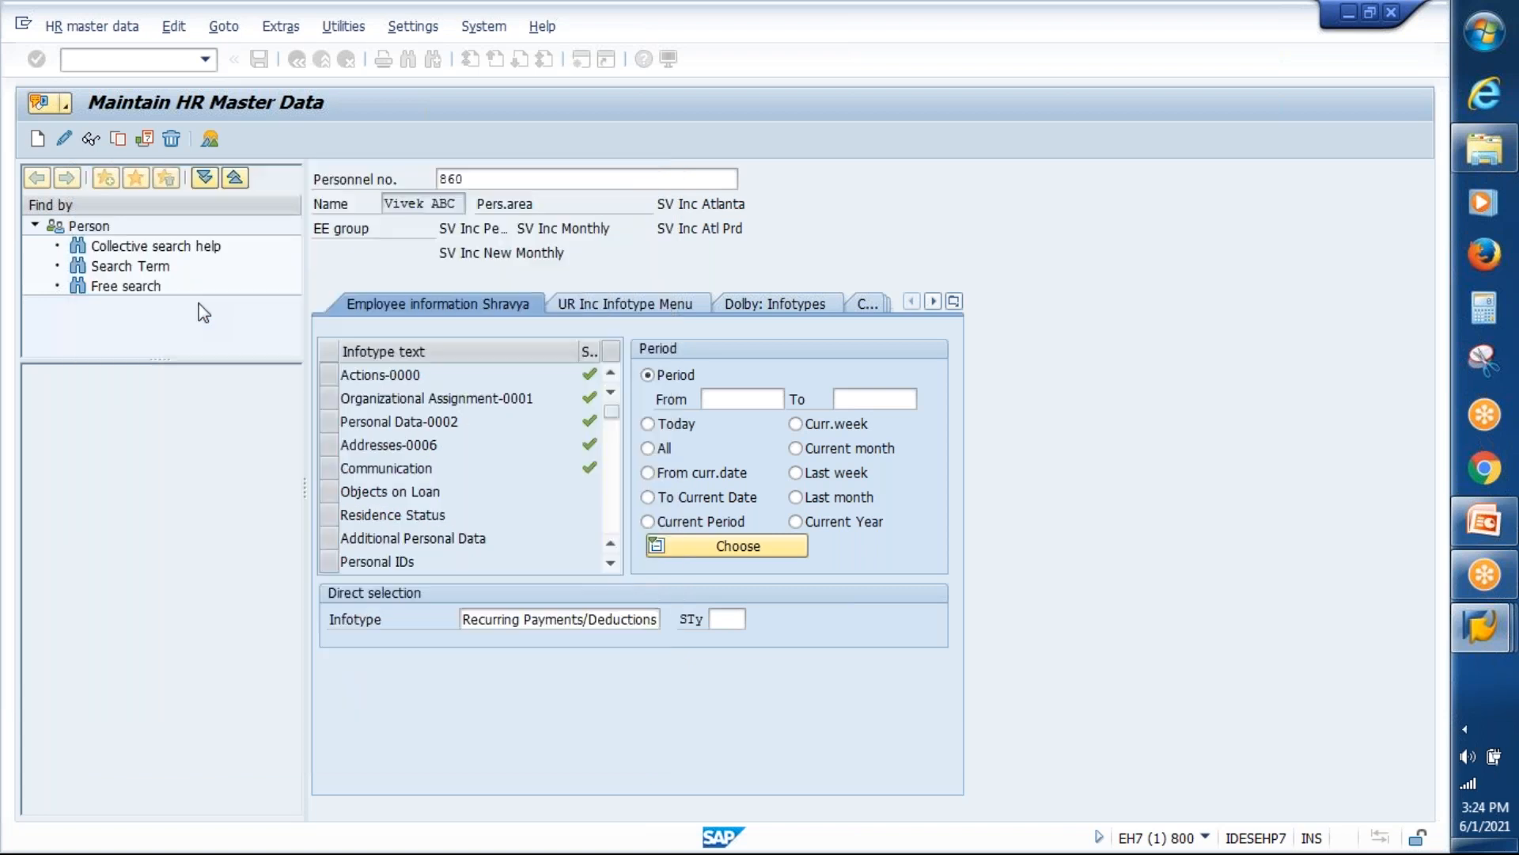
{"action": "left_click", "coordinate": [36, 136]}
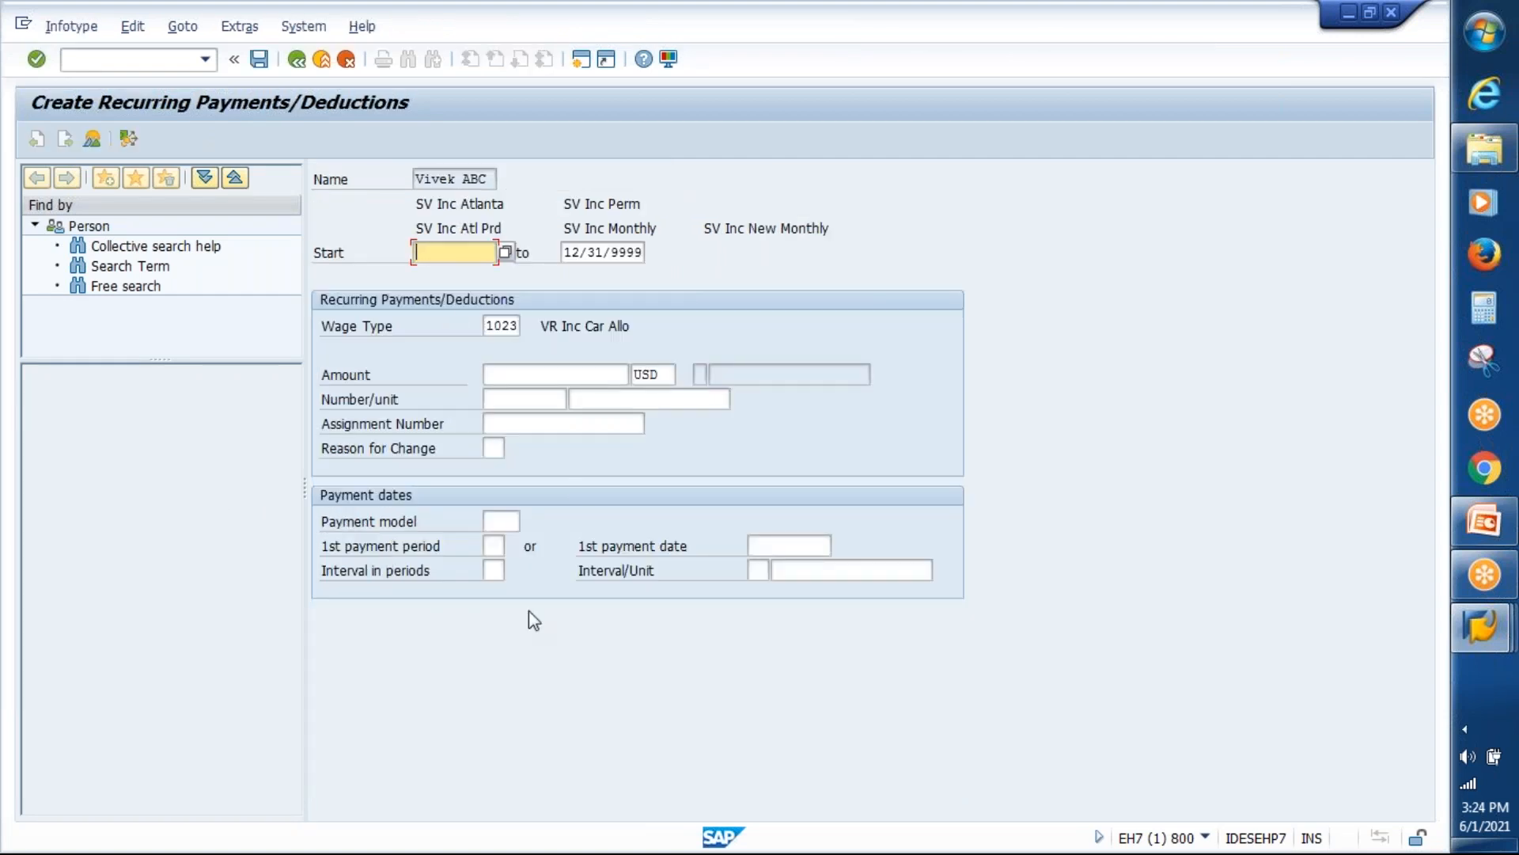
- Look through the available wage types for the recurring payment record, keeping 1023 VR Inc Car Allo
{"action": "left_click", "coordinate": [516, 326]}
{"action": "key", "text": "F4"}
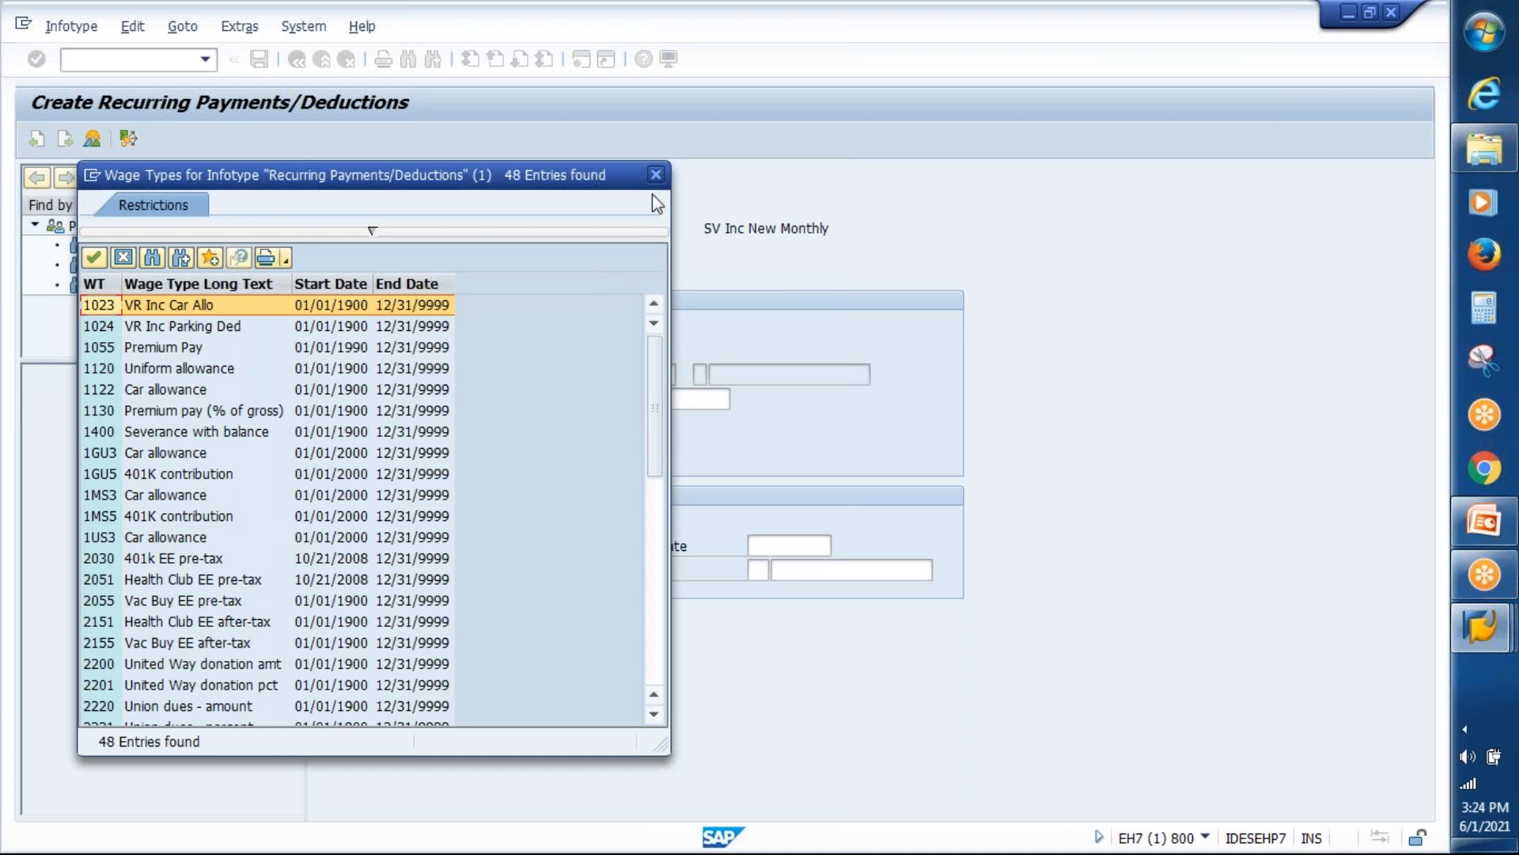
{"action": "key", "text": "Return"}
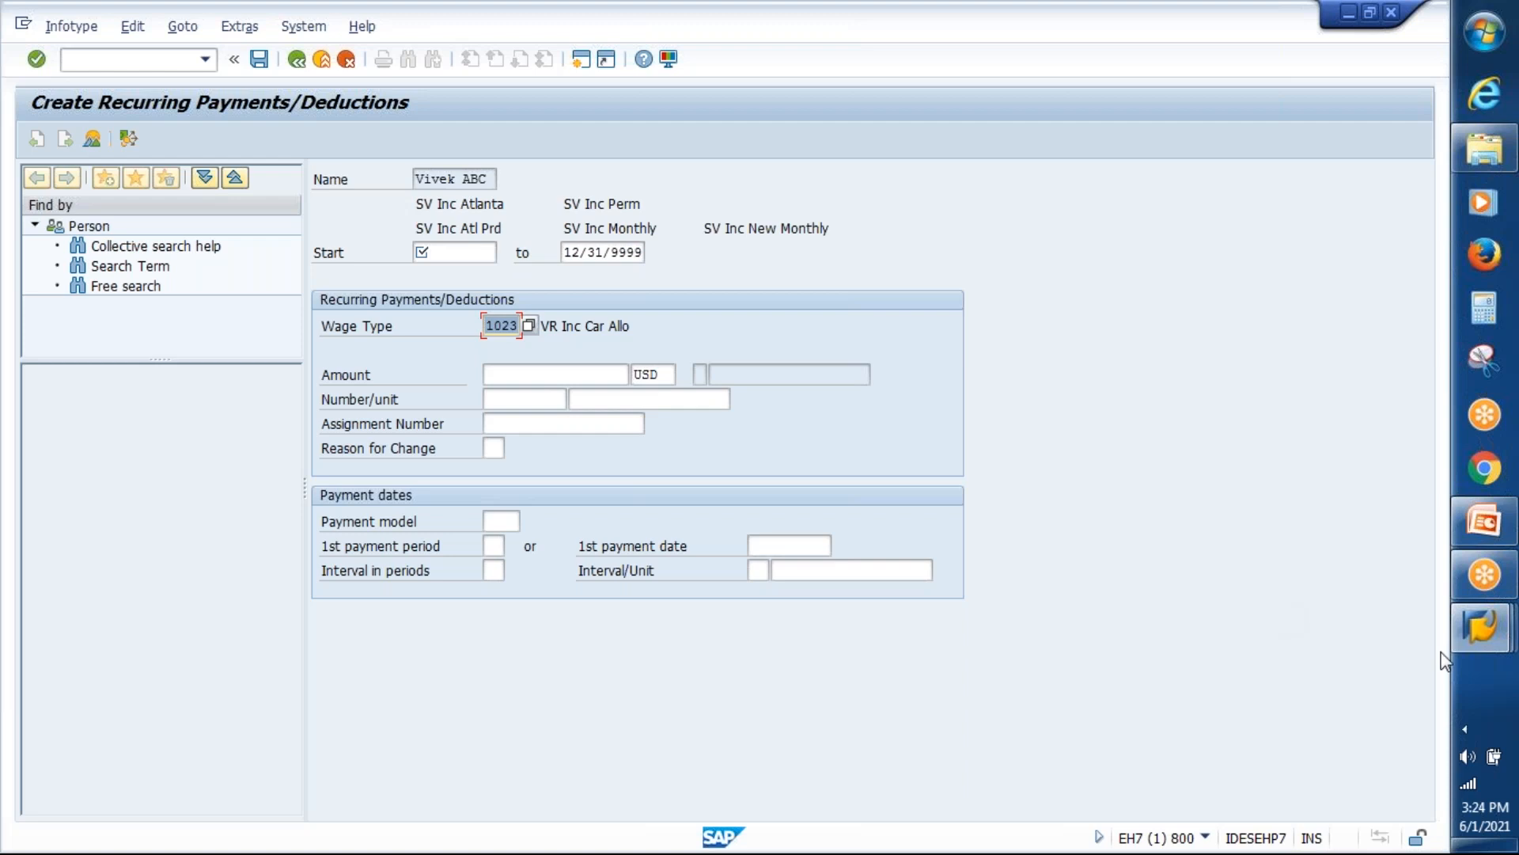
- In the implementation guide, collapse Enterprise Structure and expand Personnel Management > Personnel Administration > Payroll Data > Recurring Payments and Deductions
{"action": "mouse_move", "coordinate": [1480, 633]}
{"action": "left_click", "coordinate": [1325, 753]}
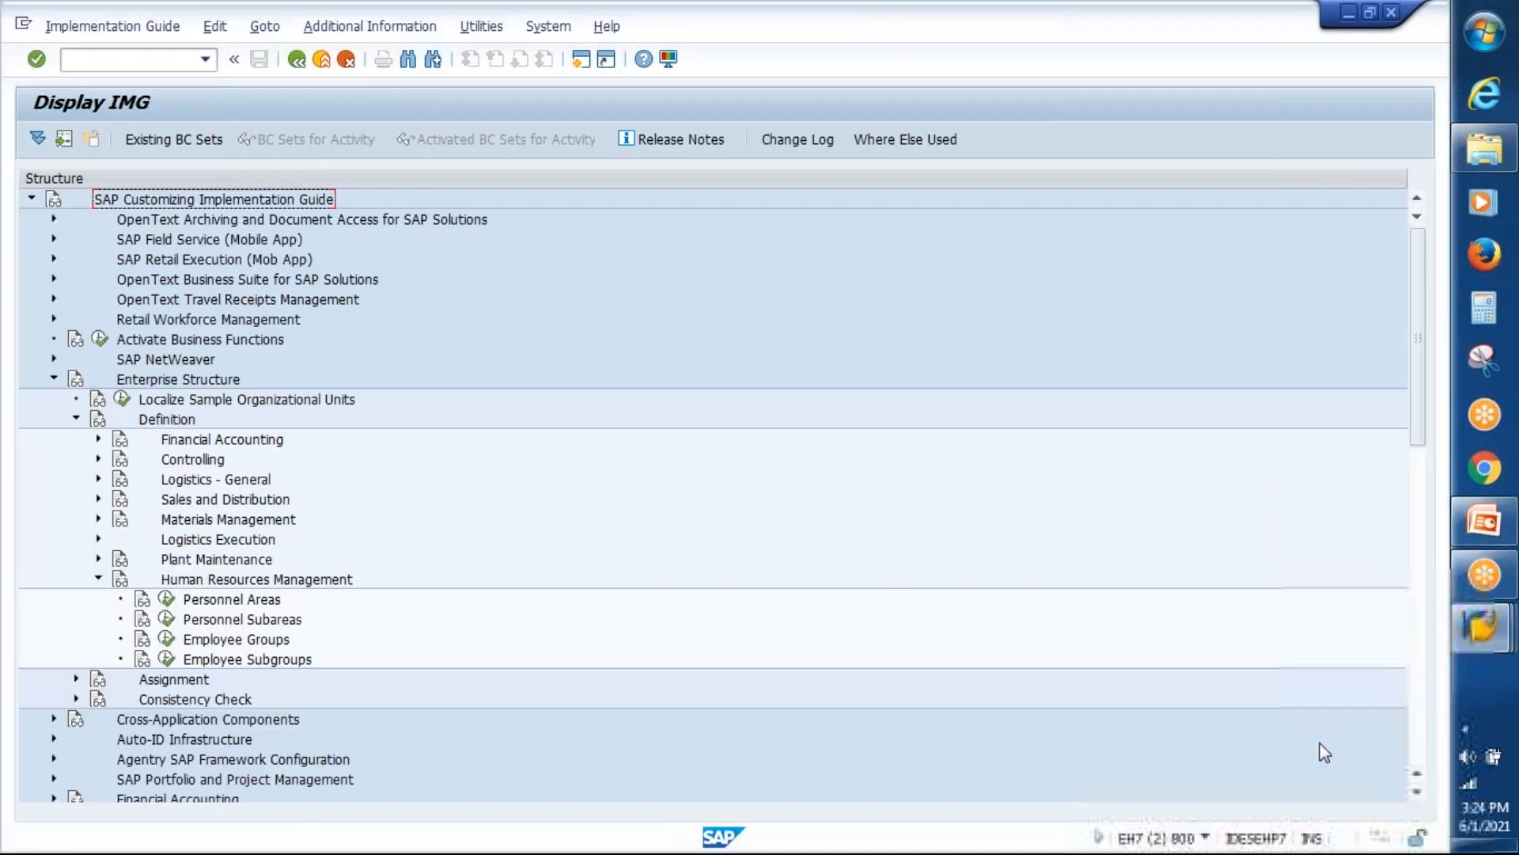
{"action": "left_click", "coordinate": [53, 379]}
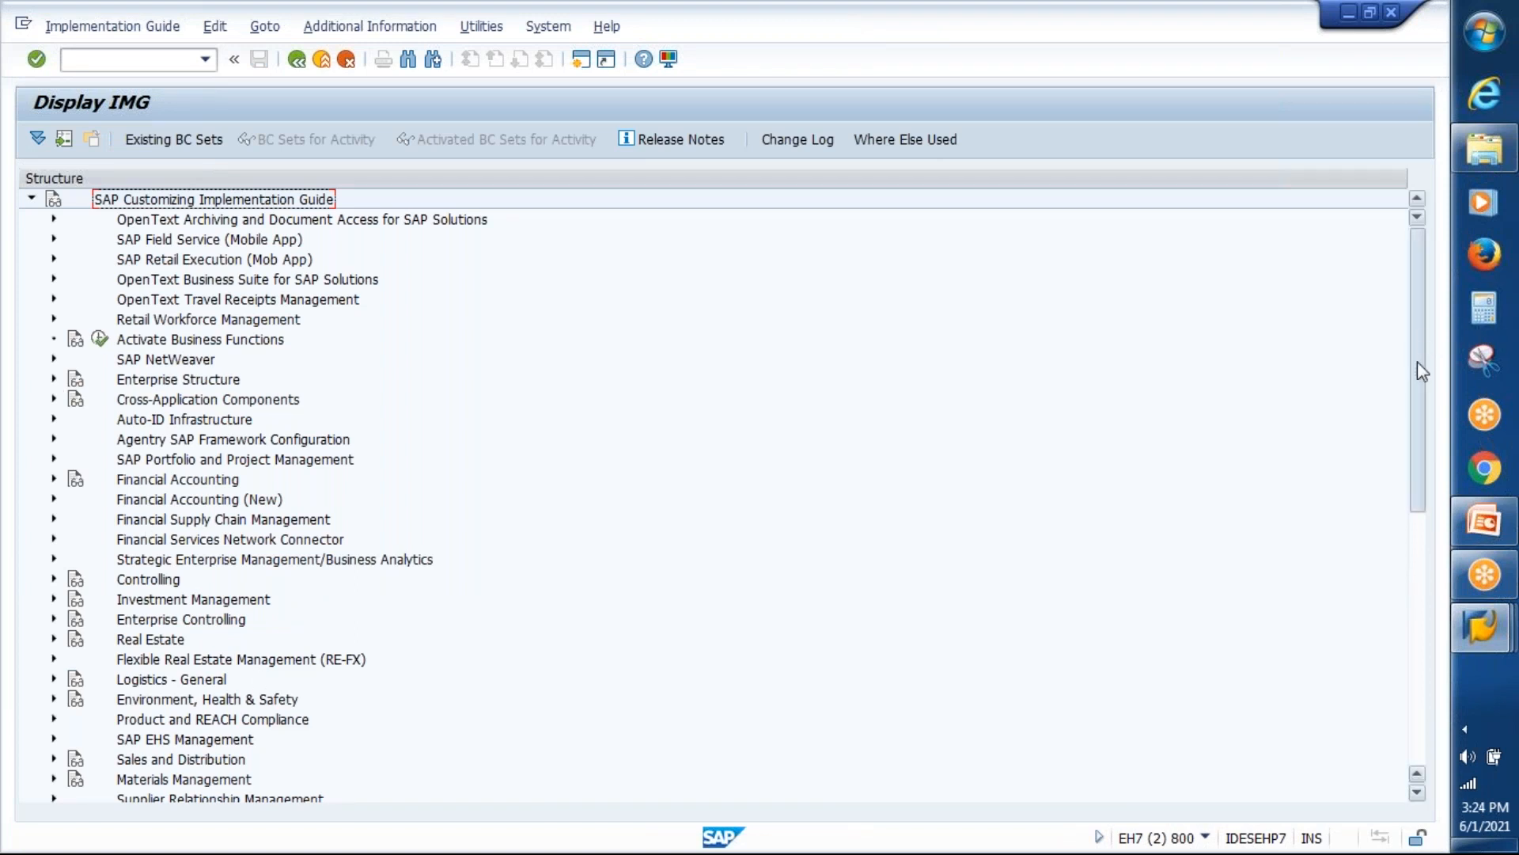
{"action": "scroll", "coordinate": [1418, 363], "scroll_direction": "down", "scroll_amount": 5}
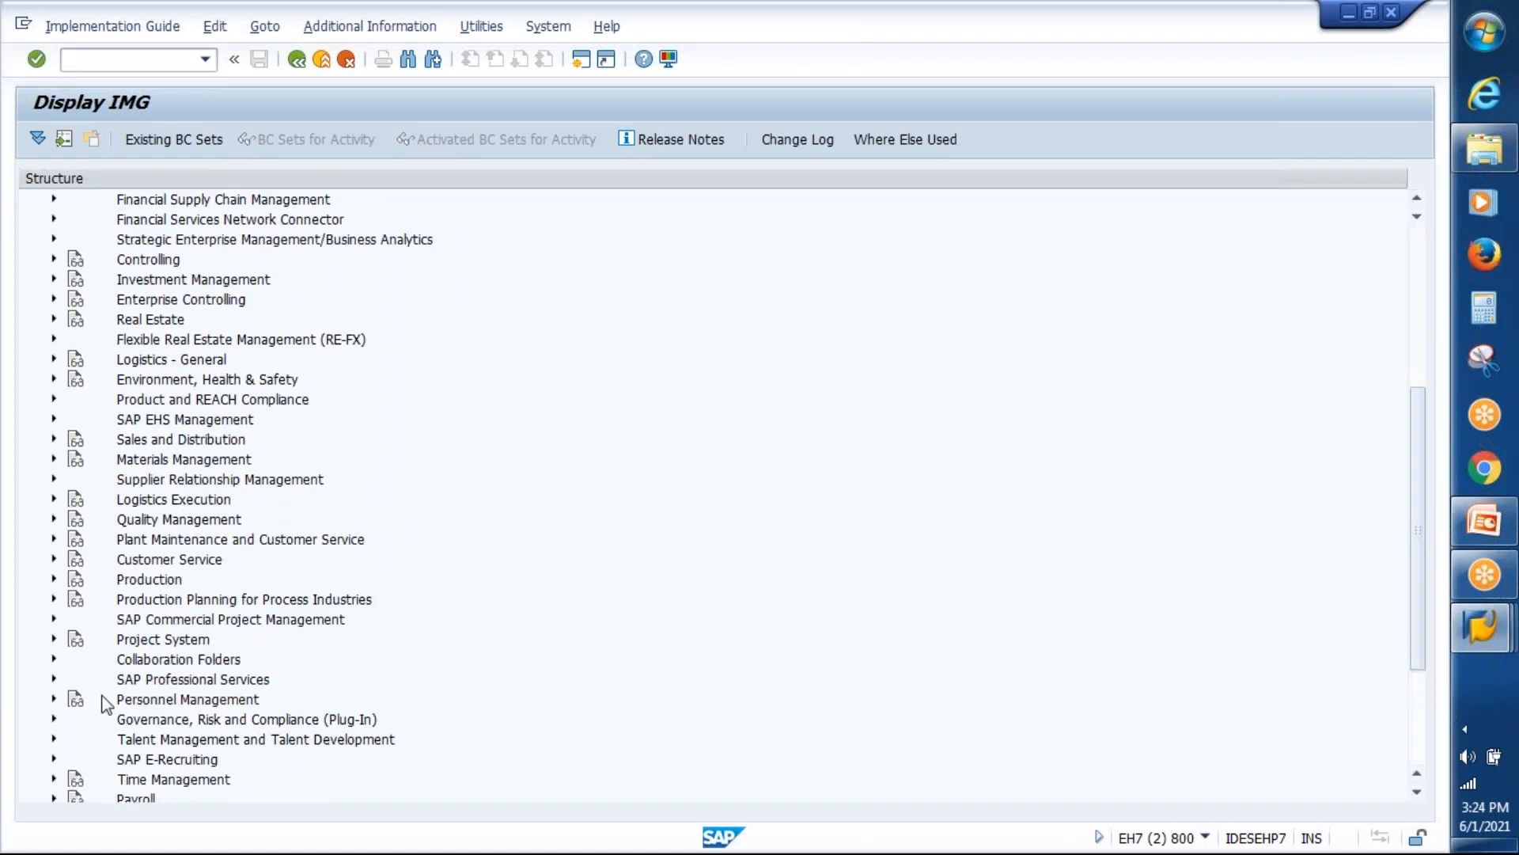
{"action": "left_click", "coordinate": [53, 698]}
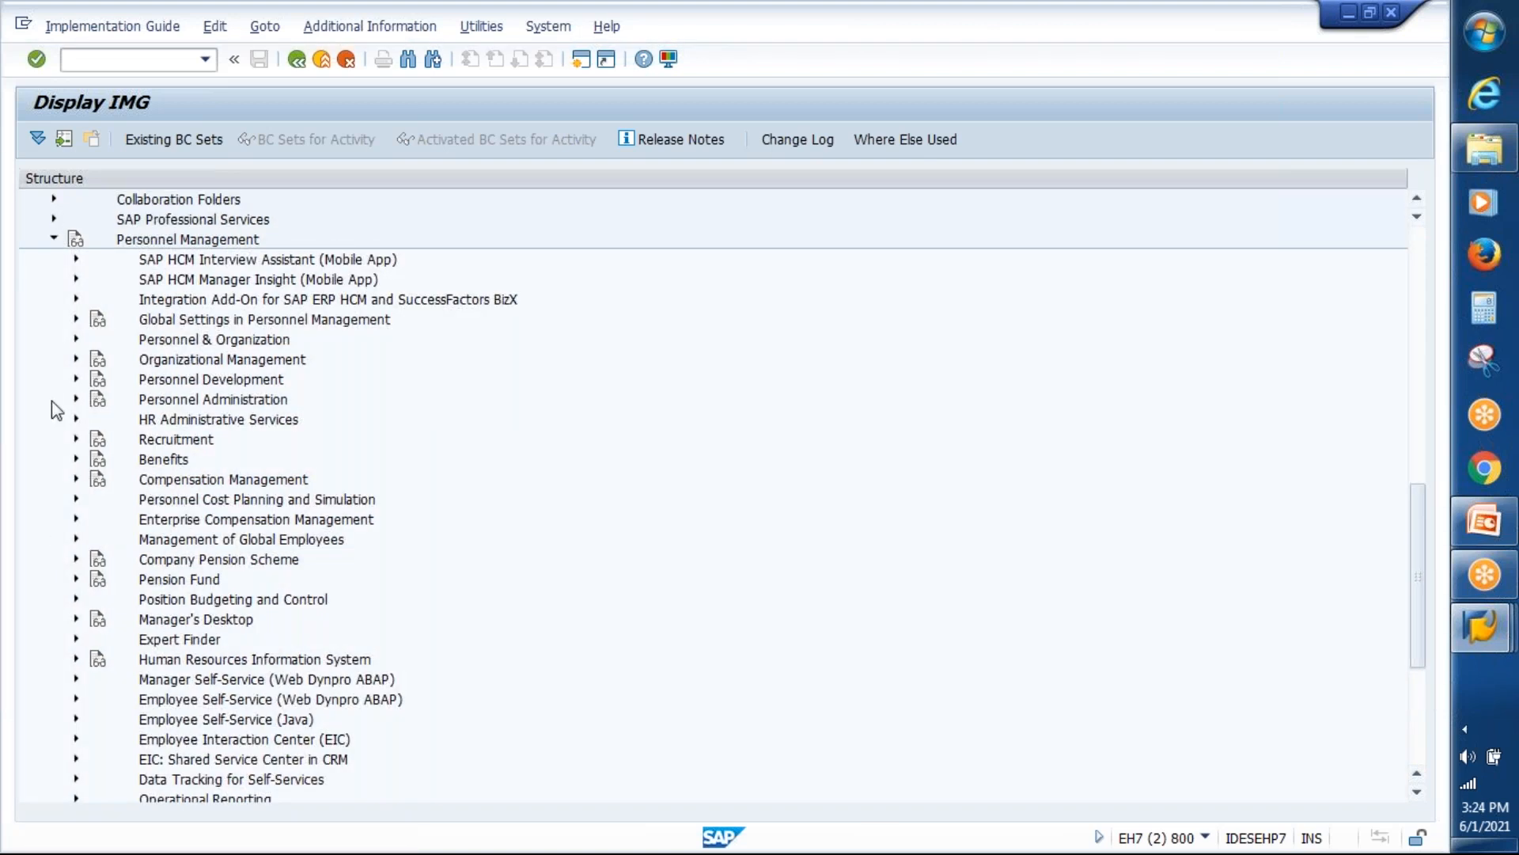
{"action": "left_click", "coordinate": [76, 400]}
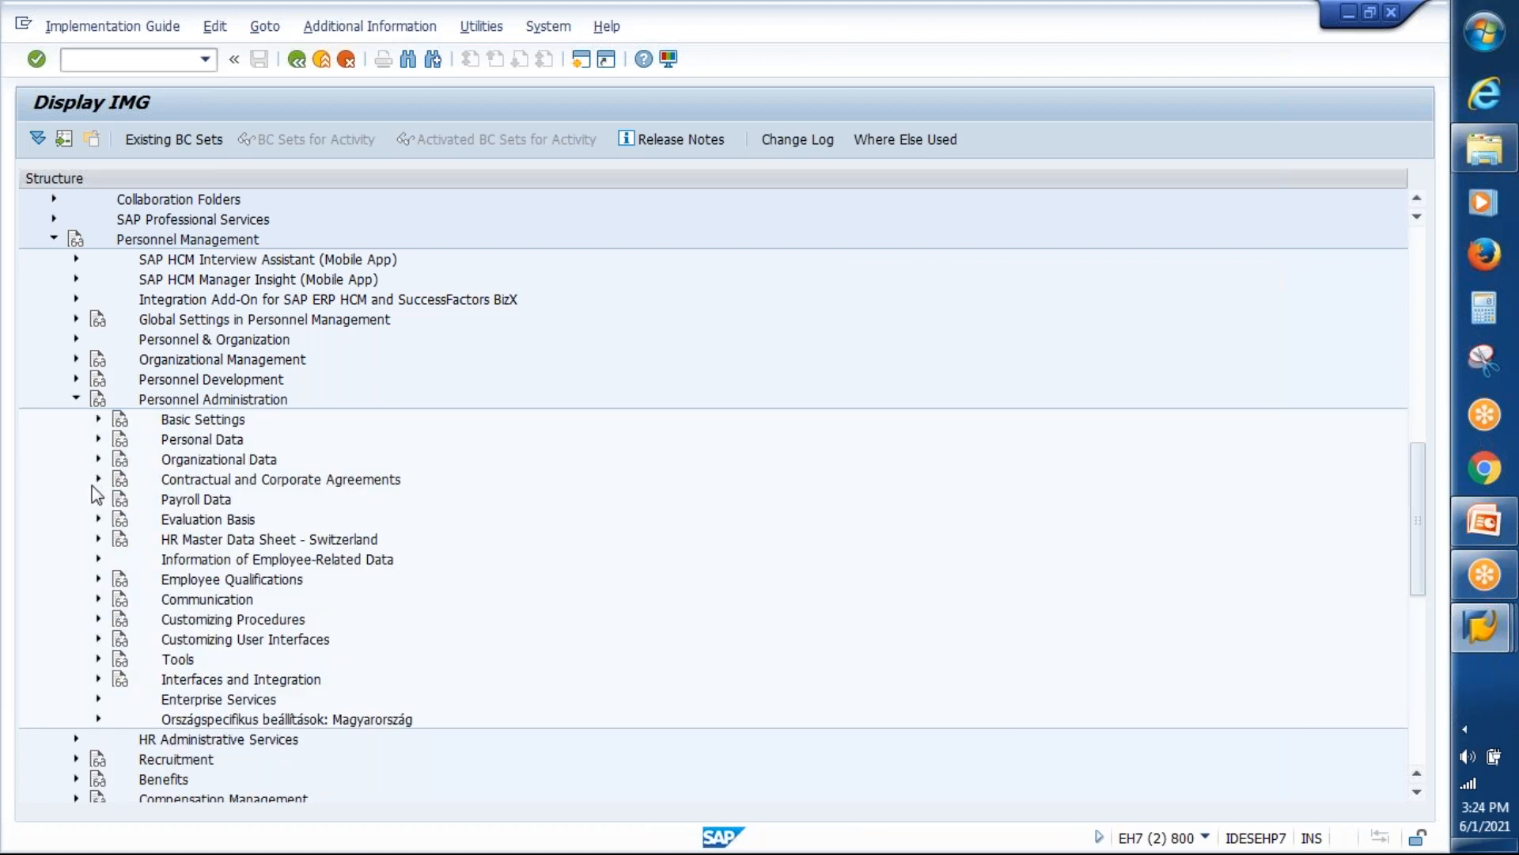
{"action": "left_click", "coordinate": [98, 498]}
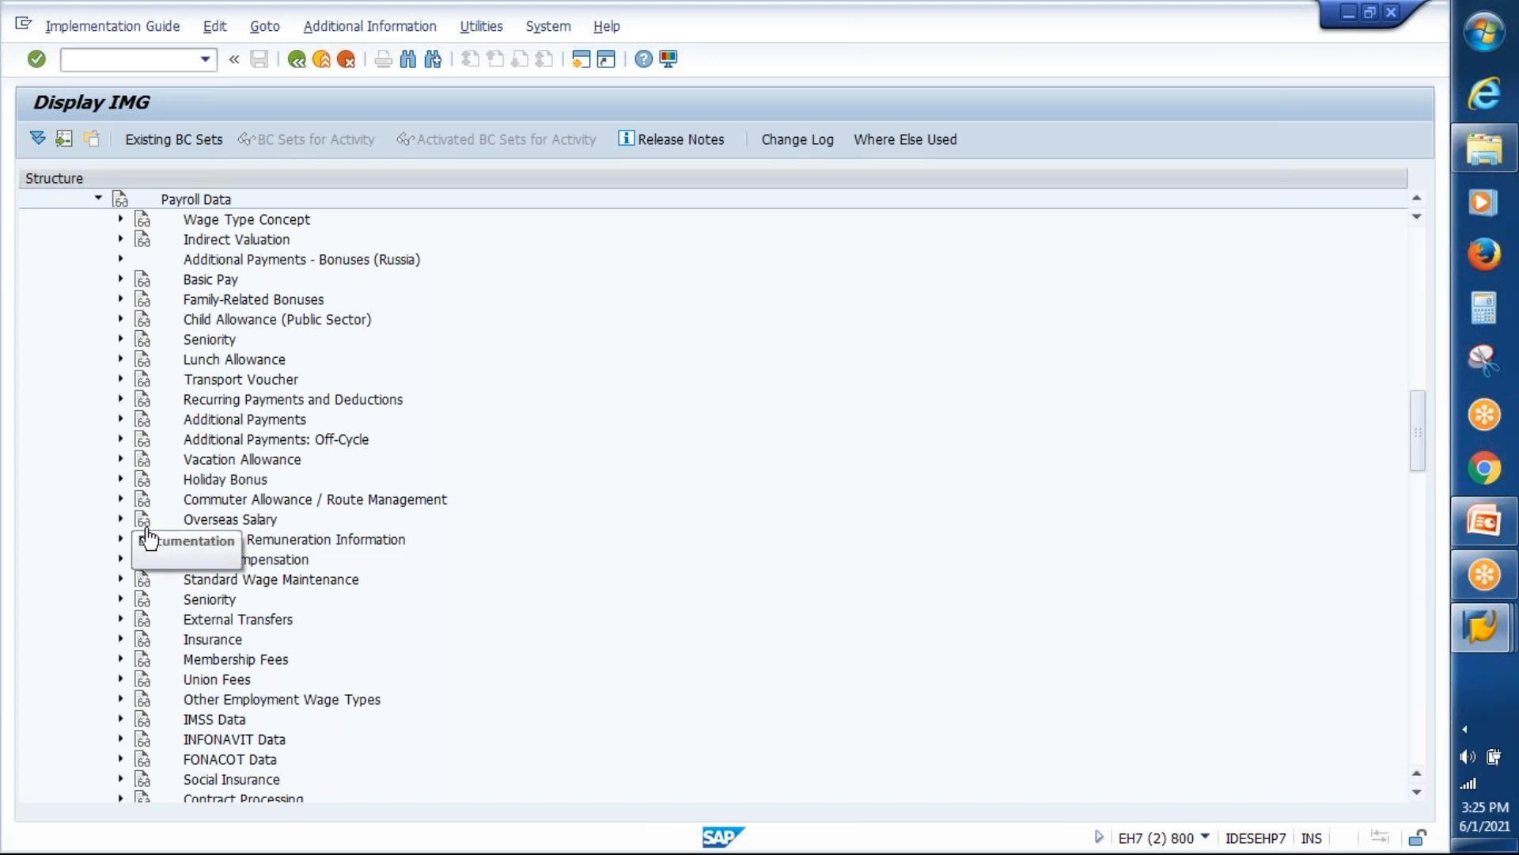
{"action": "left_click", "coordinate": [226, 406]}
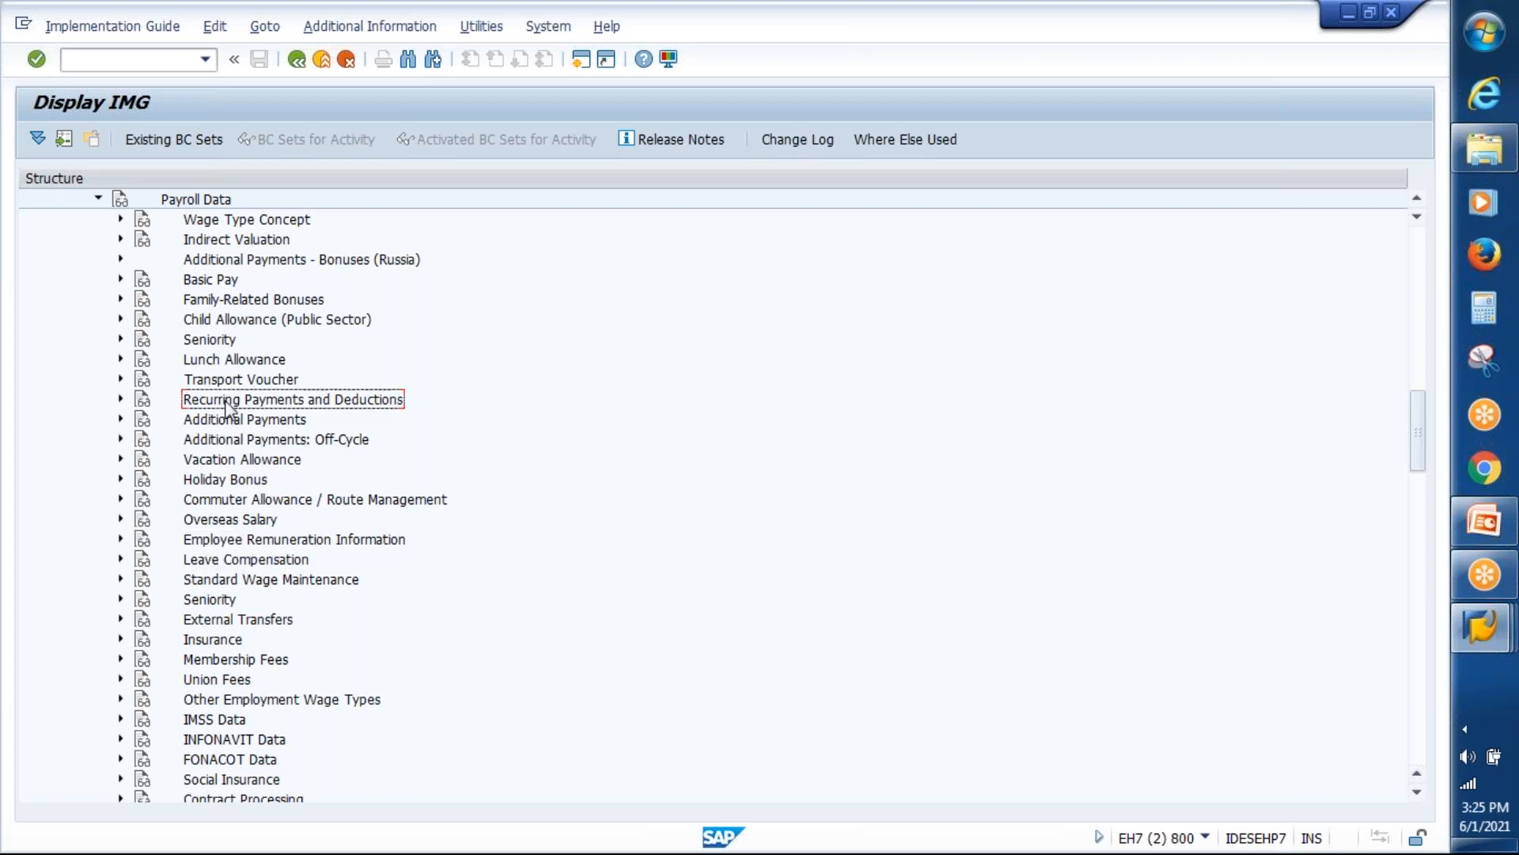
{"action": "left_click", "coordinate": [120, 399]}
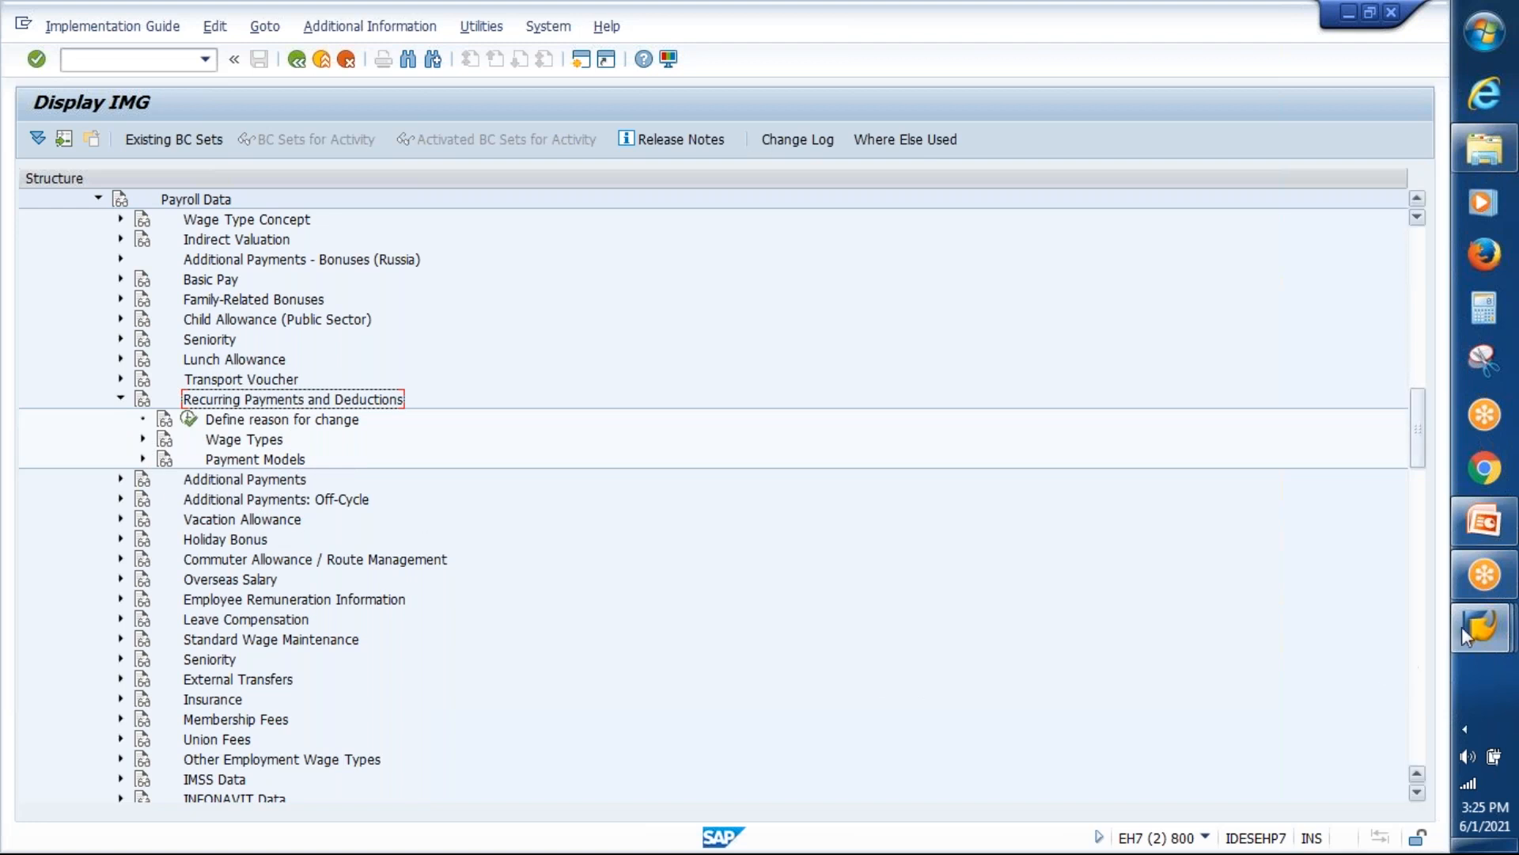
- Cancel the new Recurring Payments/Deductions record and return to the implementation guide session
{"action": "left_click", "coordinate": [1482, 625]}
{"action": "left_click", "coordinate": [1336, 567]}
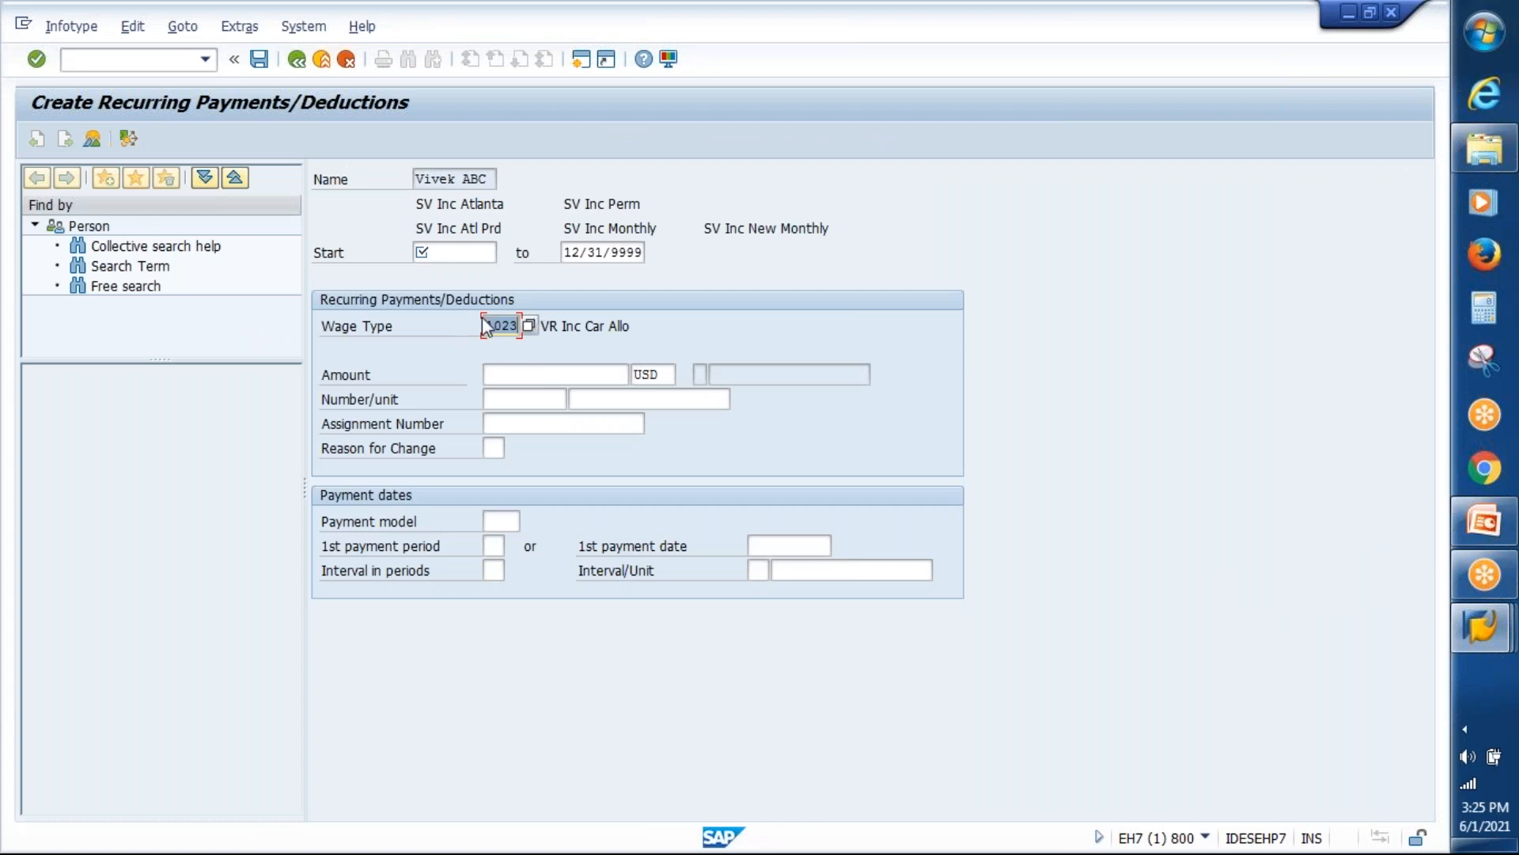
{"action": "left_click", "coordinate": [346, 59]}
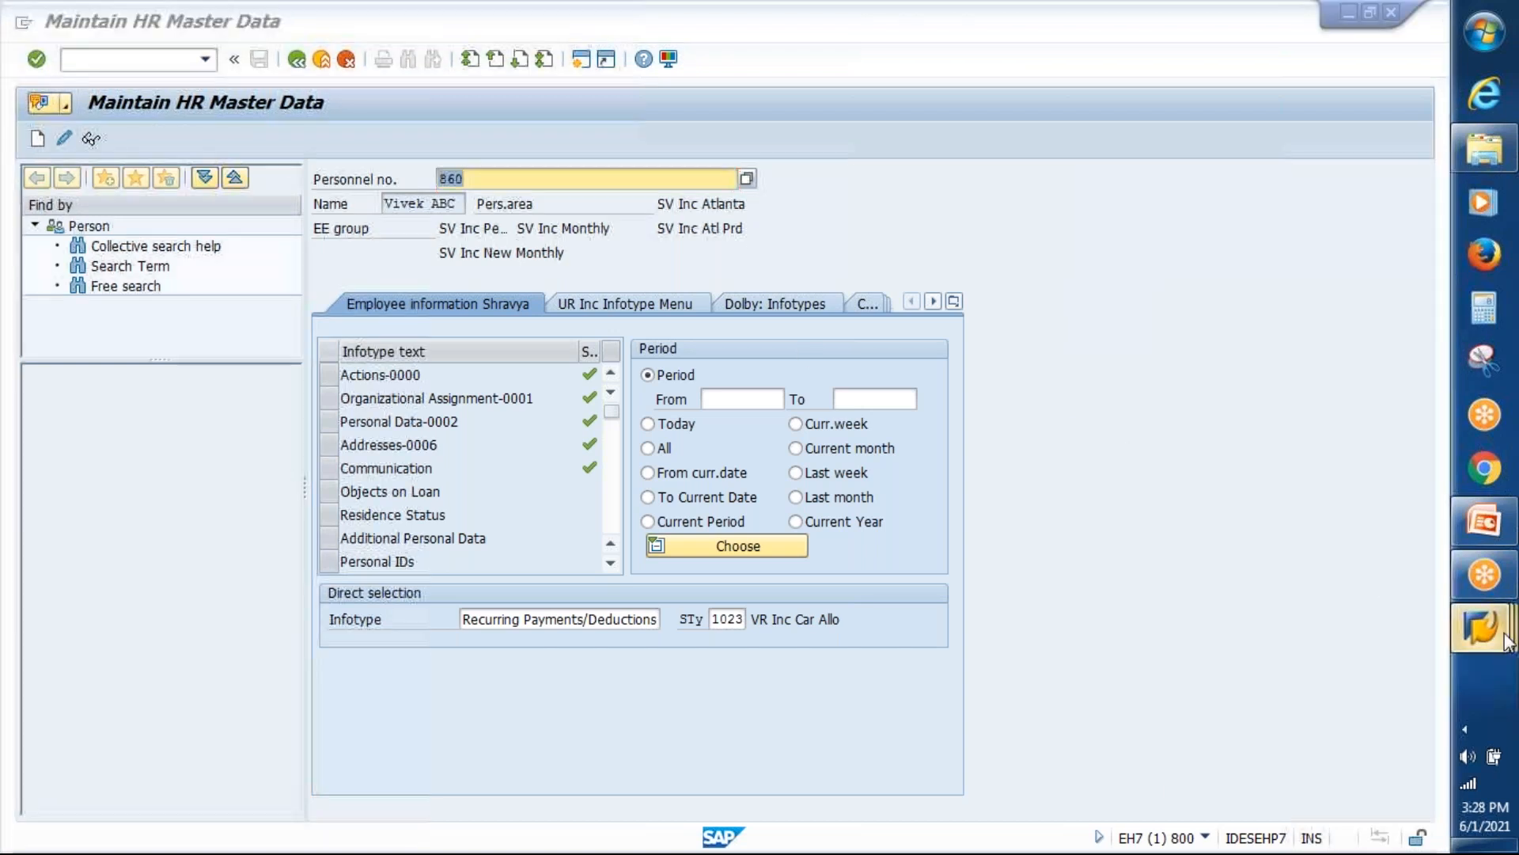
{"action": "mouse_move", "coordinate": [1504, 641]}
{"action": "left_click", "coordinate": [1399, 657]}
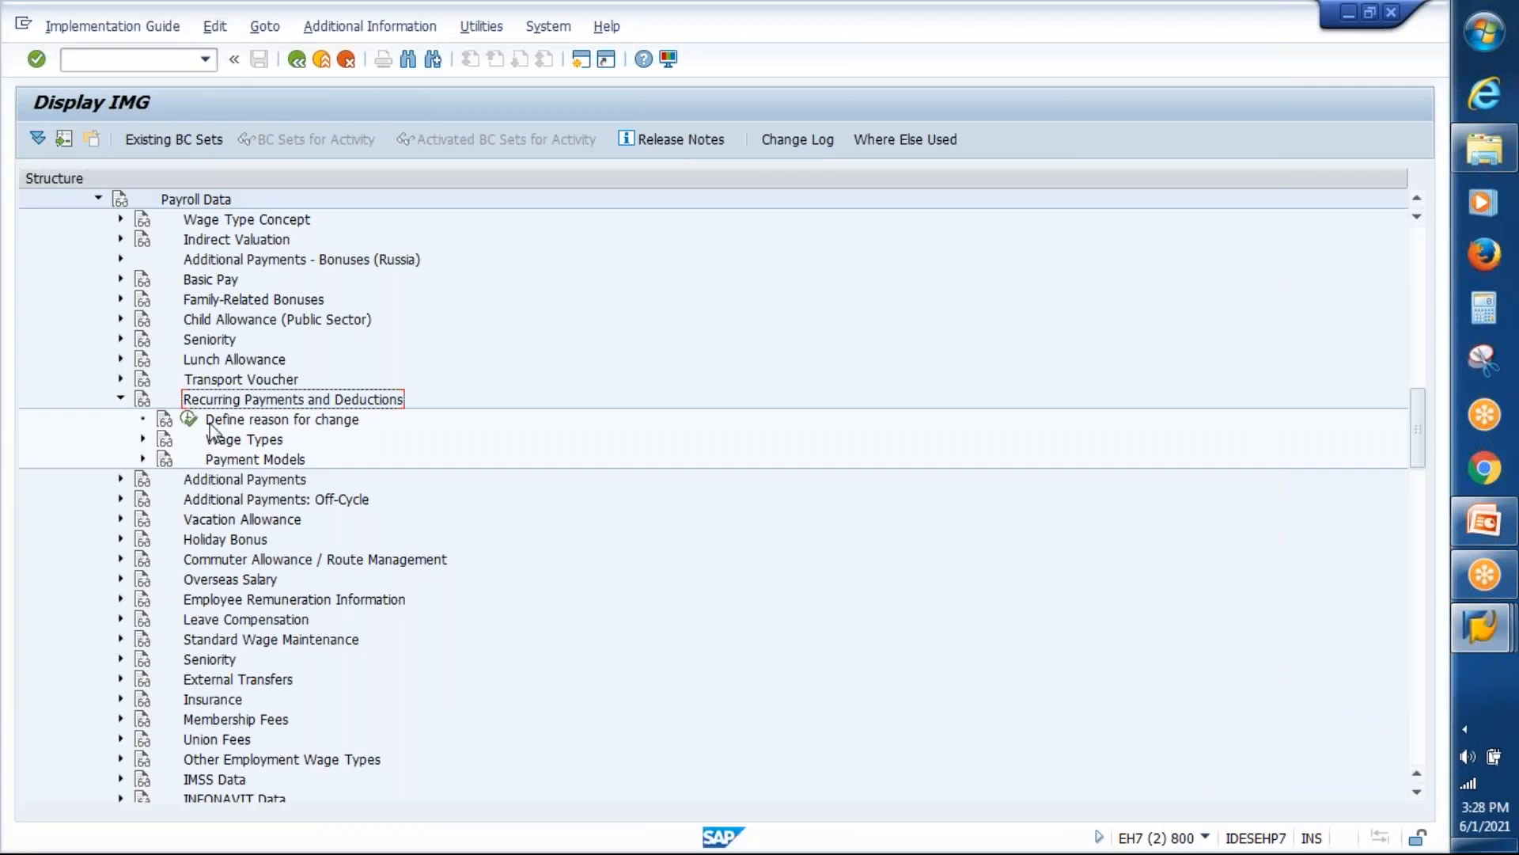
- Collapse Recurring Payments and Deductions, Payroll Data and Personnel Management in the implementation guide, and return to the start of the structure
{"action": "left_click", "coordinate": [120, 400]}
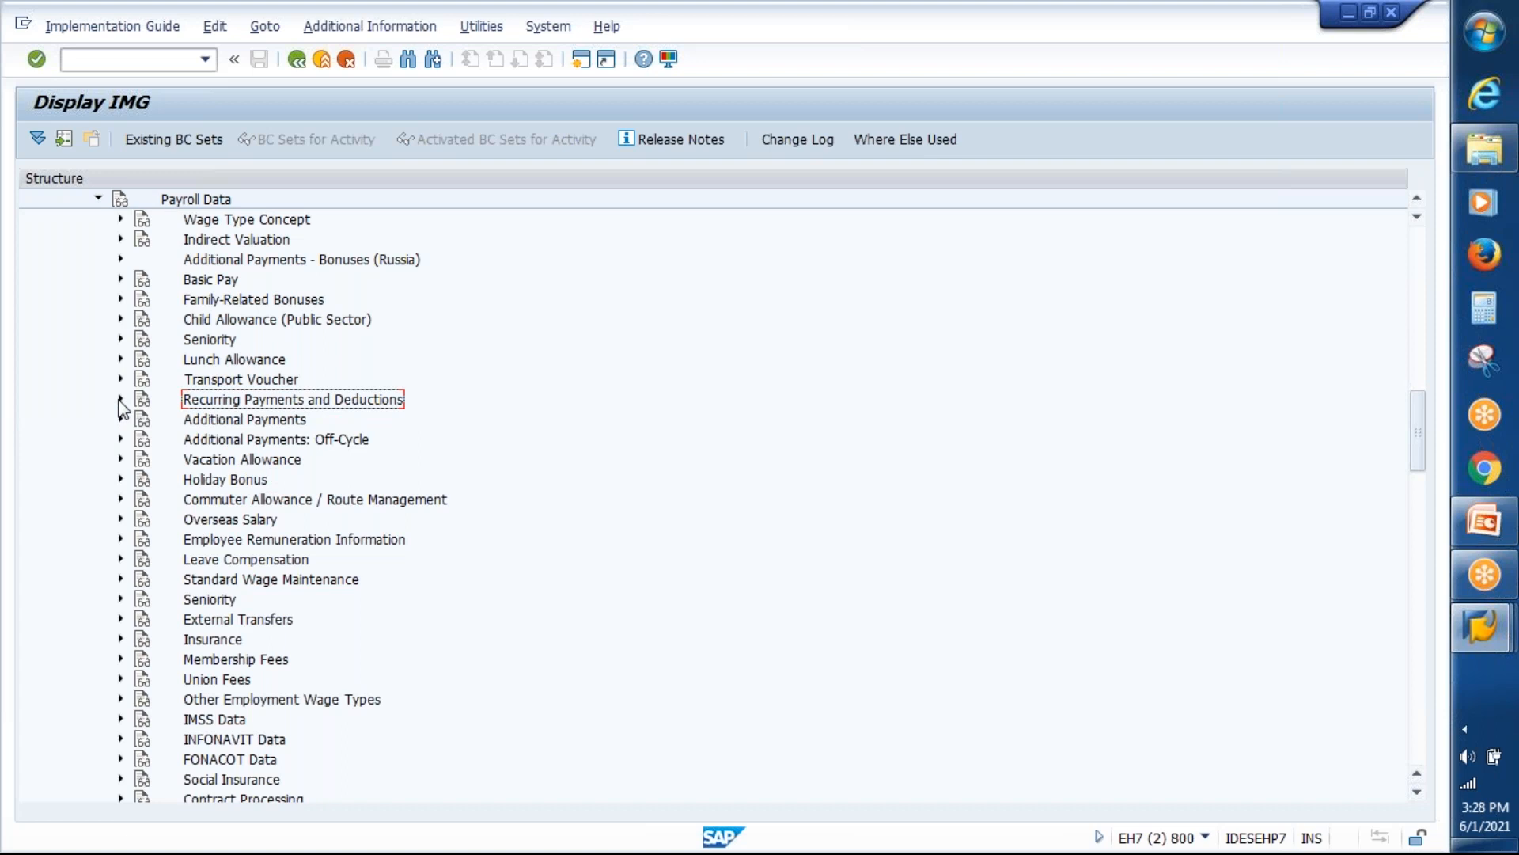
{"action": "left_click", "coordinate": [97, 200]}
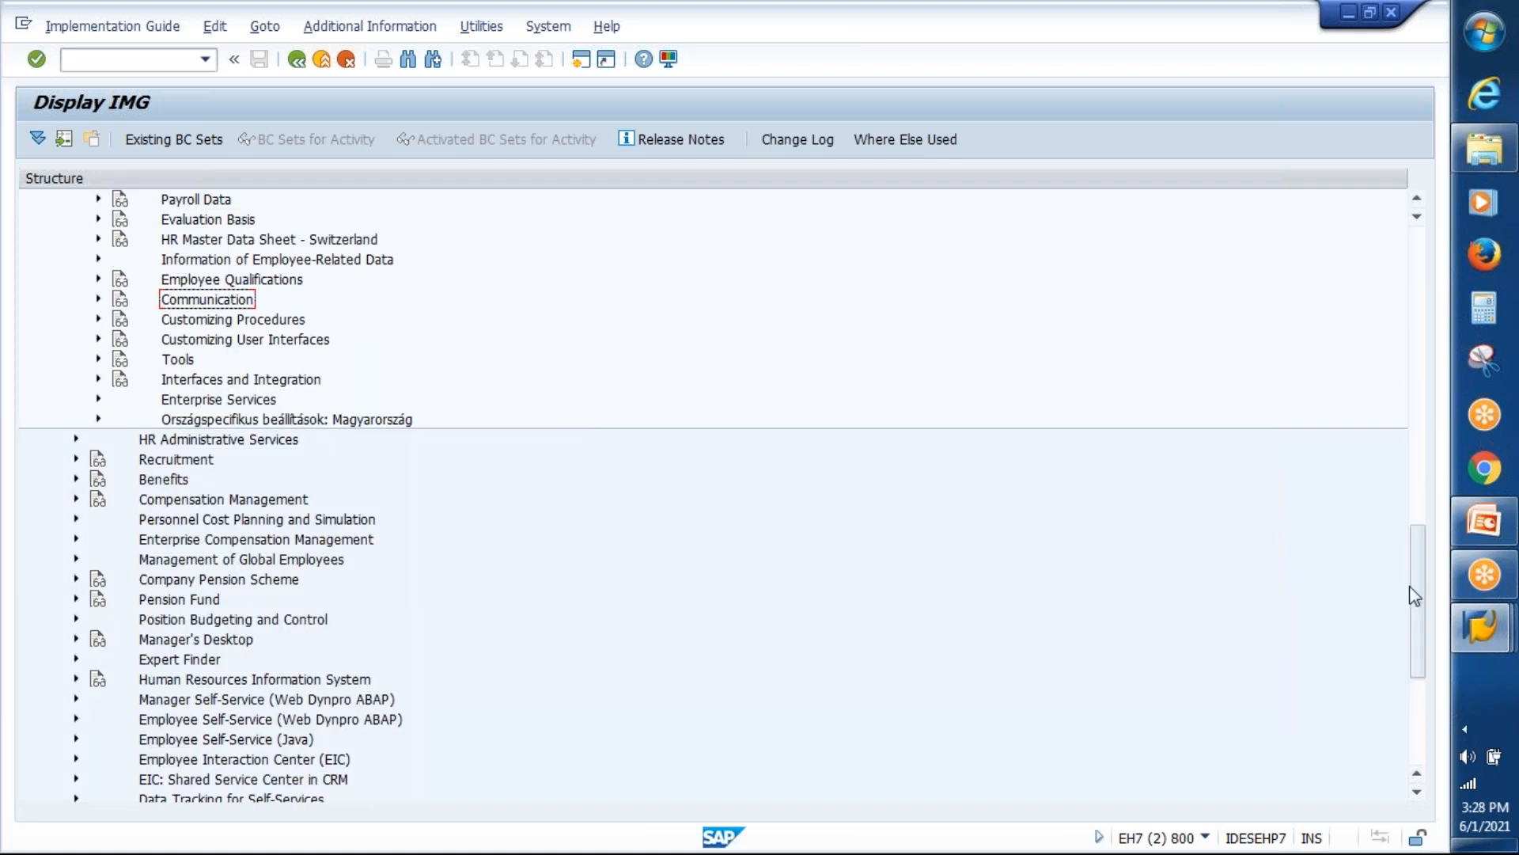
{"action": "left_click_drag", "start_coordinate": [1419, 590], "coordinate": [1416, 456]}
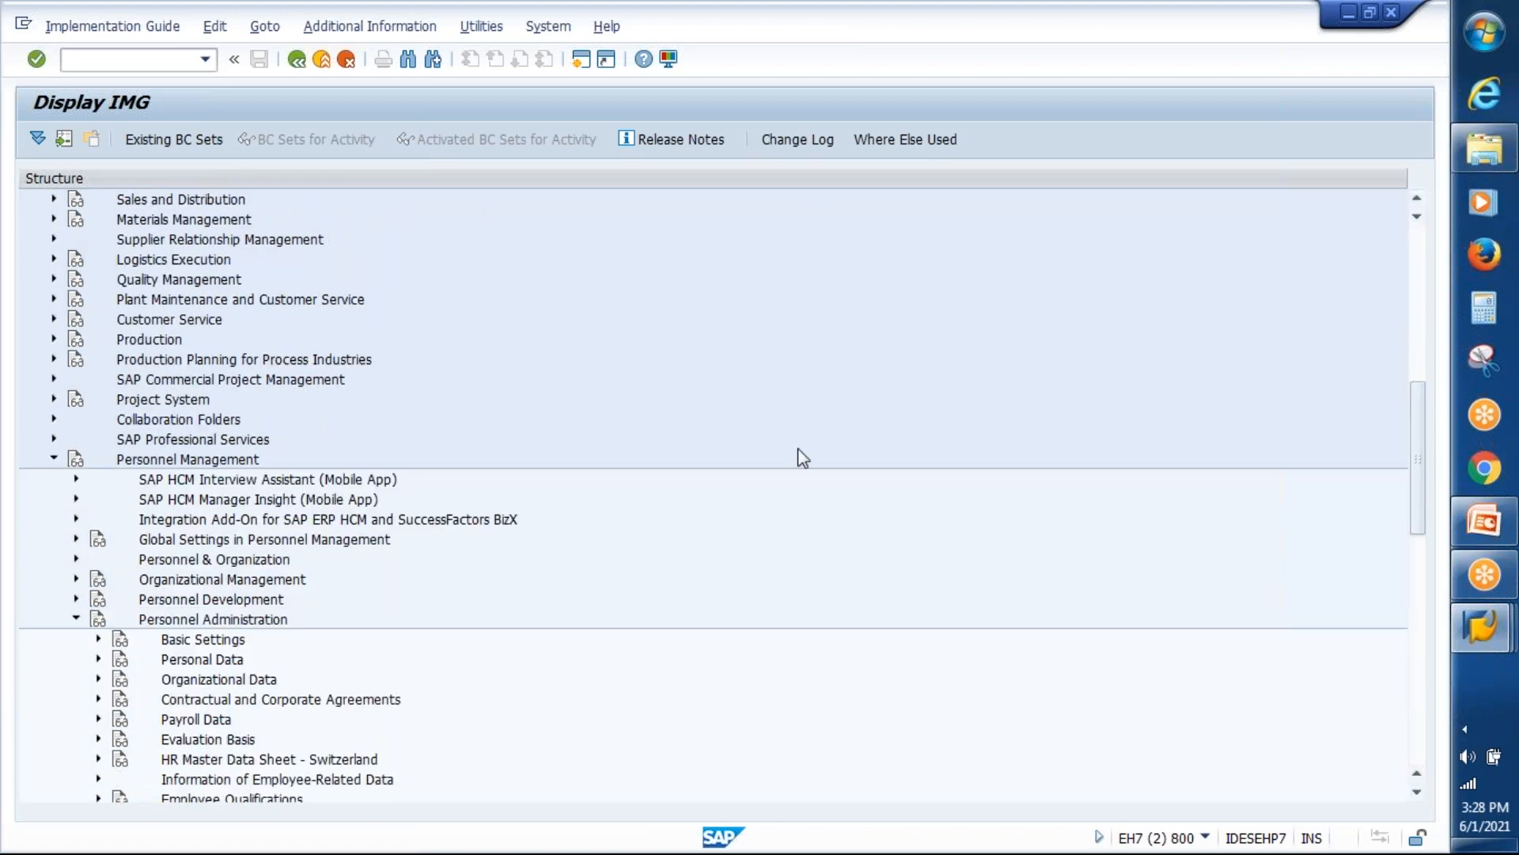
{"action": "left_click", "coordinate": [54, 459]}
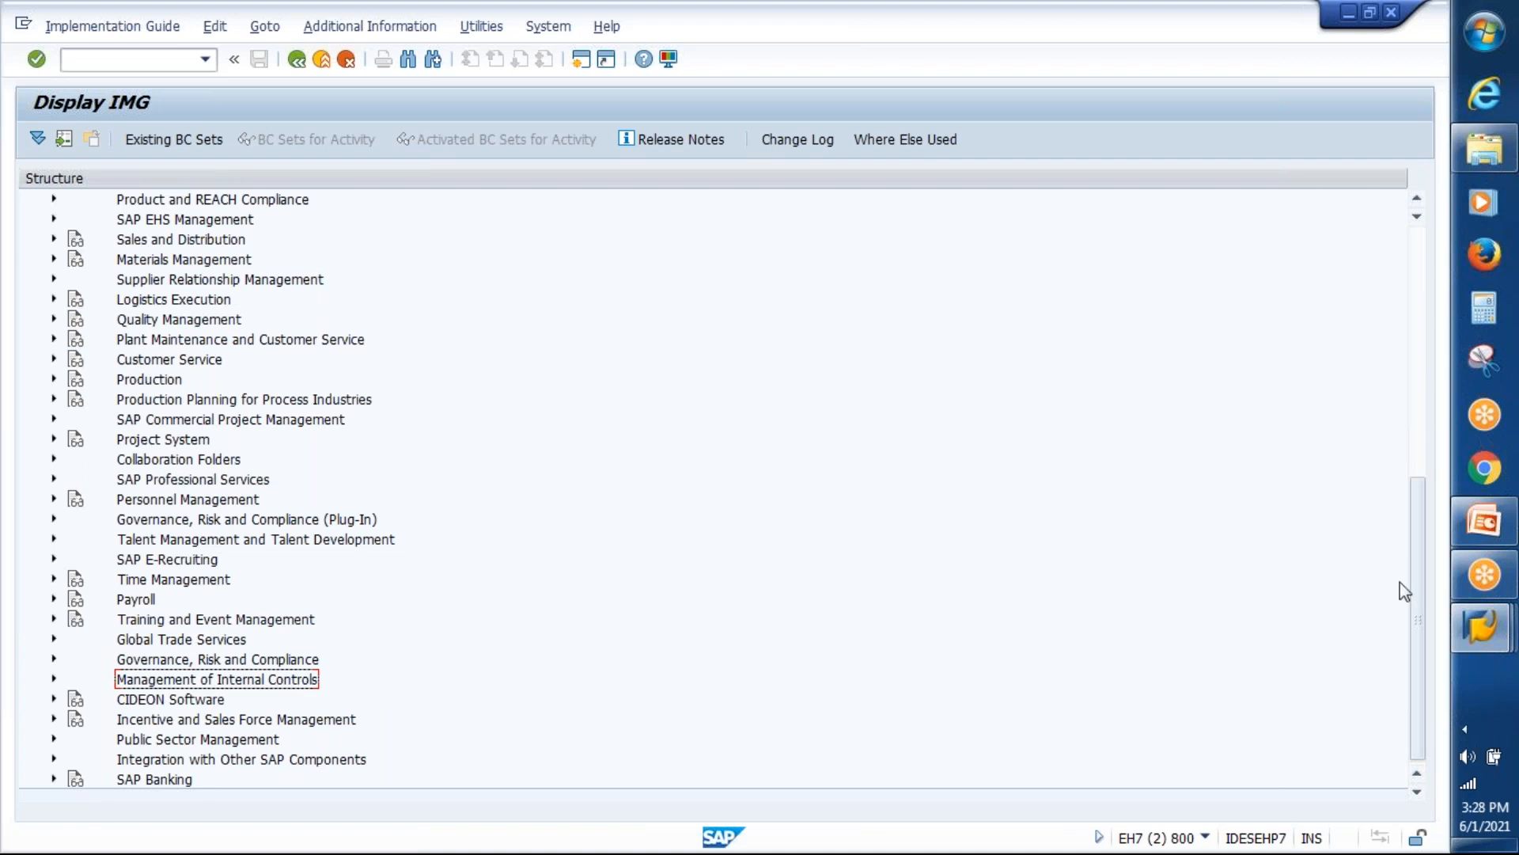
{"action": "left_click_drag", "start_coordinate": [1415, 604], "coordinate": [1400, 266]}
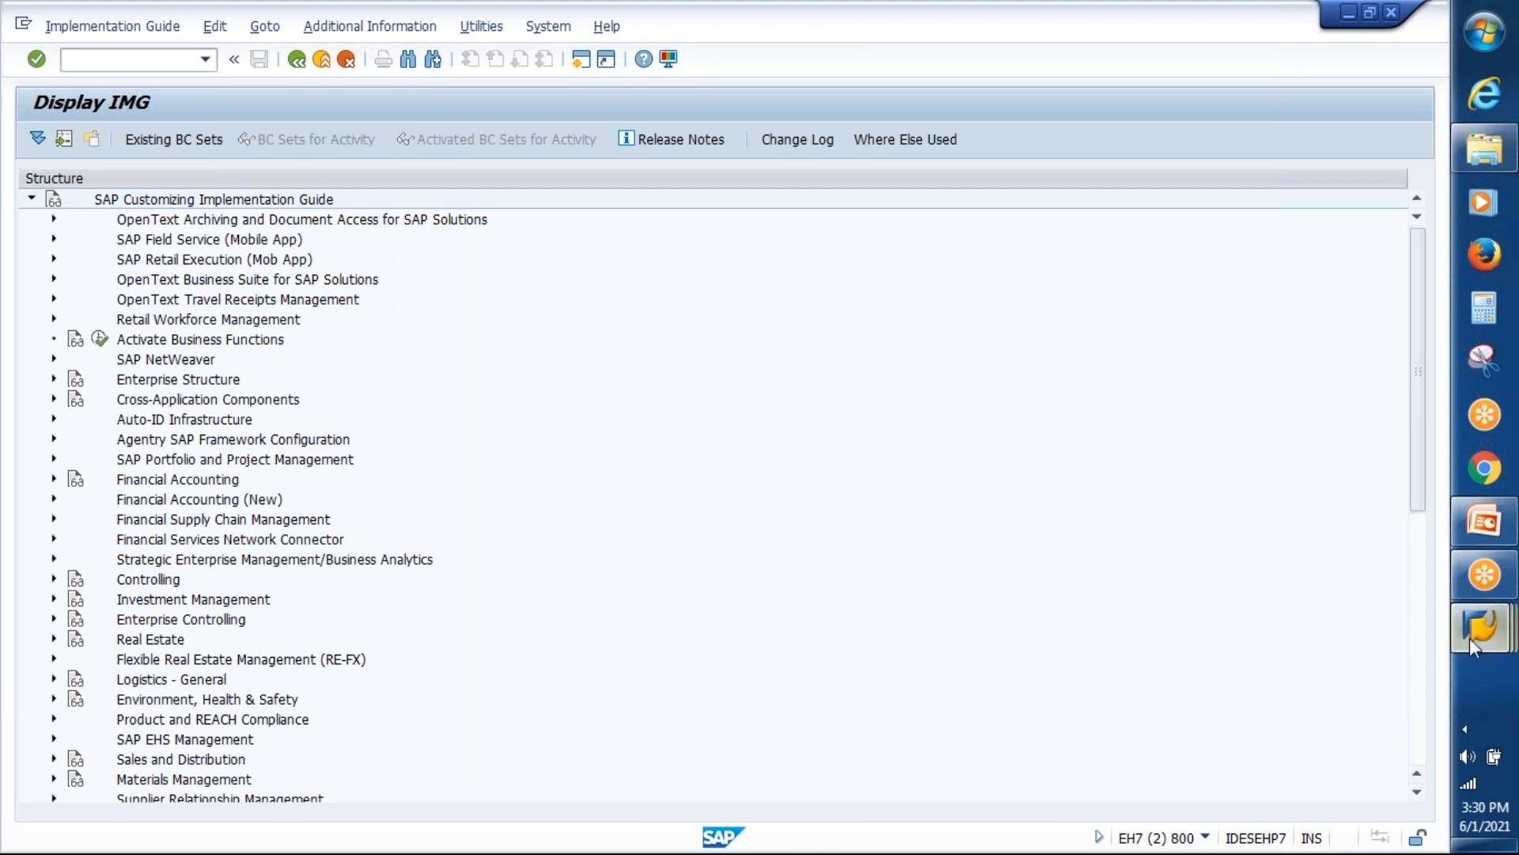
- Switch to the Maintain HR Master Data session, try to open the list of possible infotypes, and decline the detailed error description
{"action": "mouse_move", "coordinate": [1470, 638]}
{"action": "left_click", "coordinate": [1306, 602]}
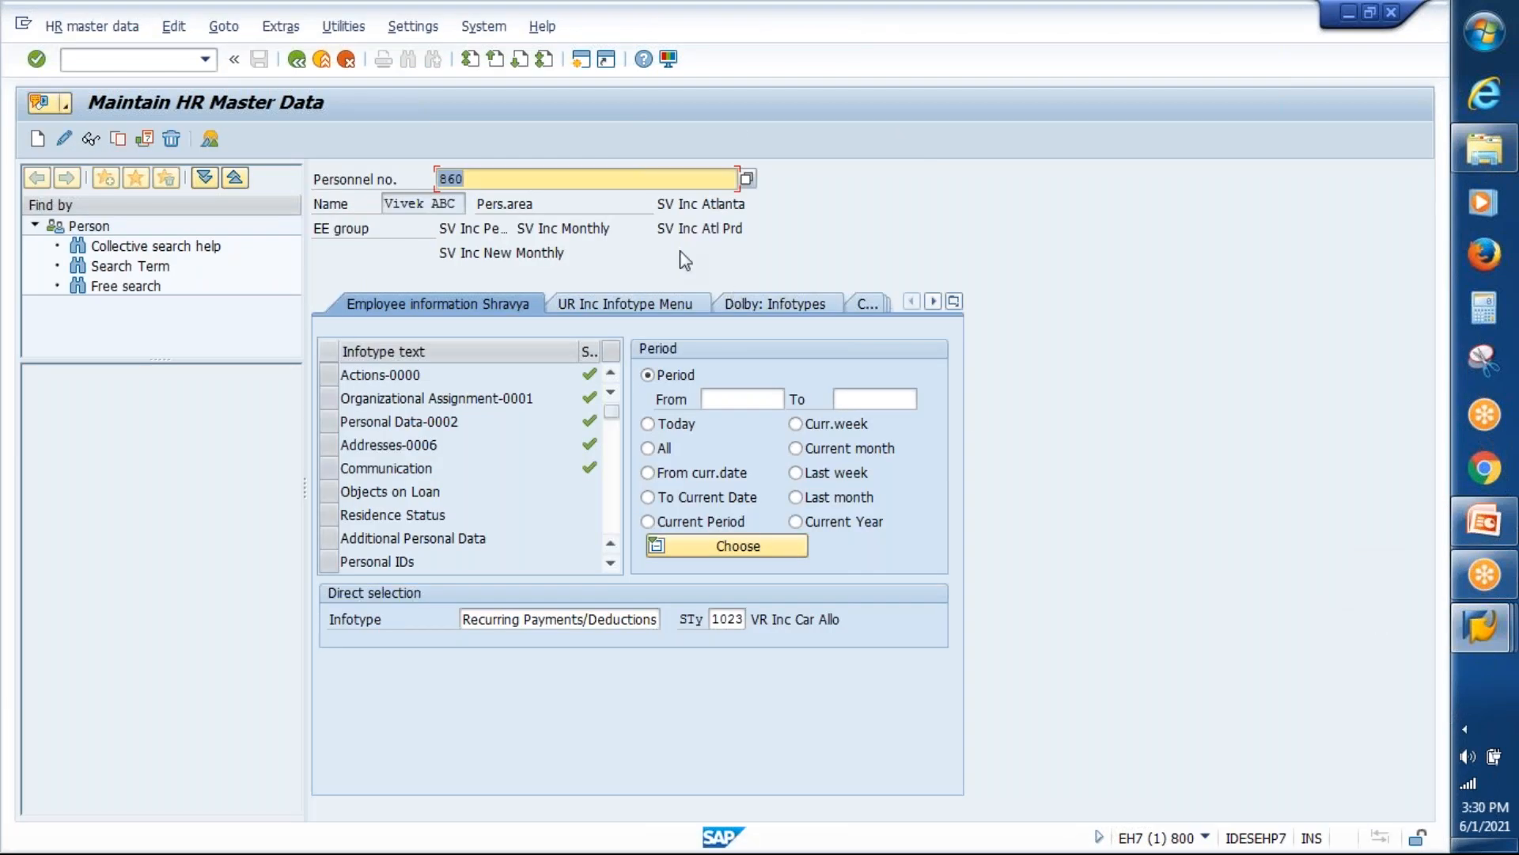
{"action": "left_click", "coordinate": [529, 179]}
{"action": "left_click", "coordinate": [657, 620]}
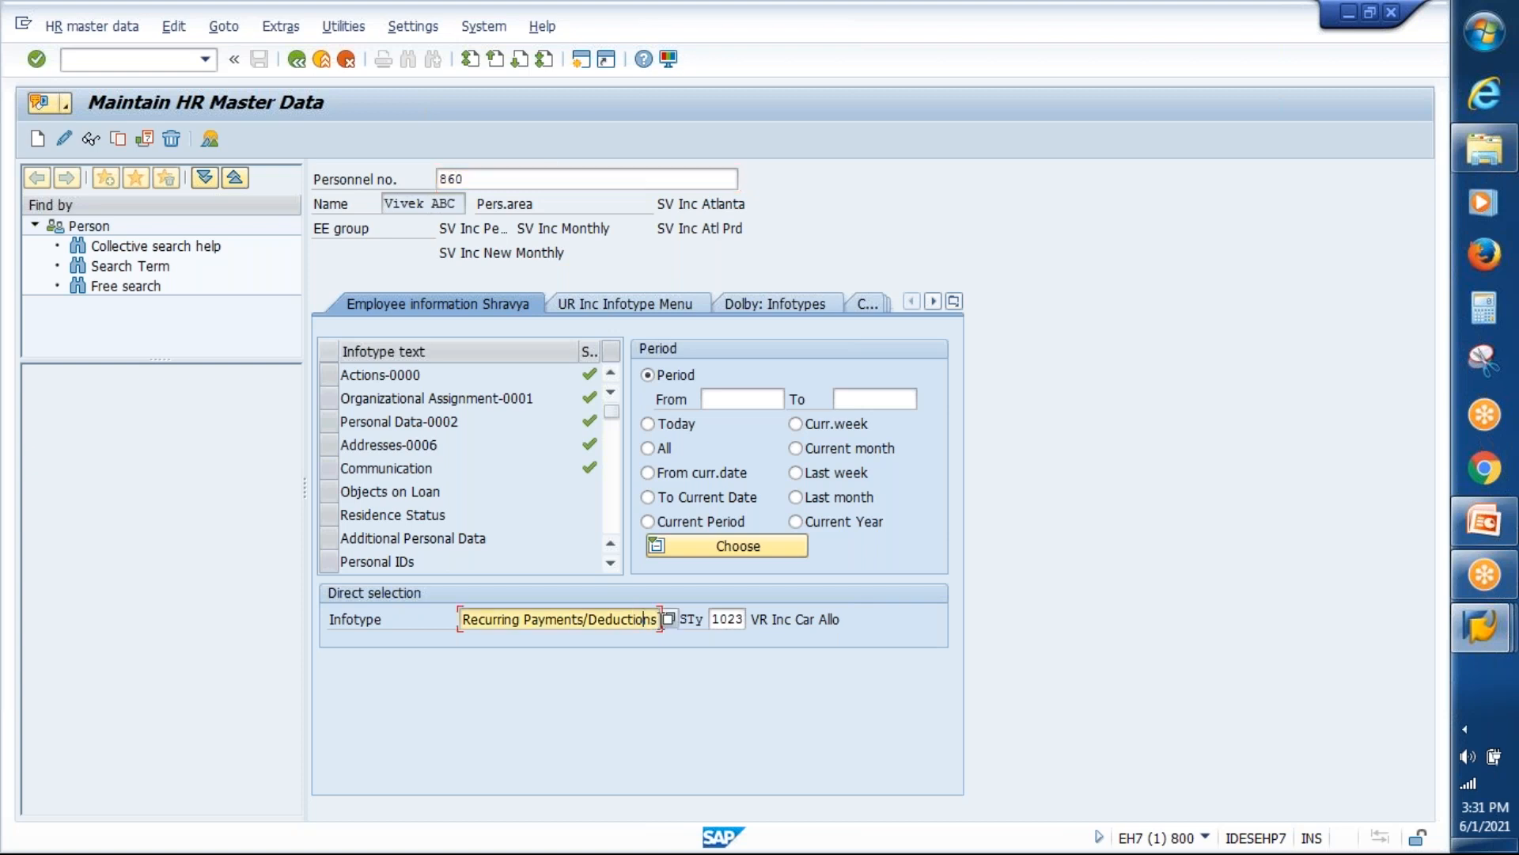
{"action": "left_click", "coordinate": [669, 621]}
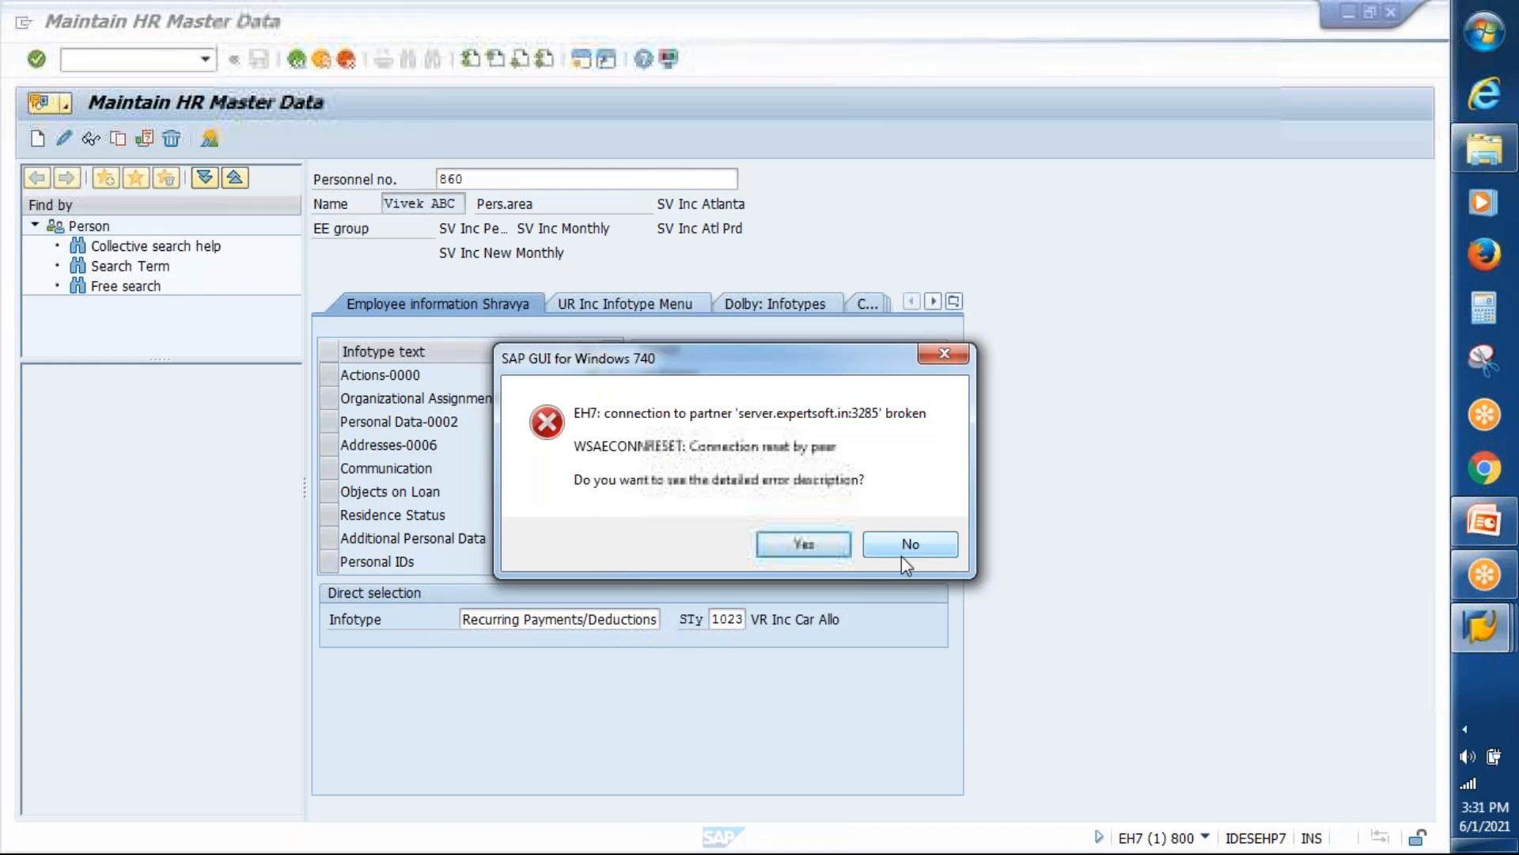
{"action": "left_click", "coordinate": [901, 558]}
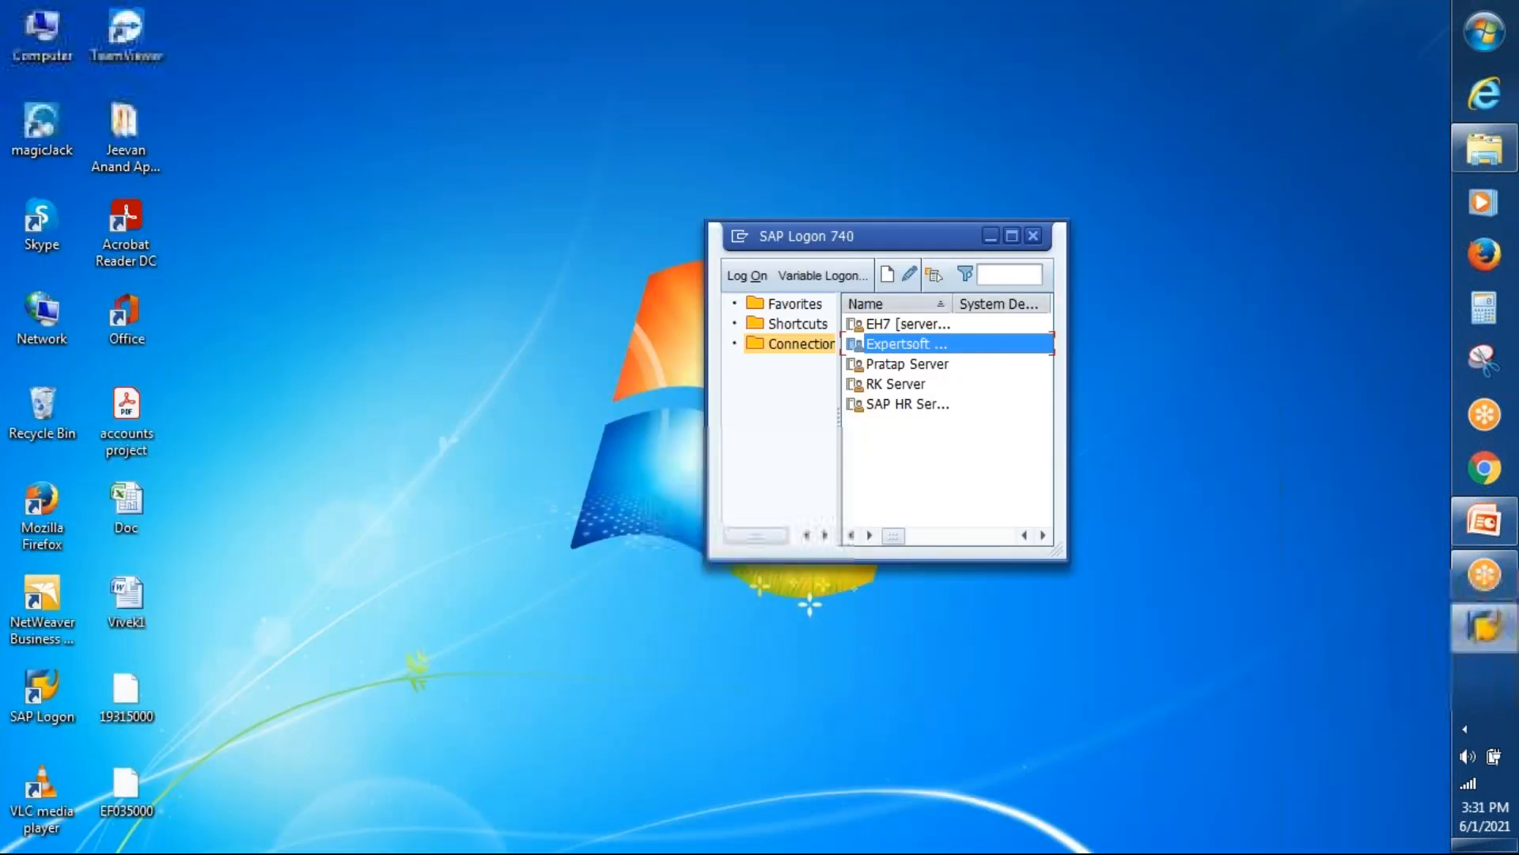
- Log on to SAP again through the Expertsoft connection, picking the user name and entering the account password
{"action": "double_click", "coordinate": [971, 352]}
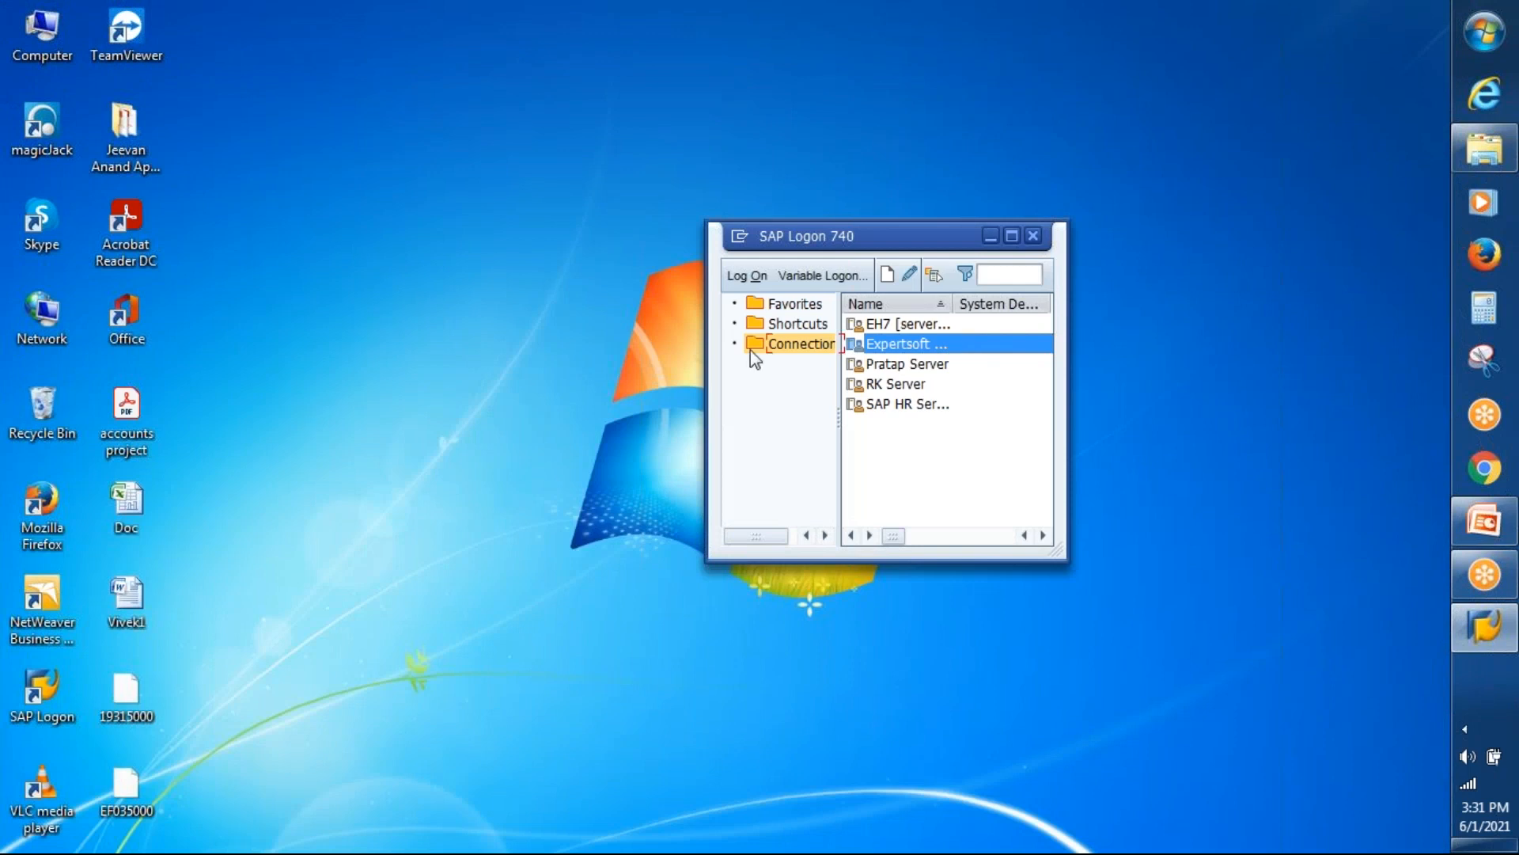
{"action": "key", "text": "Down"}
{"action": "key", "text": "Down"}
{"action": "key", "text": "Return"}
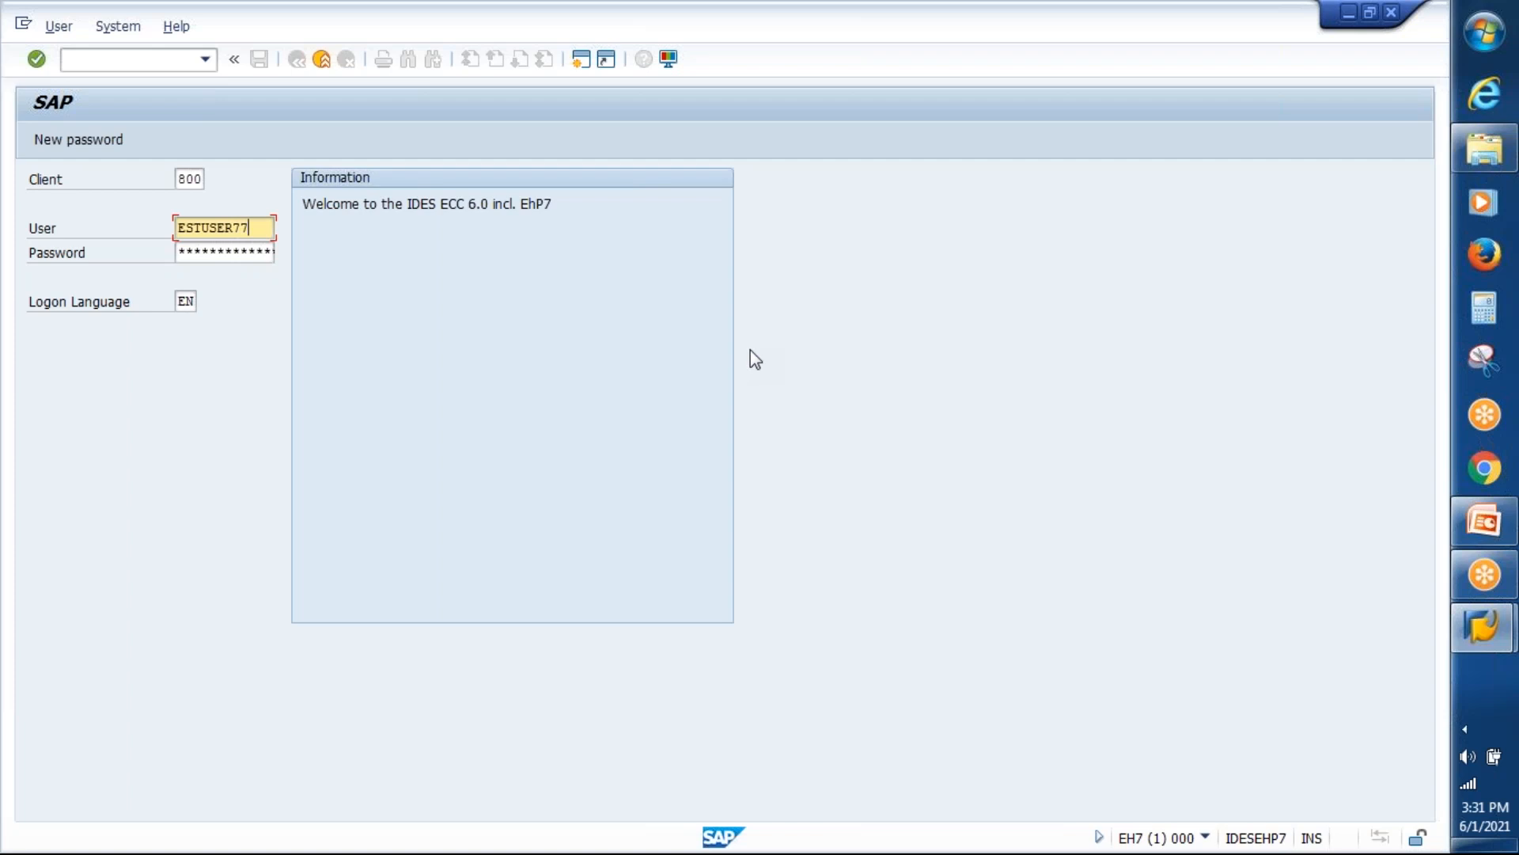
{"action": "key", "text": "Tab"}
{"action": "type", "text": "******"}
{"action": "key", "text": "Return"}
{"action": "left_click", "coordinate": [323, 629]}
{"action": "left_click", "coordinate": [696, 768]}
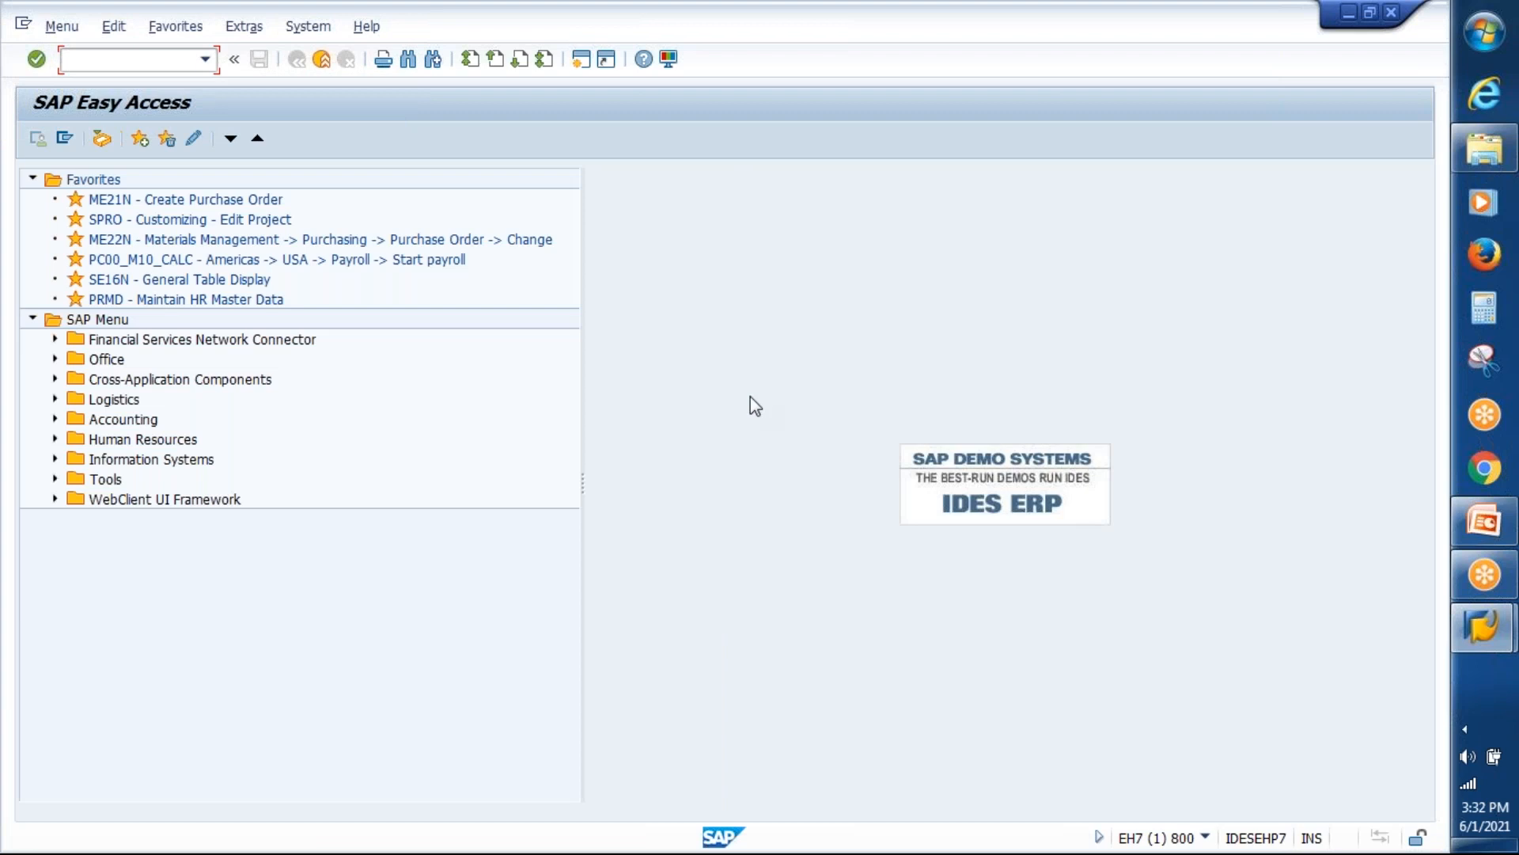
- Run transaction pa30 and load the employee by picking the previously used personnel number
{"action": "type", "text": "pa30"}
{"action": "key", "text": "Return"}
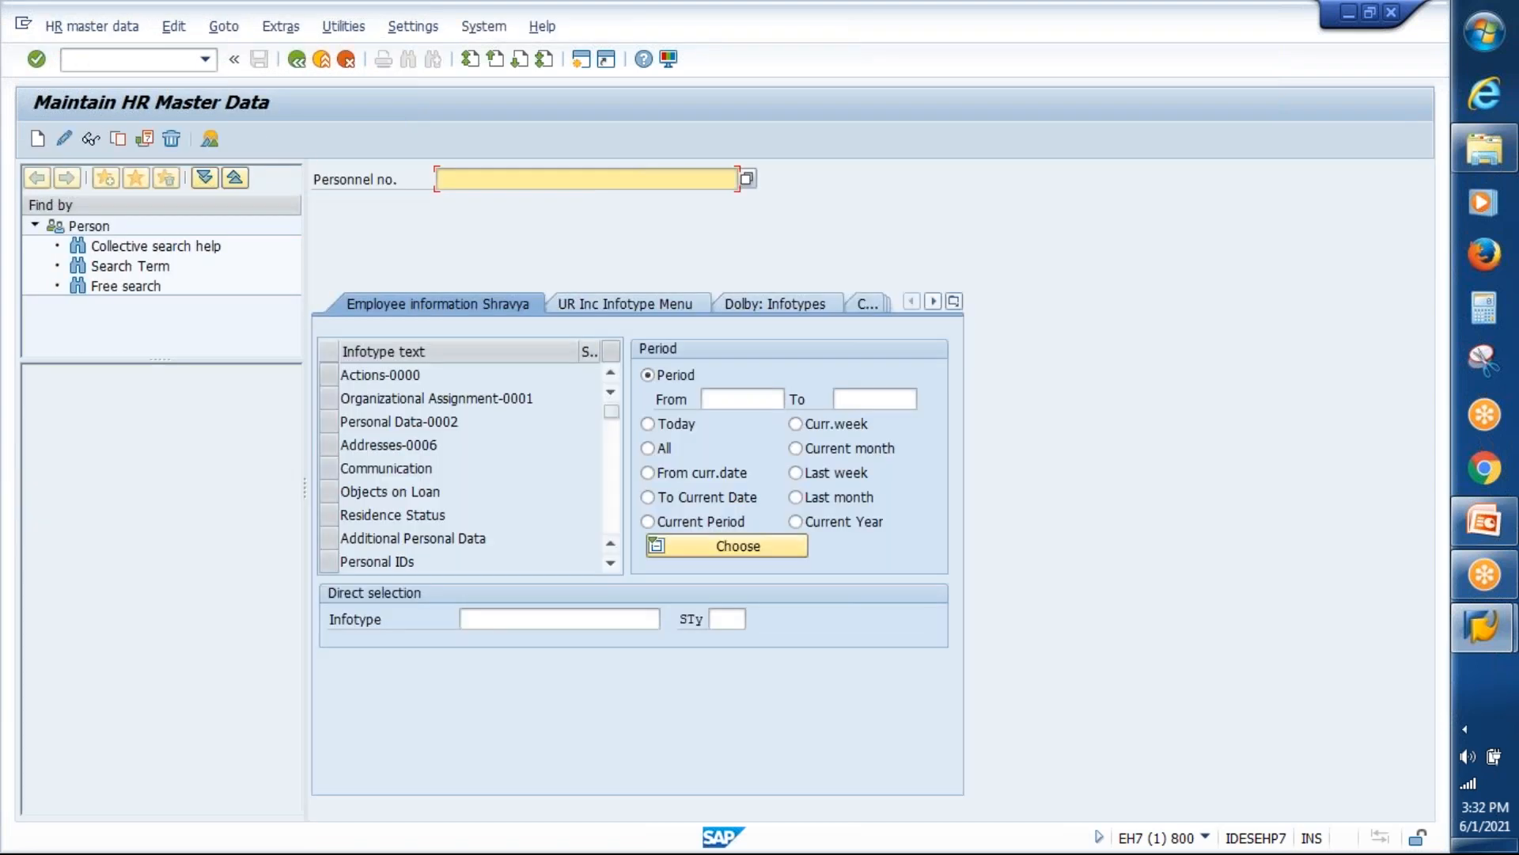
{"action": "key", "text": "Down"}
{"action": "key", "text": "Return"}
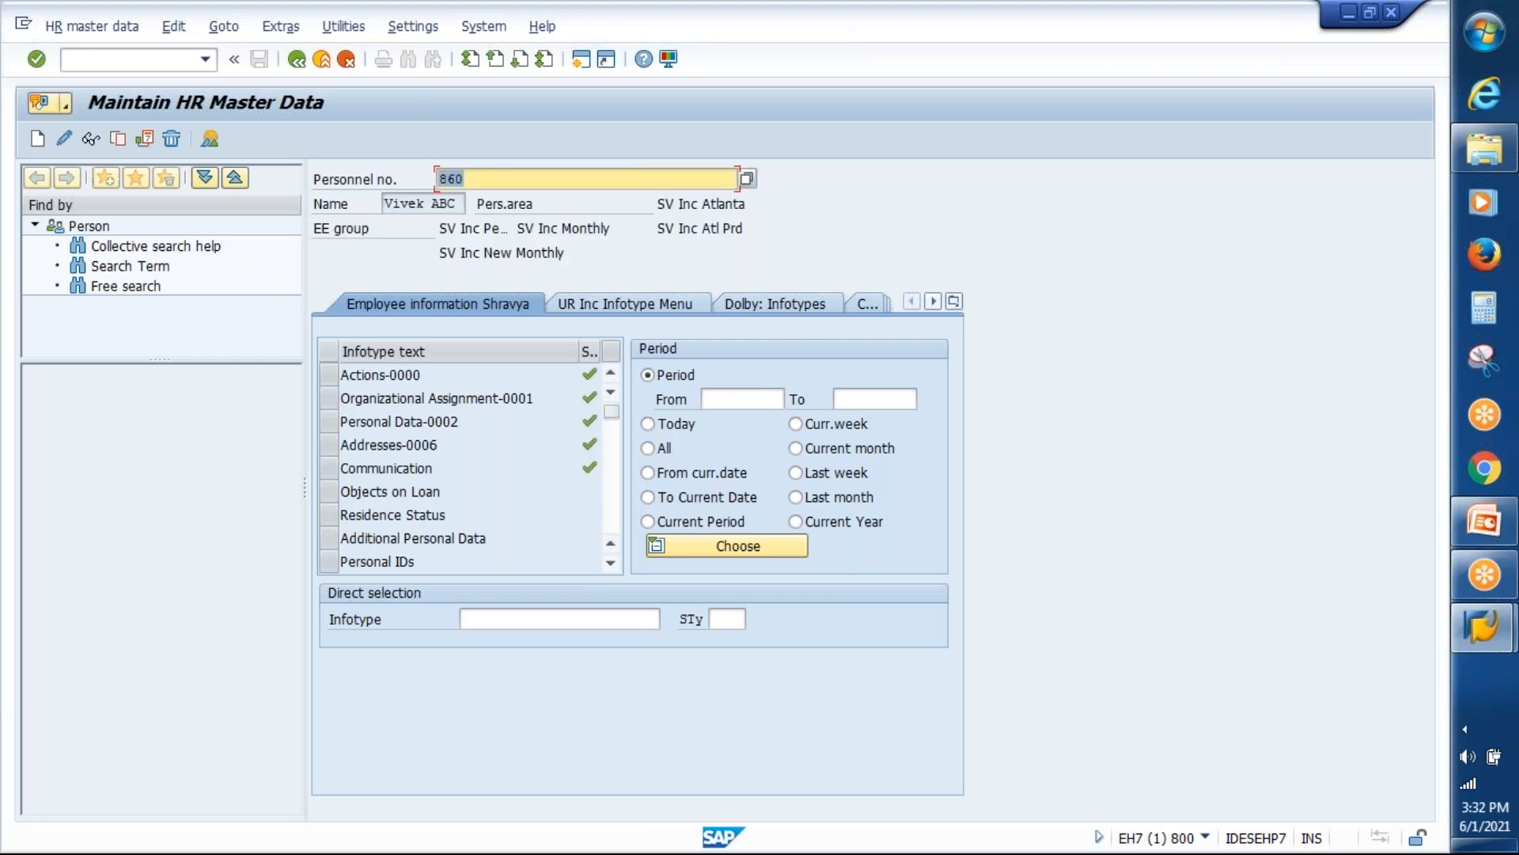
- Examine the full list of infotypes available for HR master data maintenance, and close it without choosing one
{"action": "left_click", "coordinate": [591, 618]}
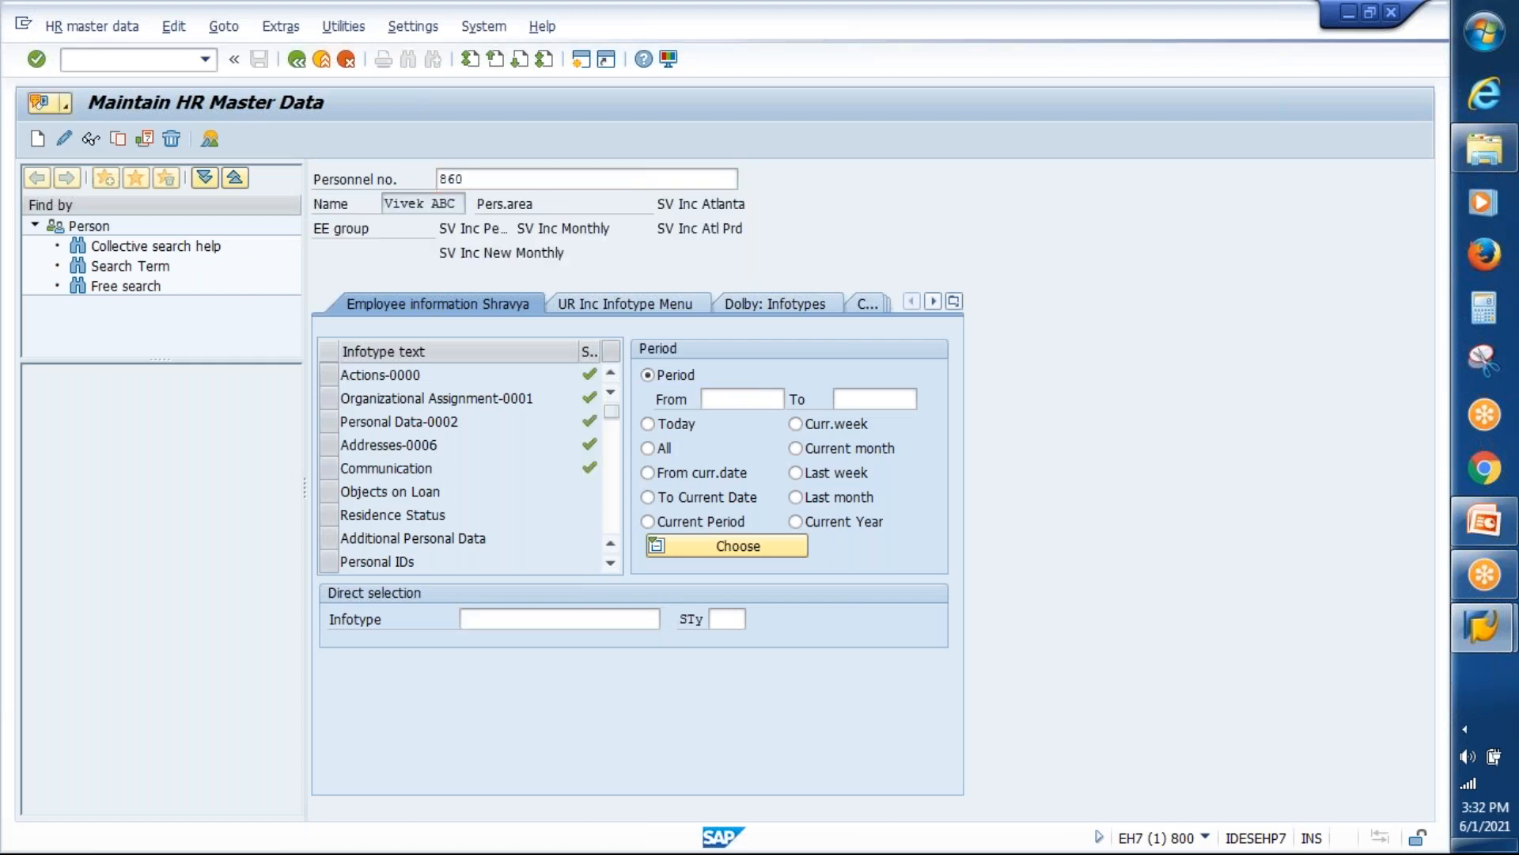
{"action": "key", "text": "F4"}
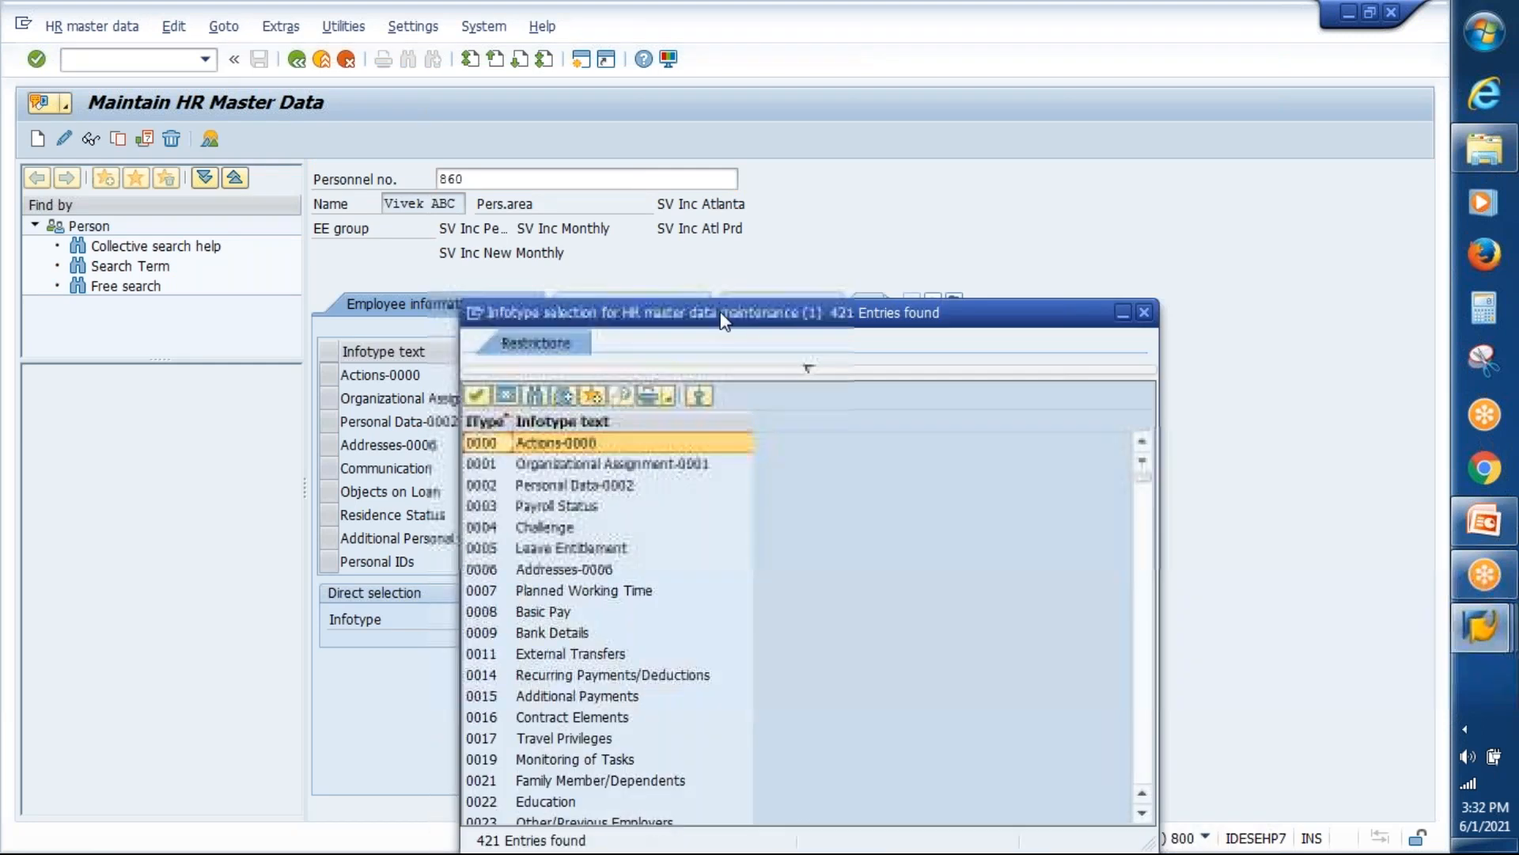
{"action": "left_click_drag", "start_coordinate": [740, 322], "coordinate": [580, 111]}
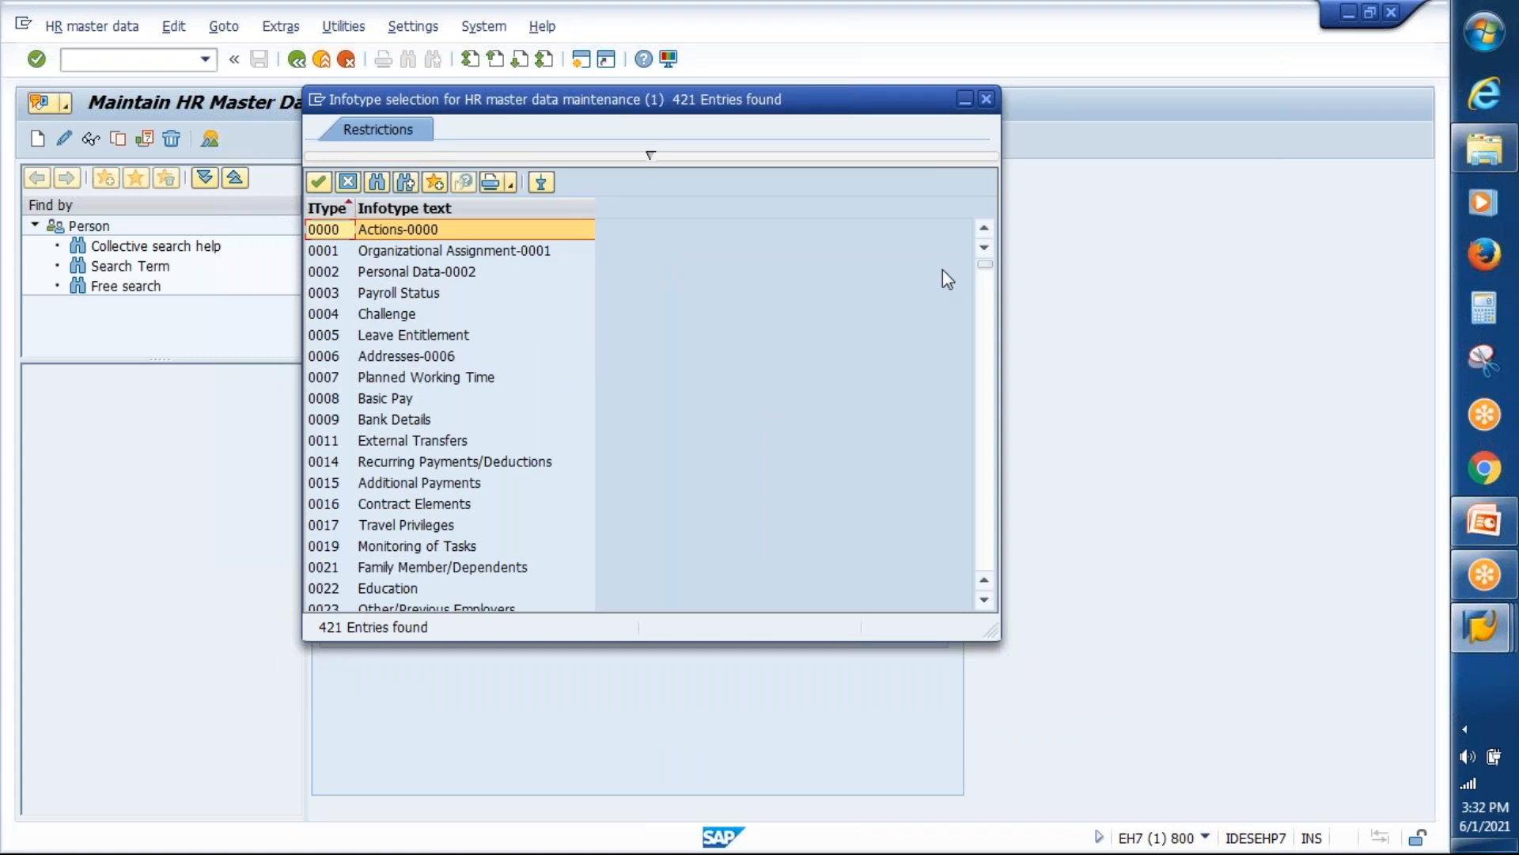
{"action": "left_click_drag", "start_coordinate": [984, 271], "coordinate": [990, 459]}
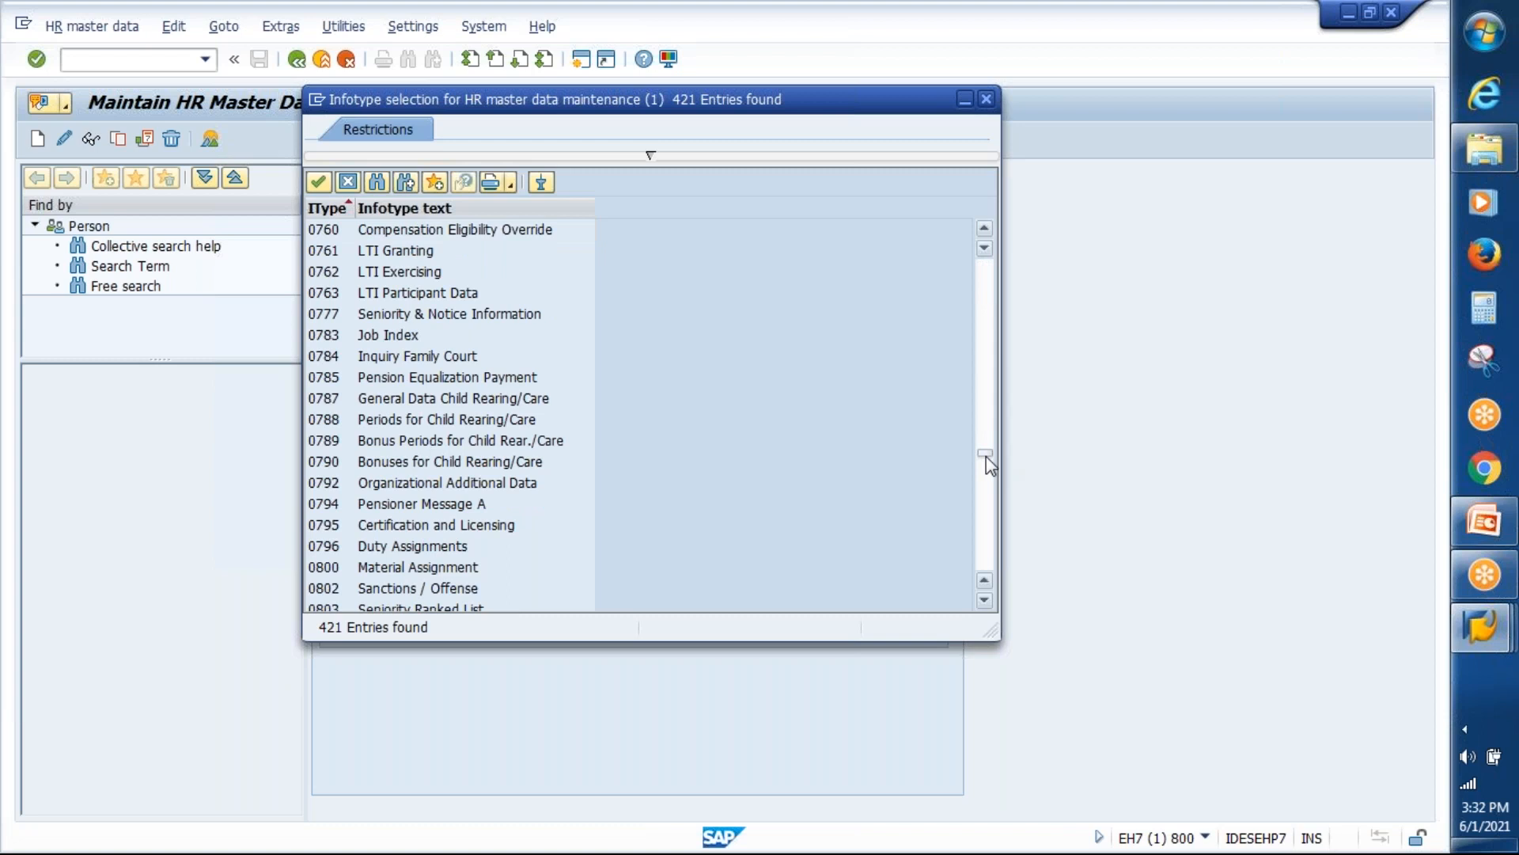
{"action": "left_click_drag", "start_coordinate": [990, 465], "coordinate": [990, 532]}
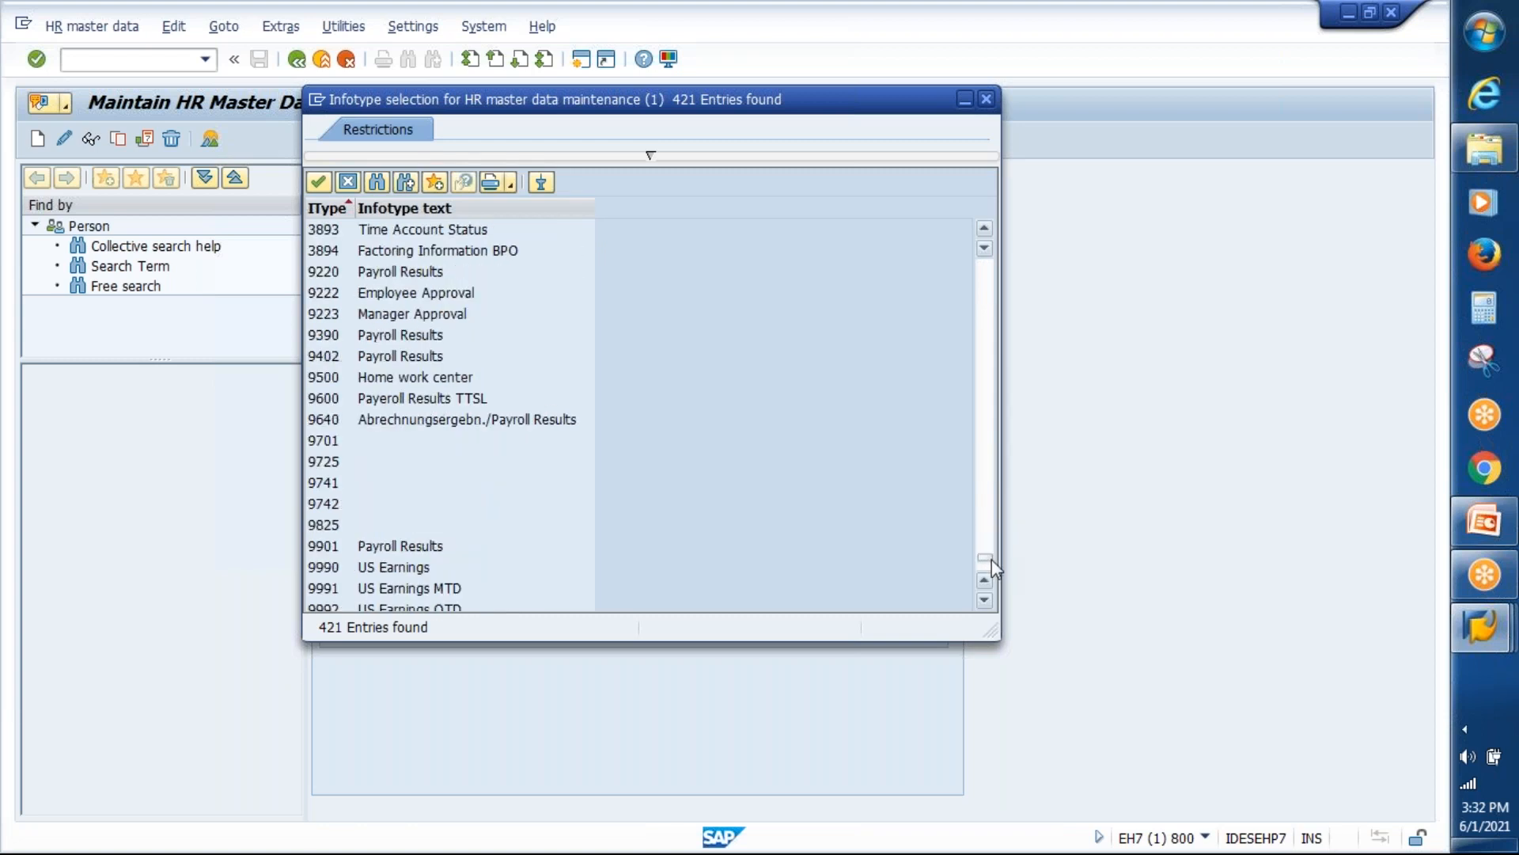
{"action": "left_click_drag", "start_coordinate": [986, 424], "coordinate": [989, 261]}
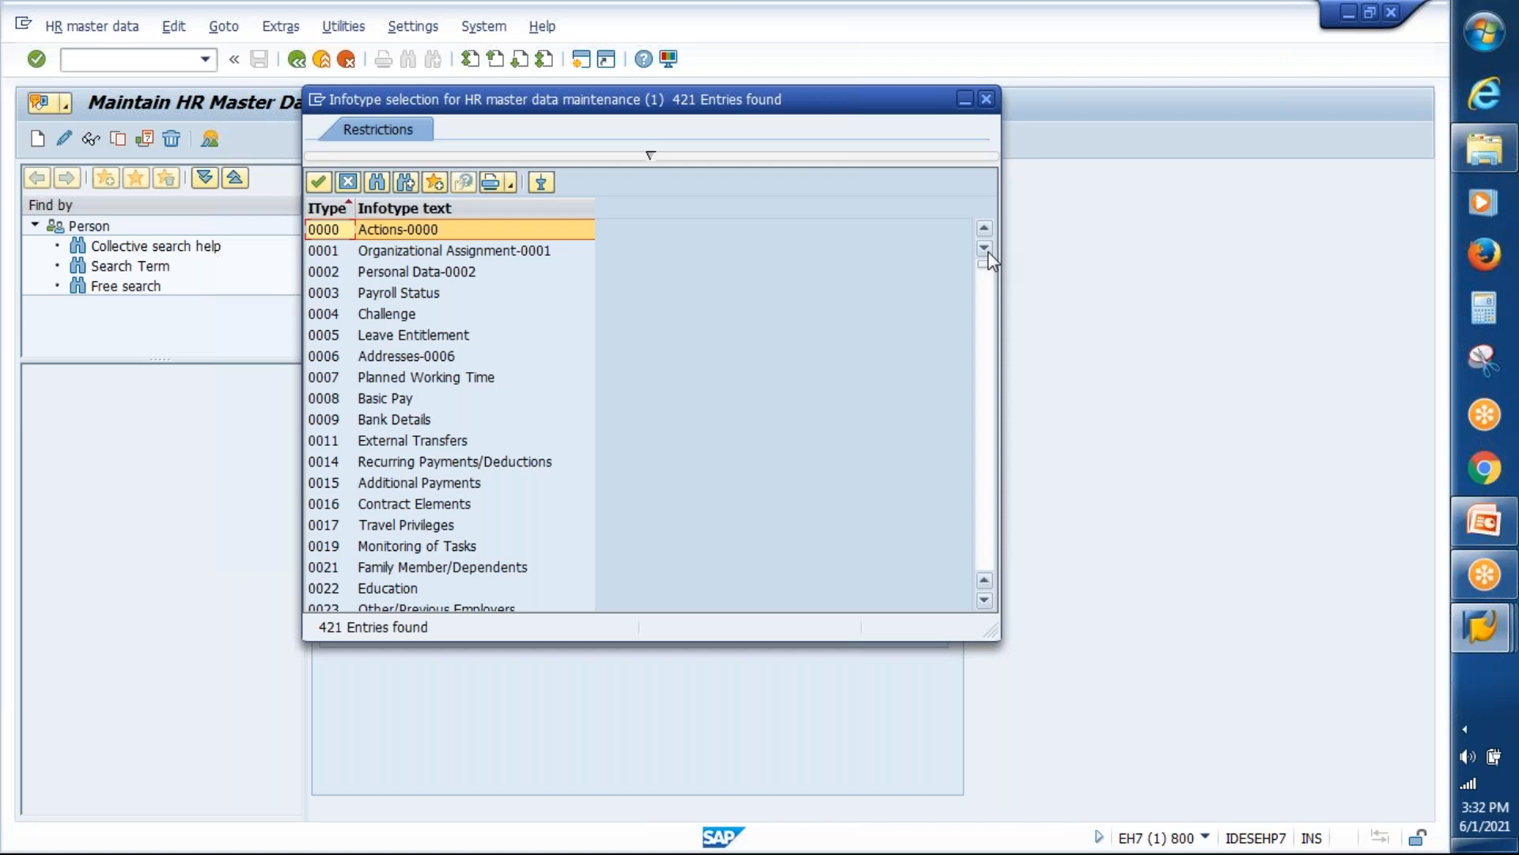
{"action": "left_click", "coordinate": [988, 99]}
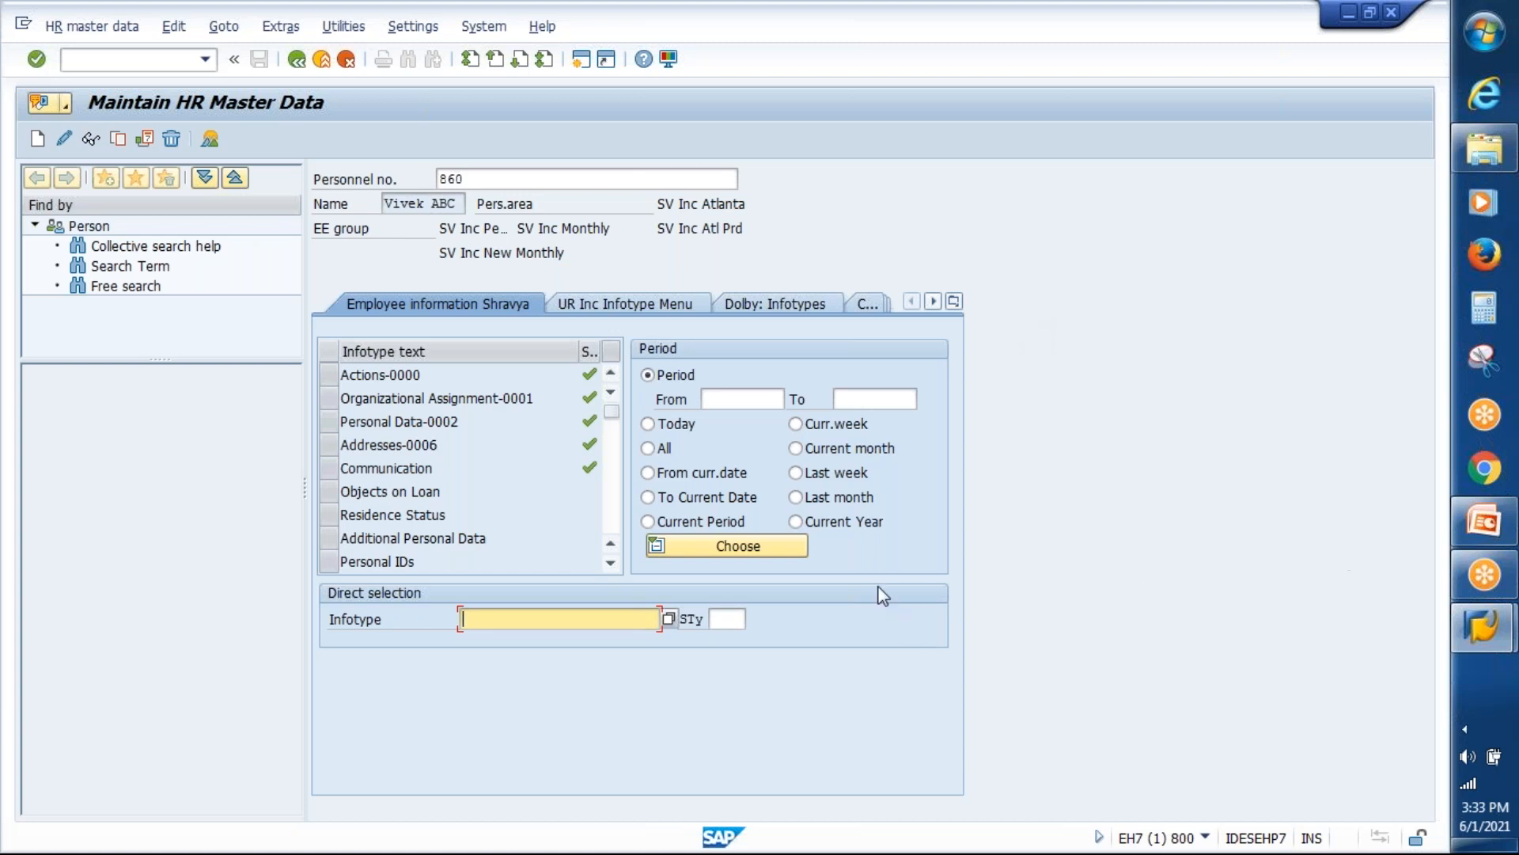
- Set the direct-selection infotype to 2010 for the loaded employee
{"action": "type", "text": "210"}
{"action": "key", "text": "BackSpace"}
{"action": "key", "text": "BackSpace"}
{"action": "type", "text": "0"}
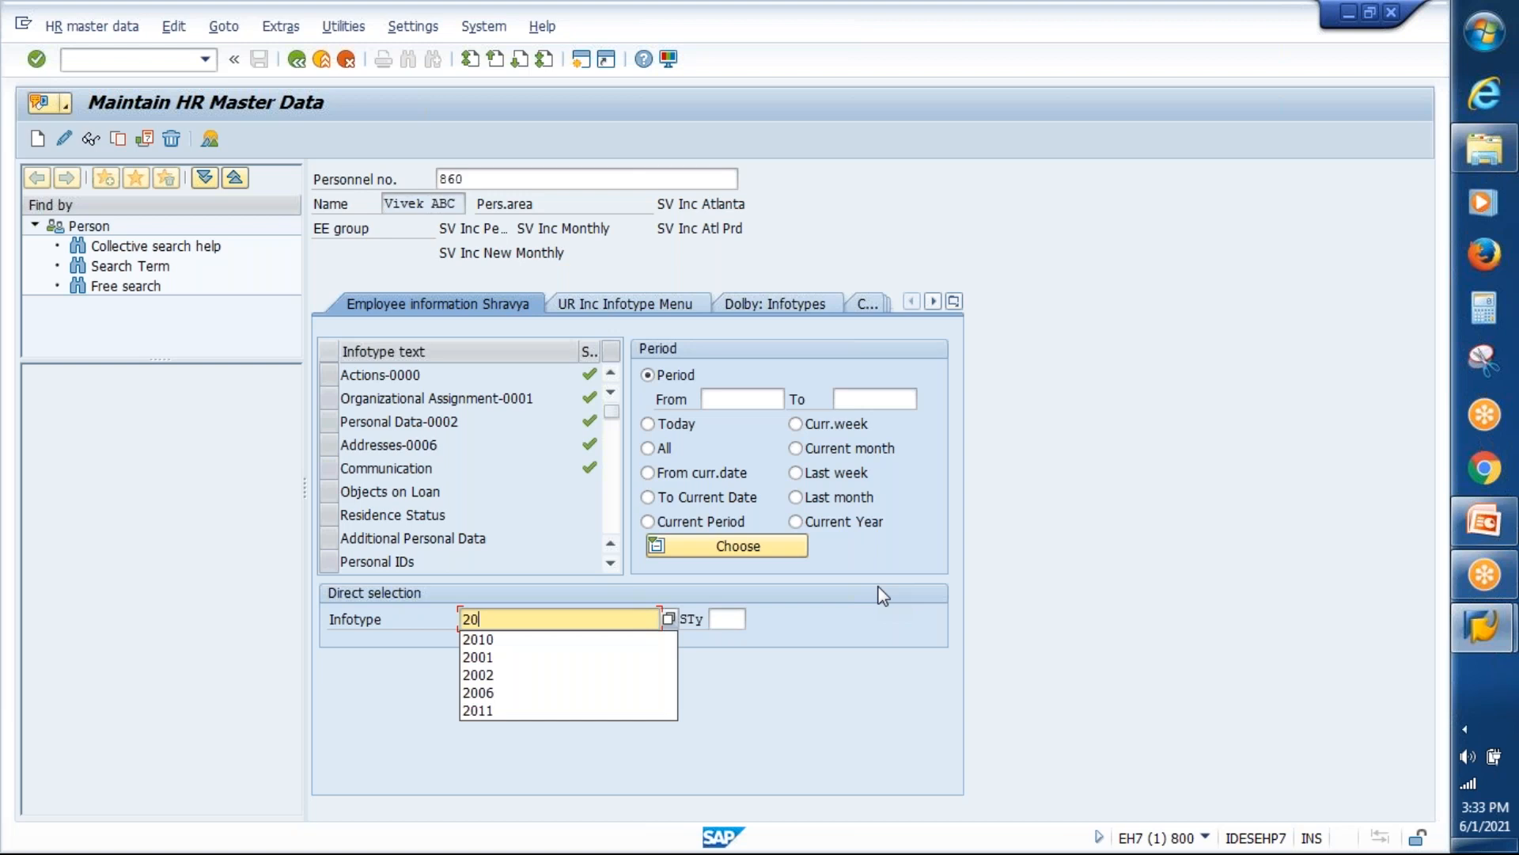
{"action": "key", "text": "Down"}
{"action": "key", "text": "Return"}
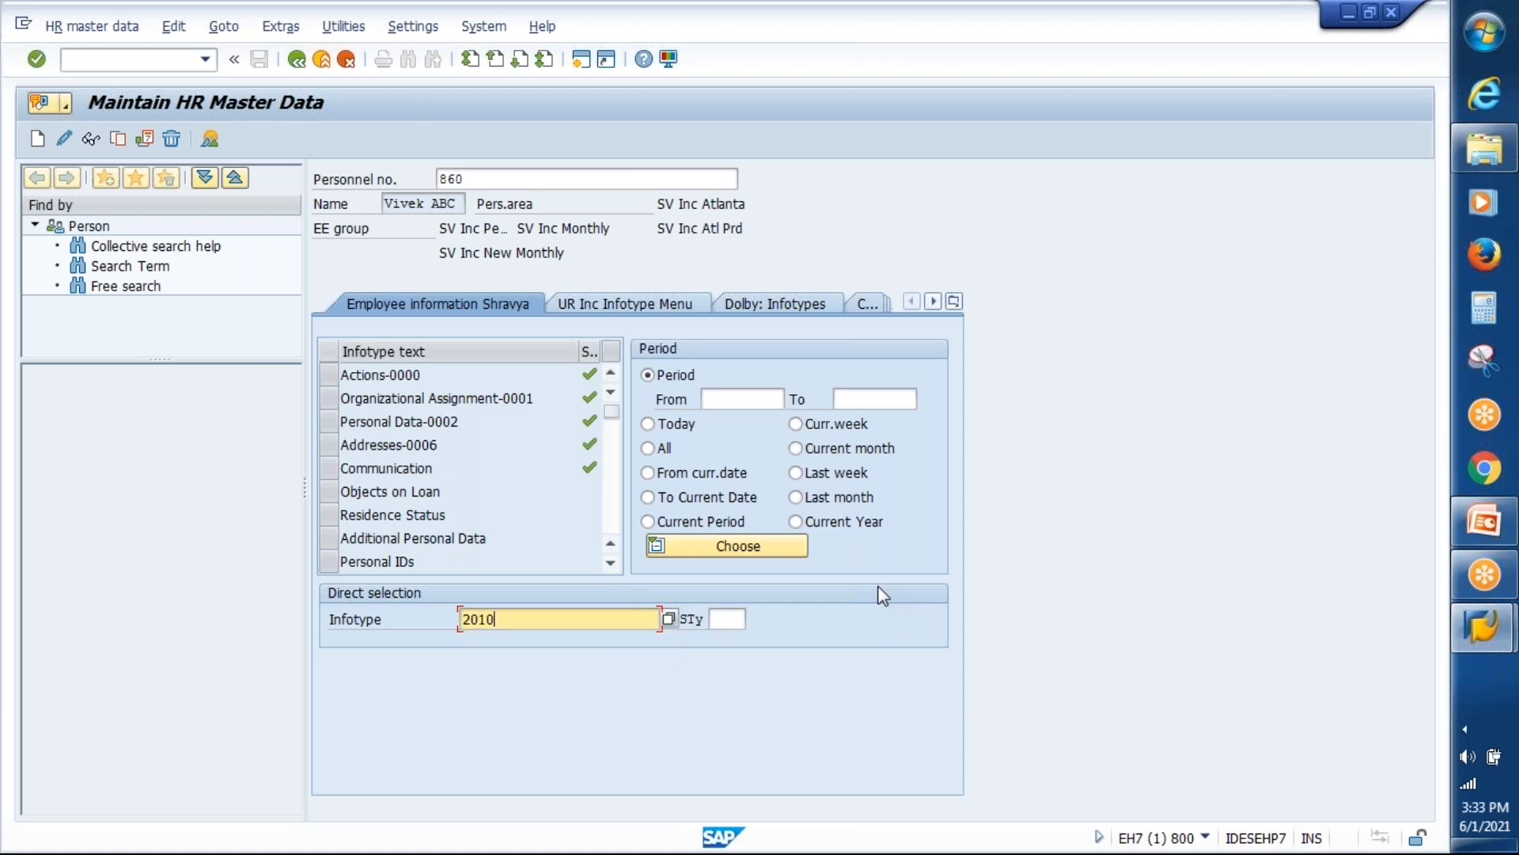
{"action": "key", "text": "Return"}
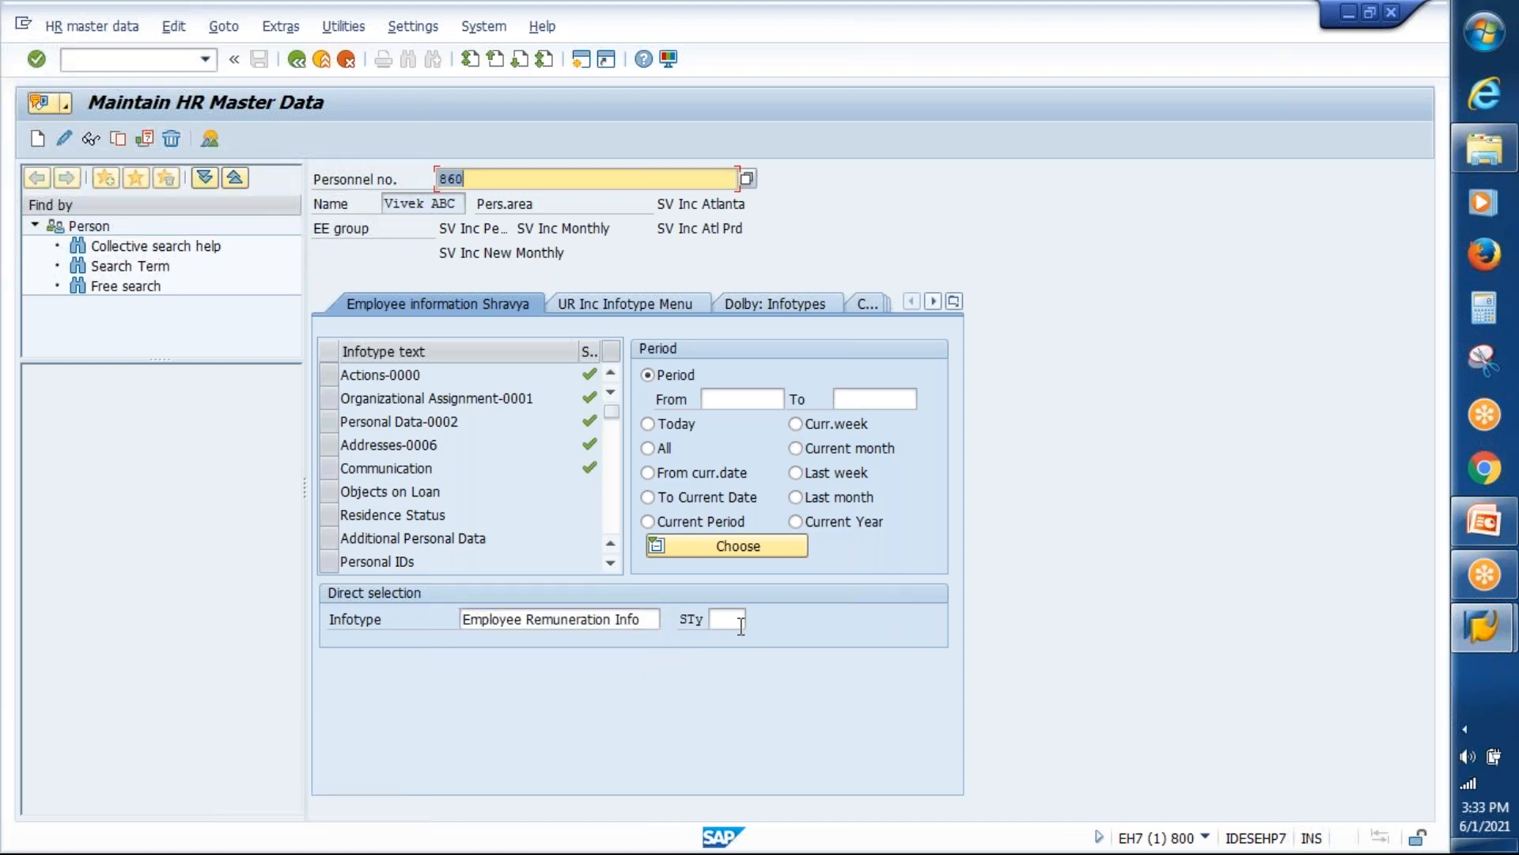
- Examine the wage type subtypes of the Employee Remuneration Info infotype, including Workers Compensation and overtime, and close the list without choosing one
{"action": "left_click", "coordinate": [734, 614]}
{"action": "left_click", "coordinate": [754, 620]}
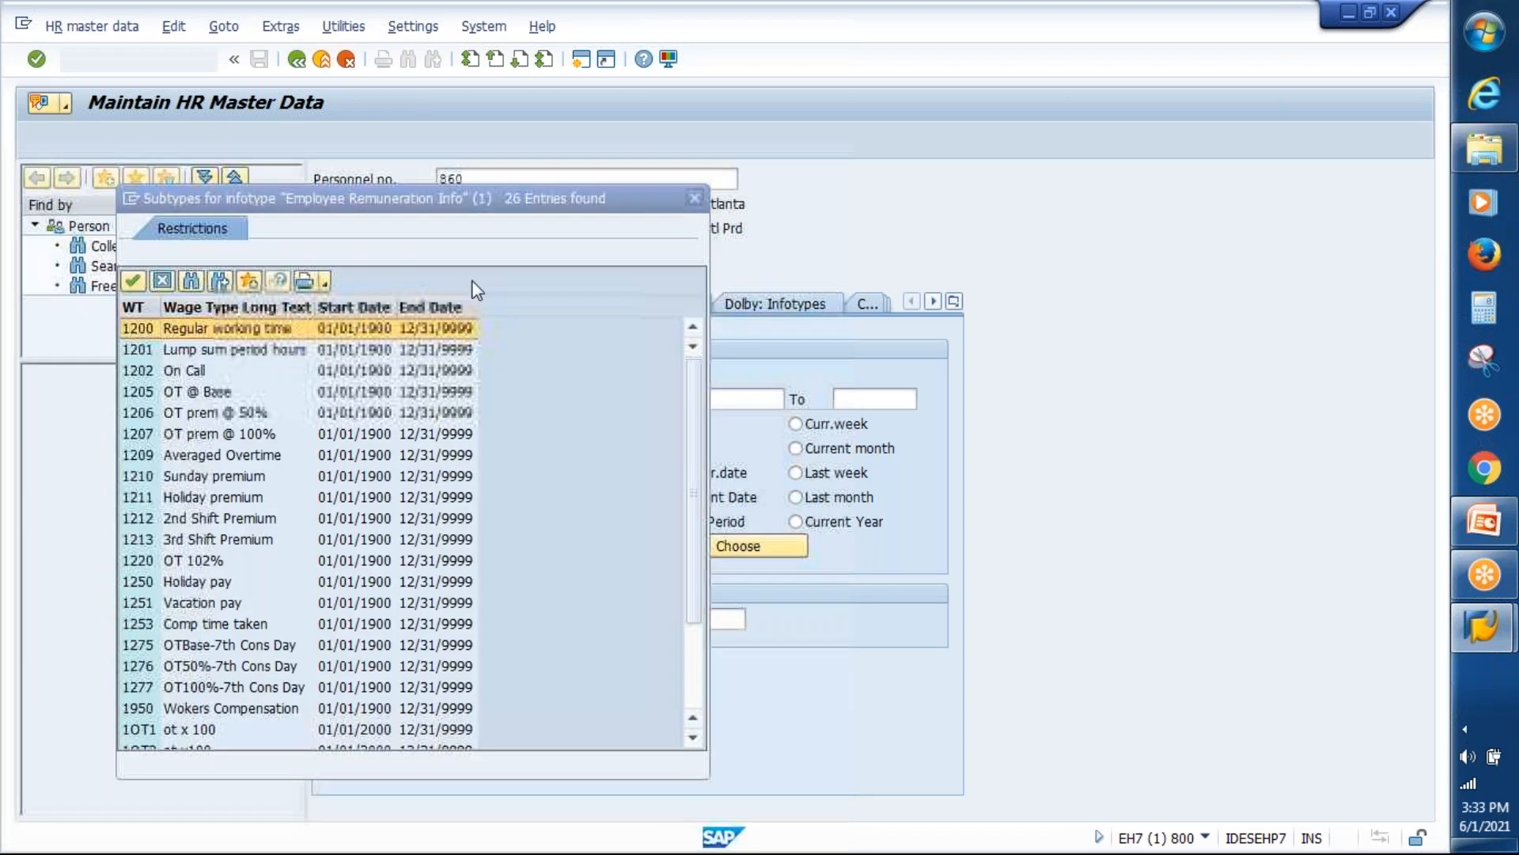
{"action": "left_click_drag", "start_coordinate": [888, 123], "coordinate": [1133, 92]}
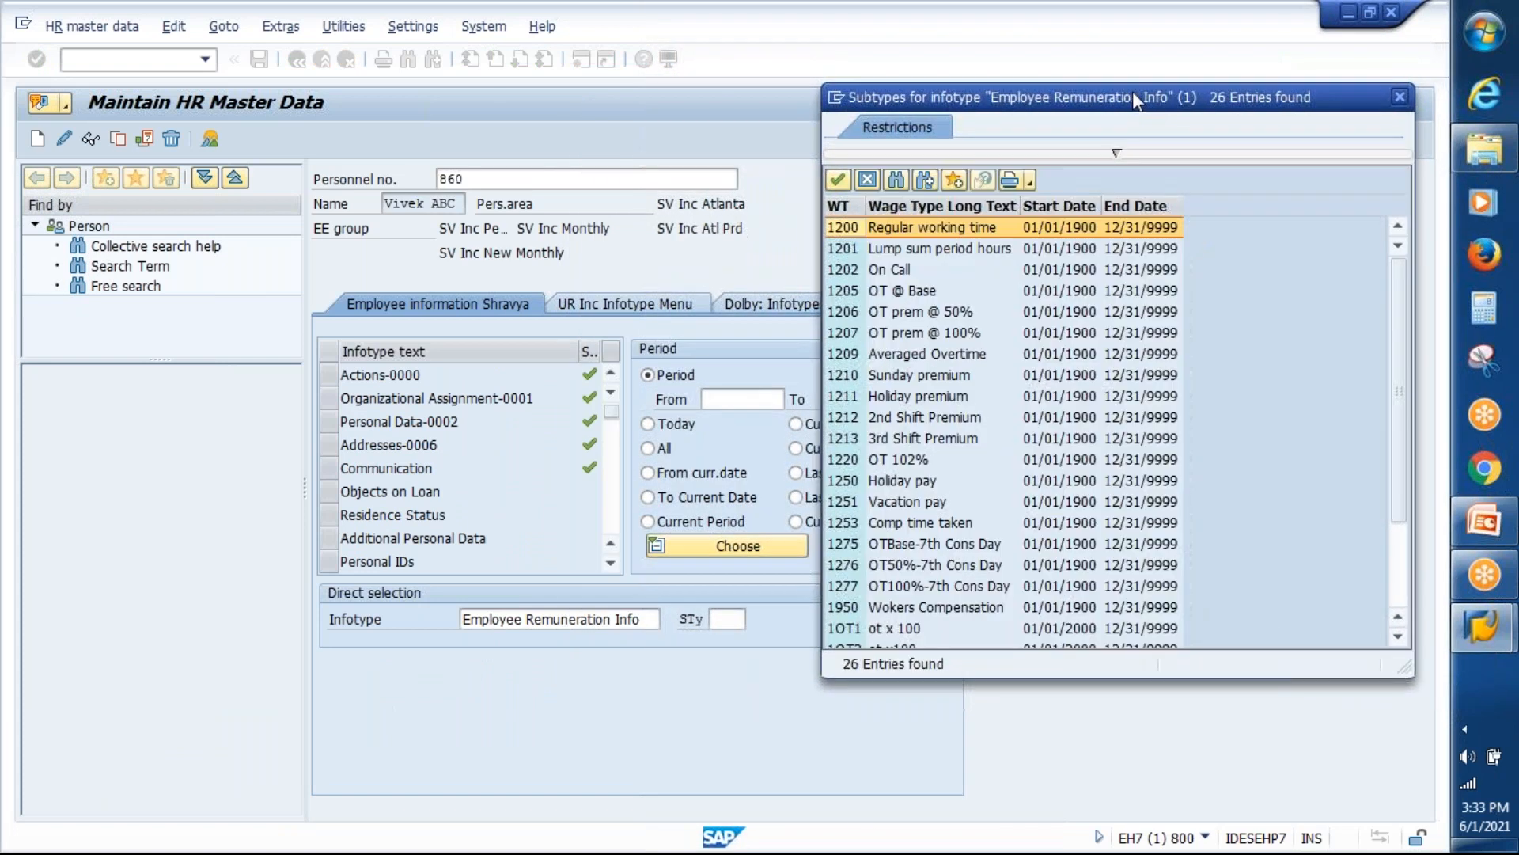
{"action": "left_click", "coordinate": [898, 372]}
{"action": "left_click_drag", "start_coordinate": [1397, 339], "coordinate": [1399, 521]}
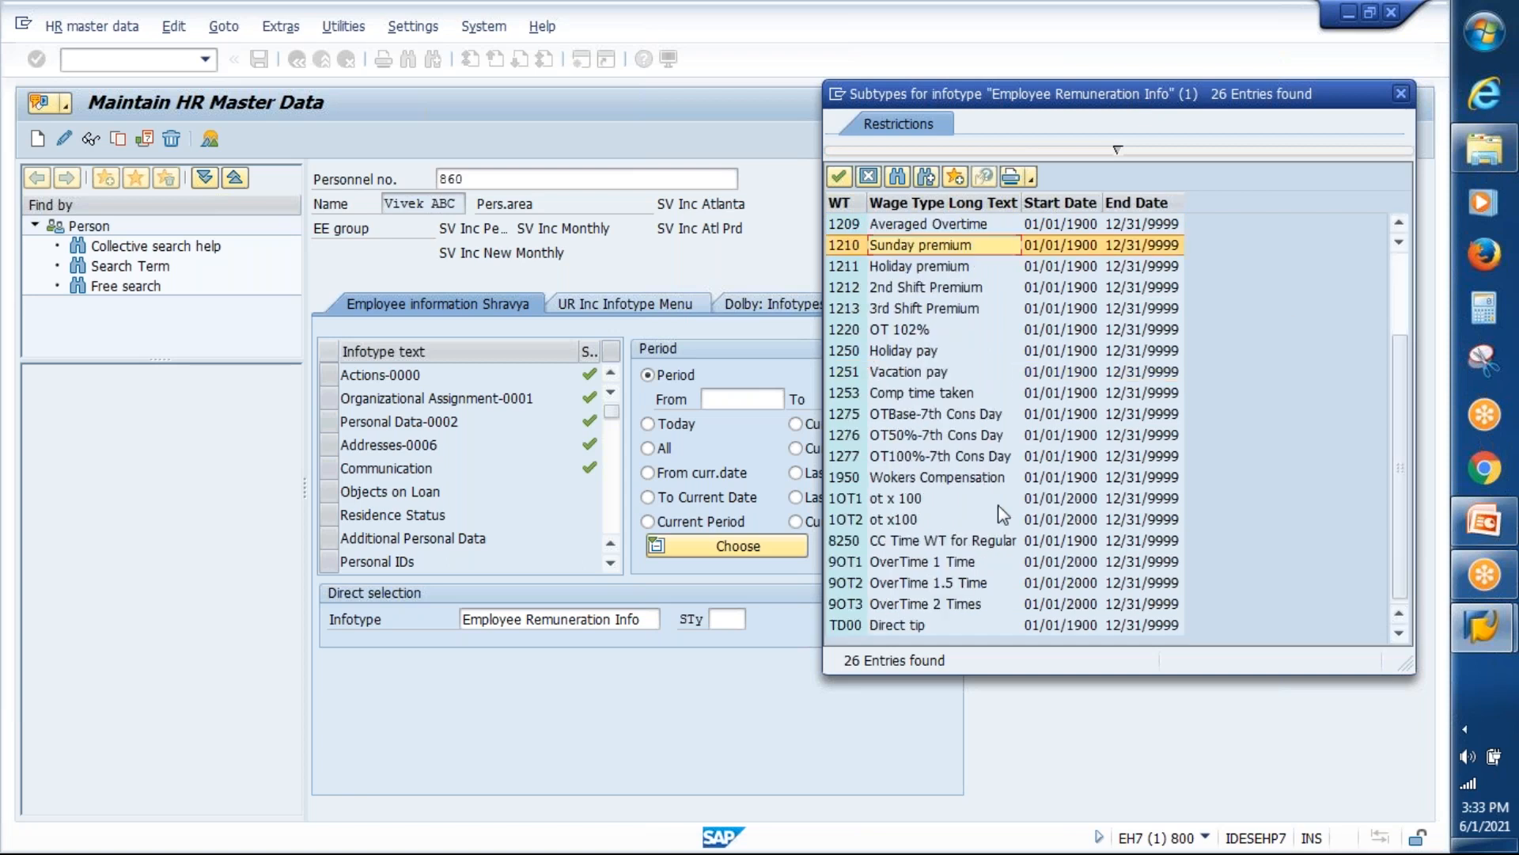
{"action": "left_click", "coordinate": [893, 477]}
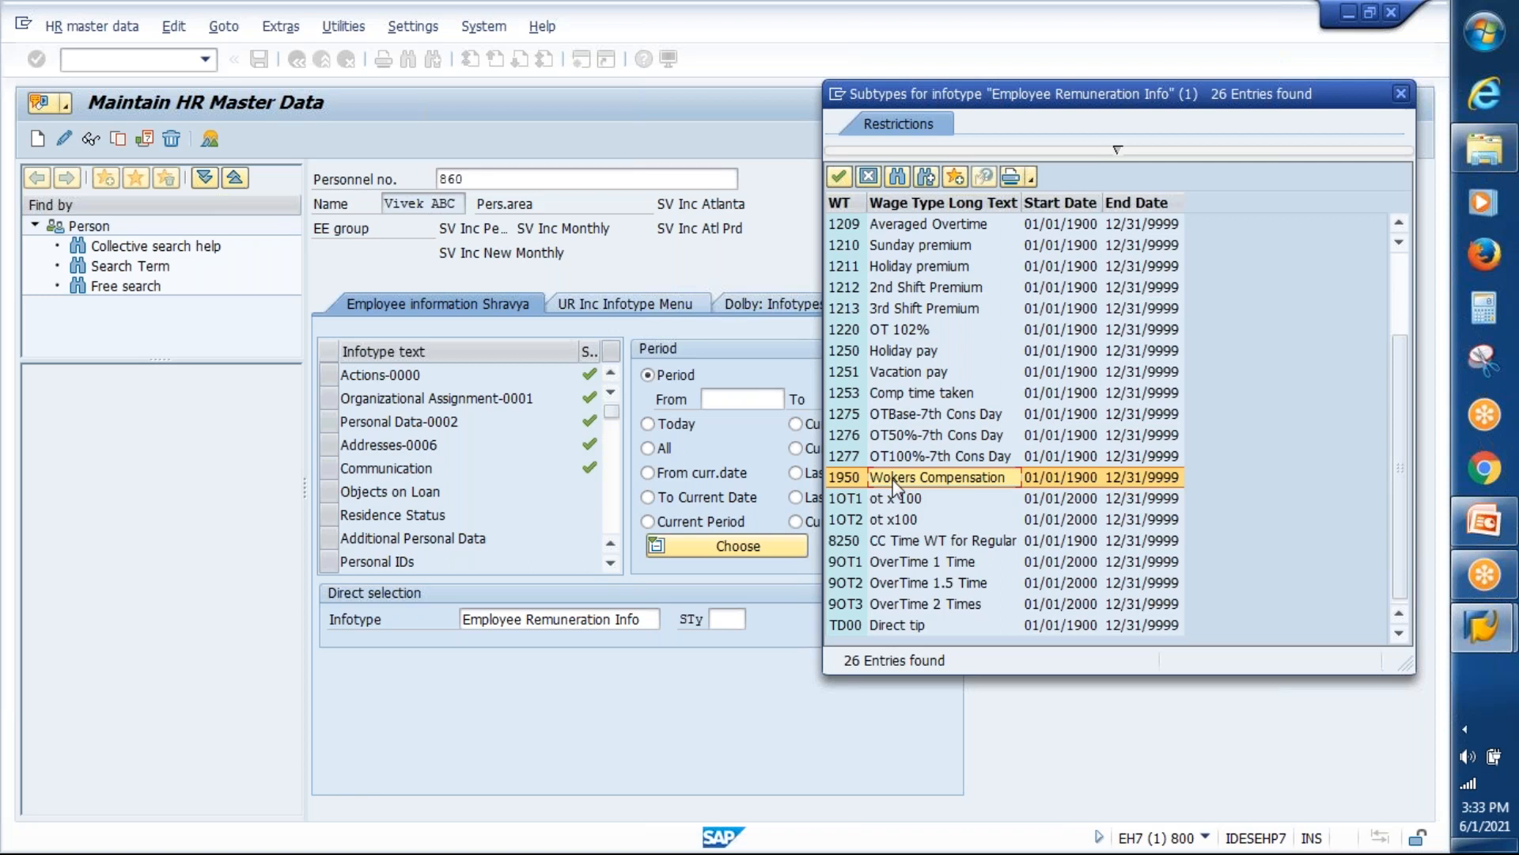
{"action": "left_click", "coordinate": [1400, 96]}
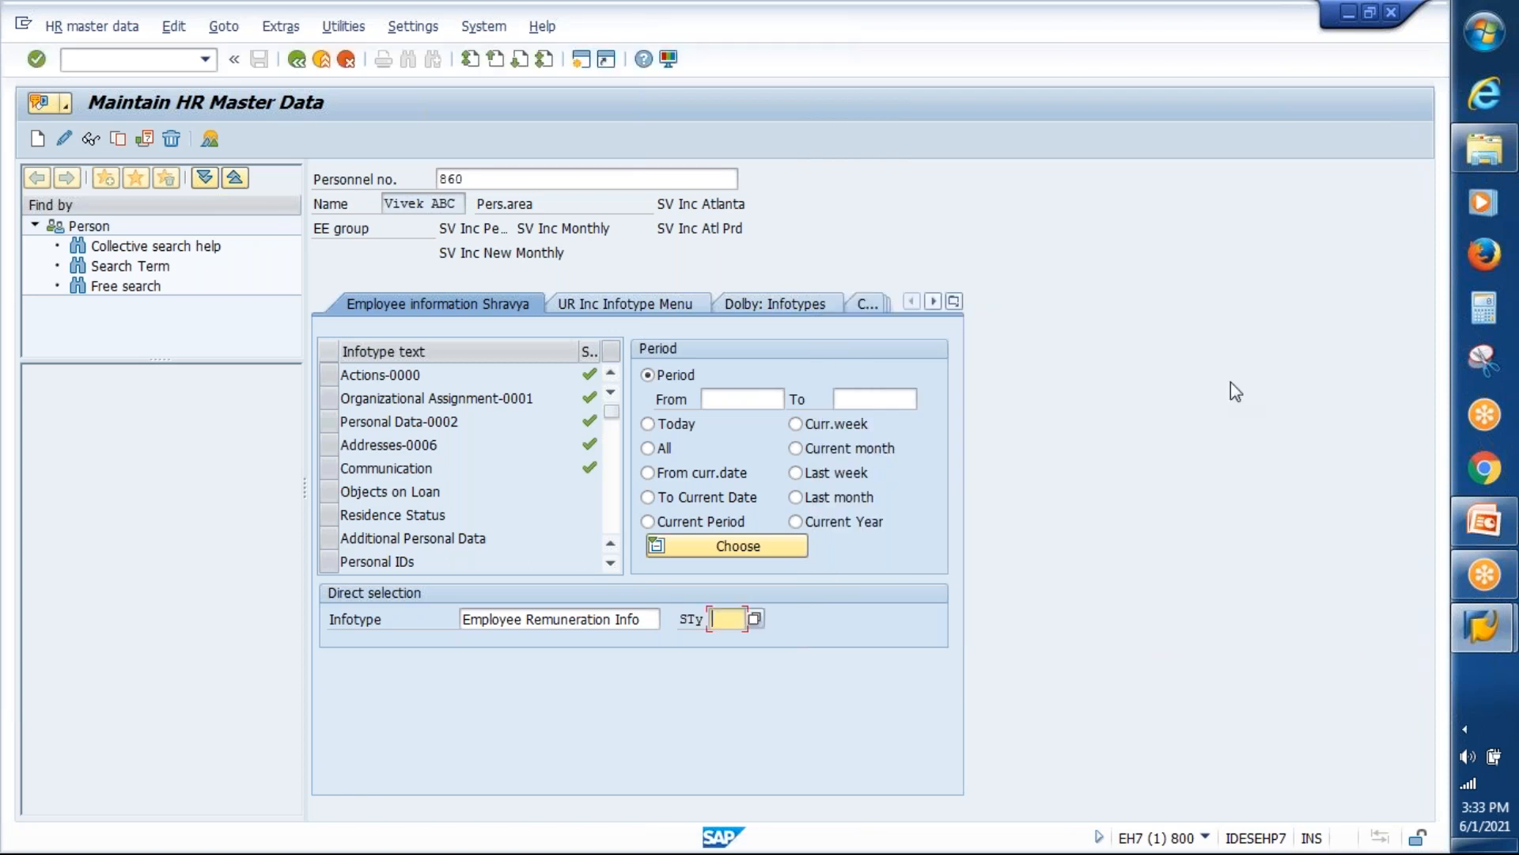
{"action": "left_click", "coordinate": [653, 623]}
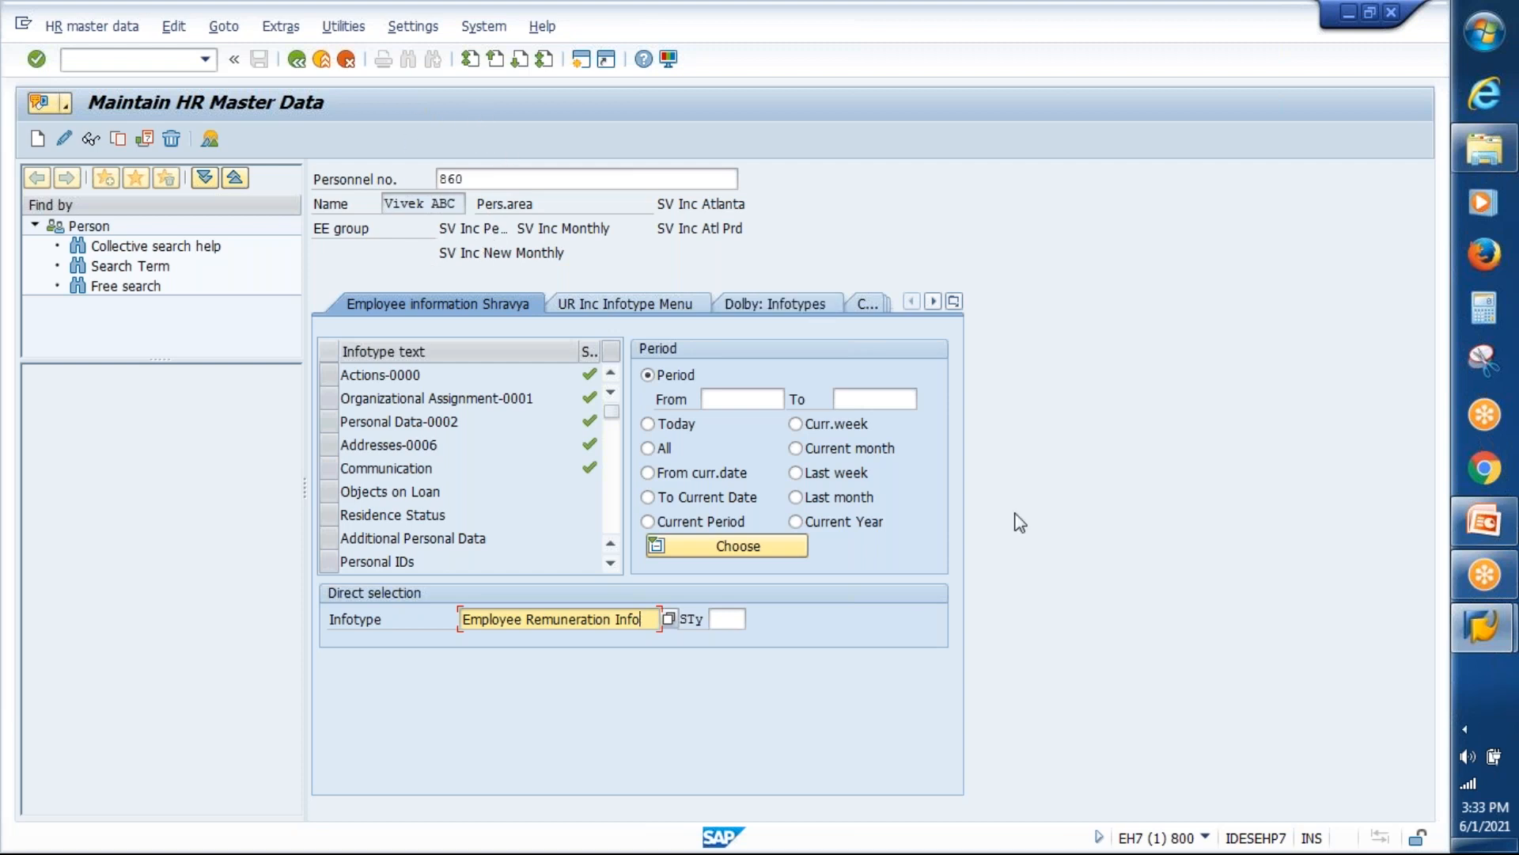
- Open a new SAP session, run transaction spro and display the SAP Reference IMG
{"action": "mouse_move", "coordinate": [1483, 625]}
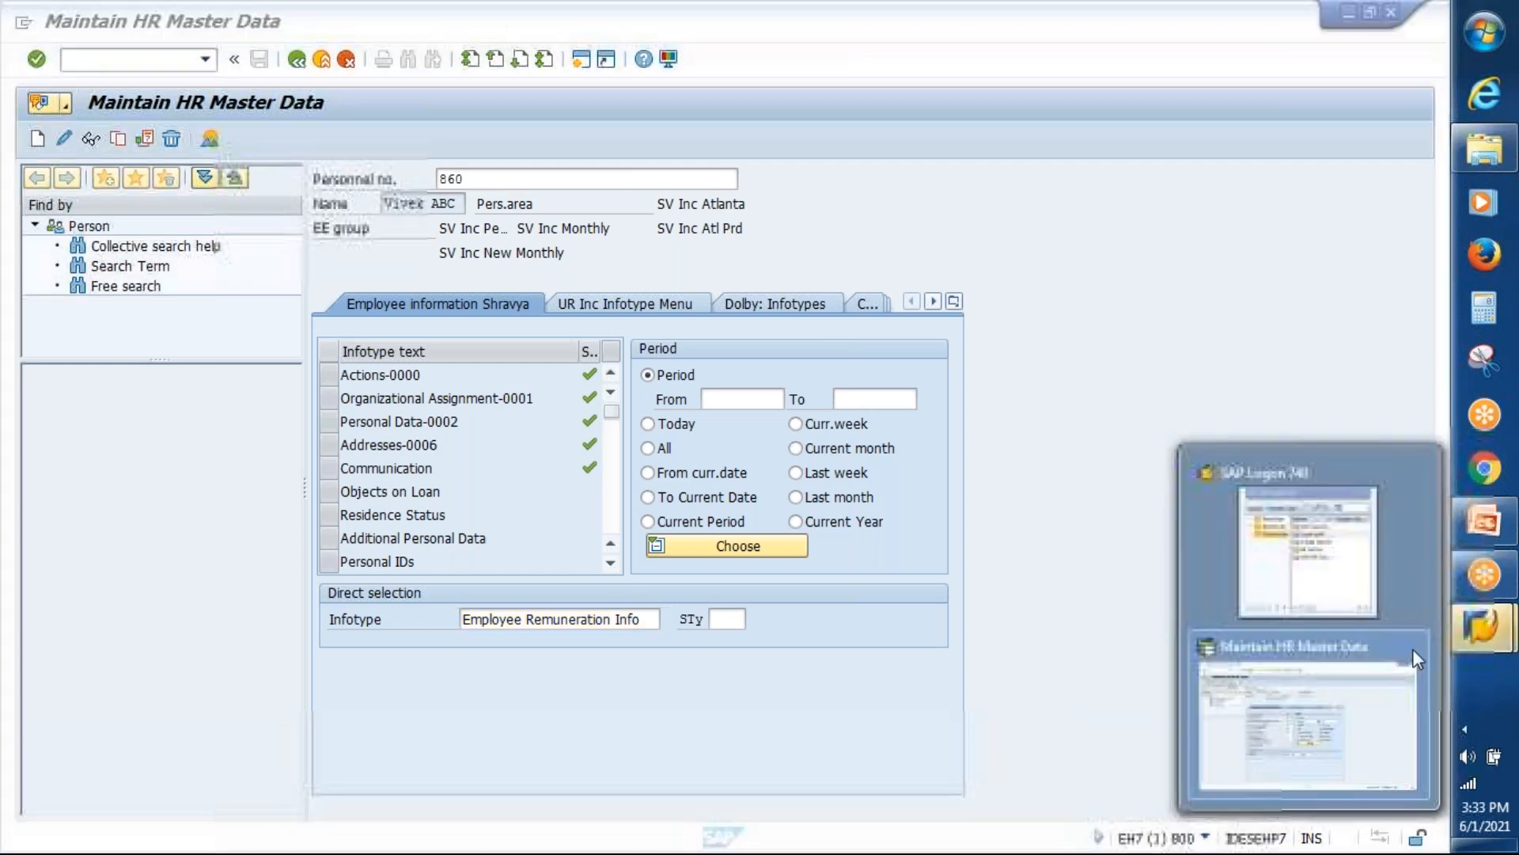
{"action": "left_click", "coordinate": [1328, 729]}
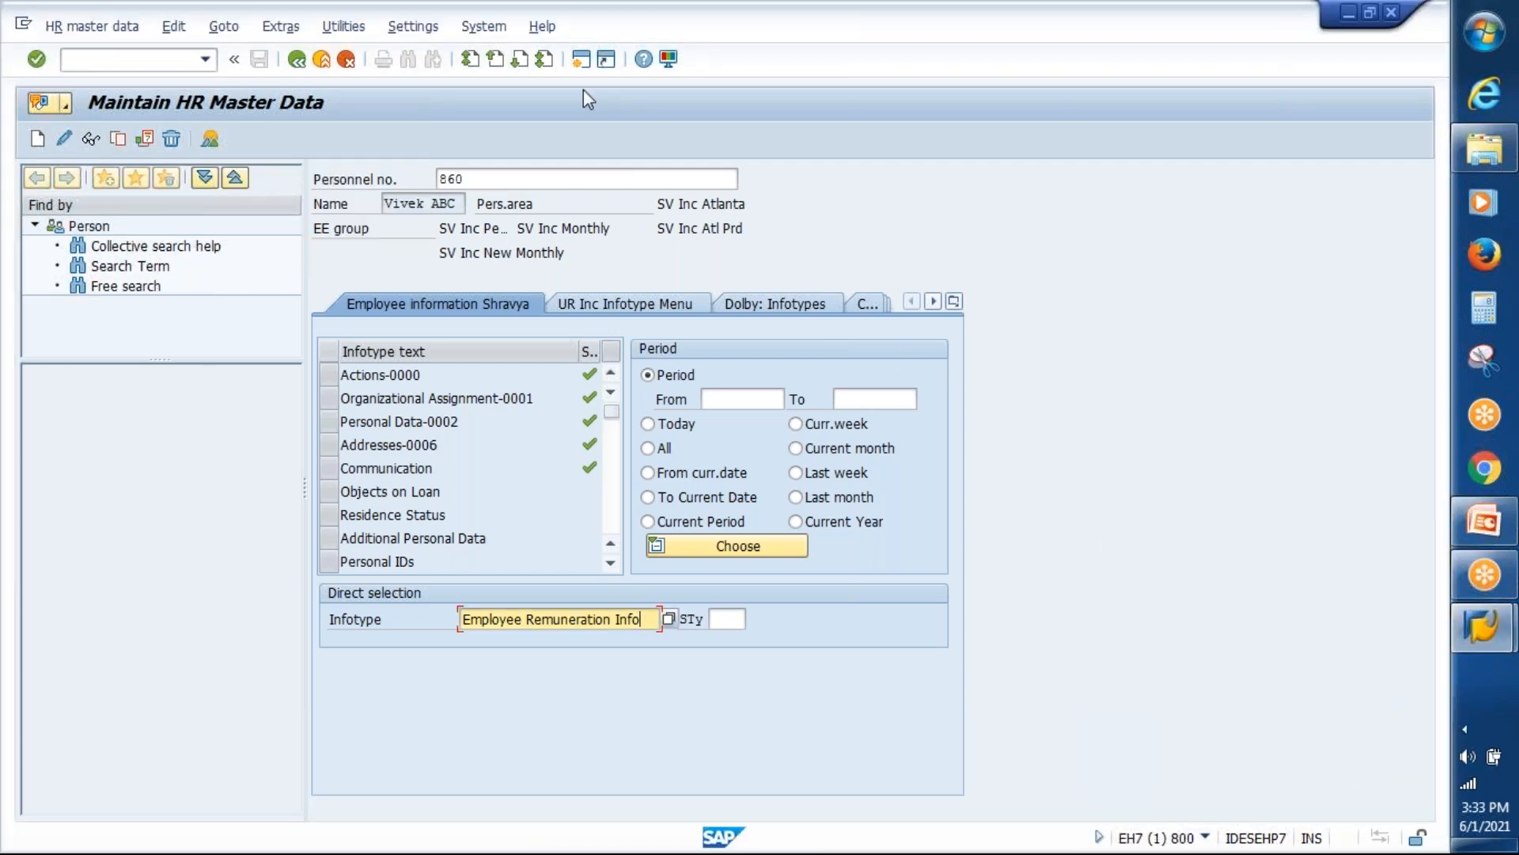
{"action": "left_click", "coordinate": [582, 62]}
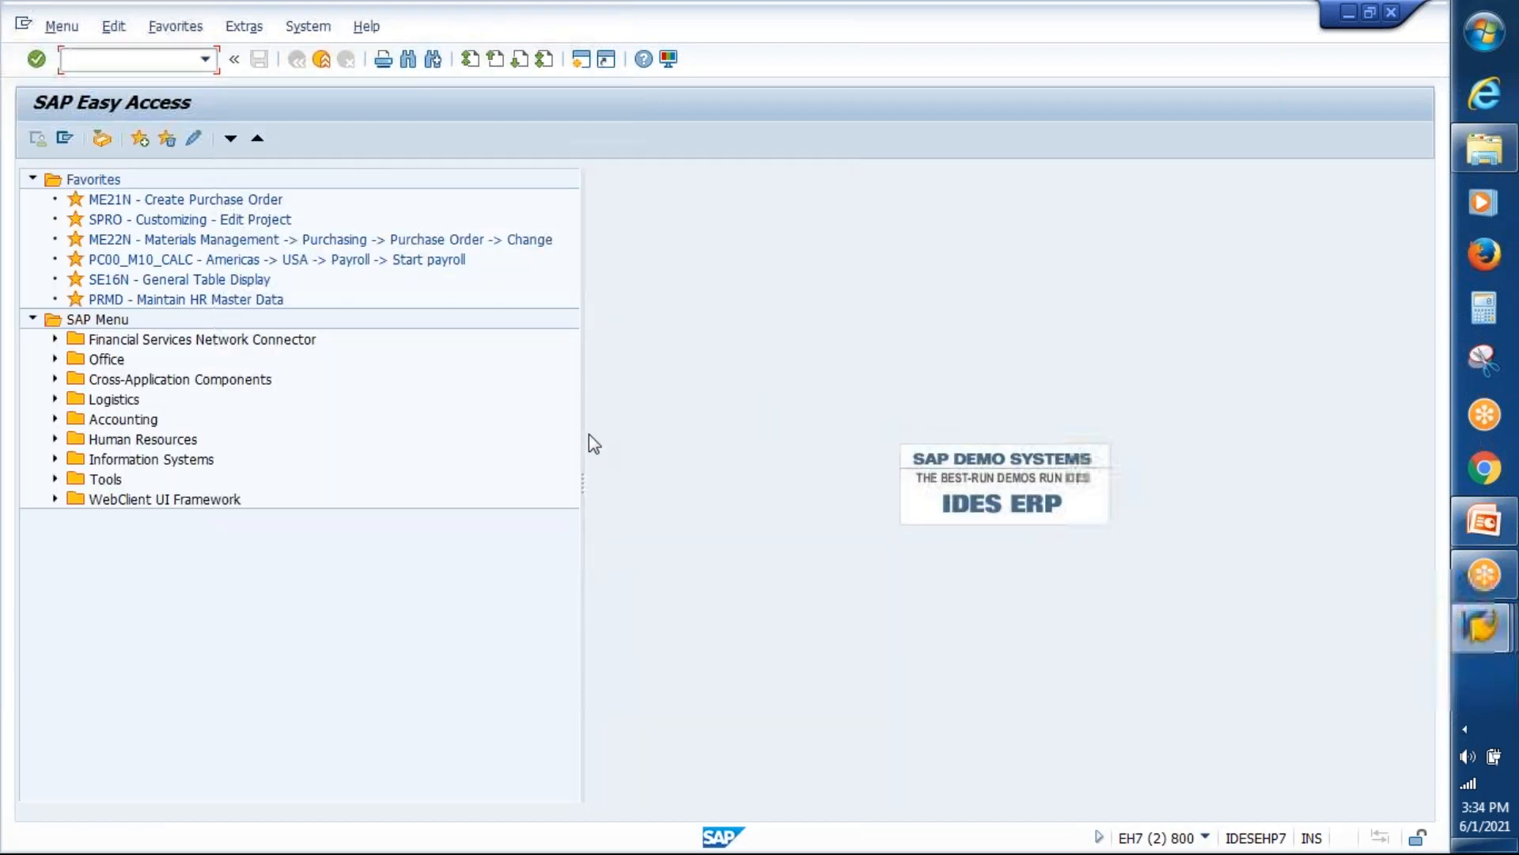
{"action": "type", "text": "spro"}
{"action": "key", "text": "Return"}
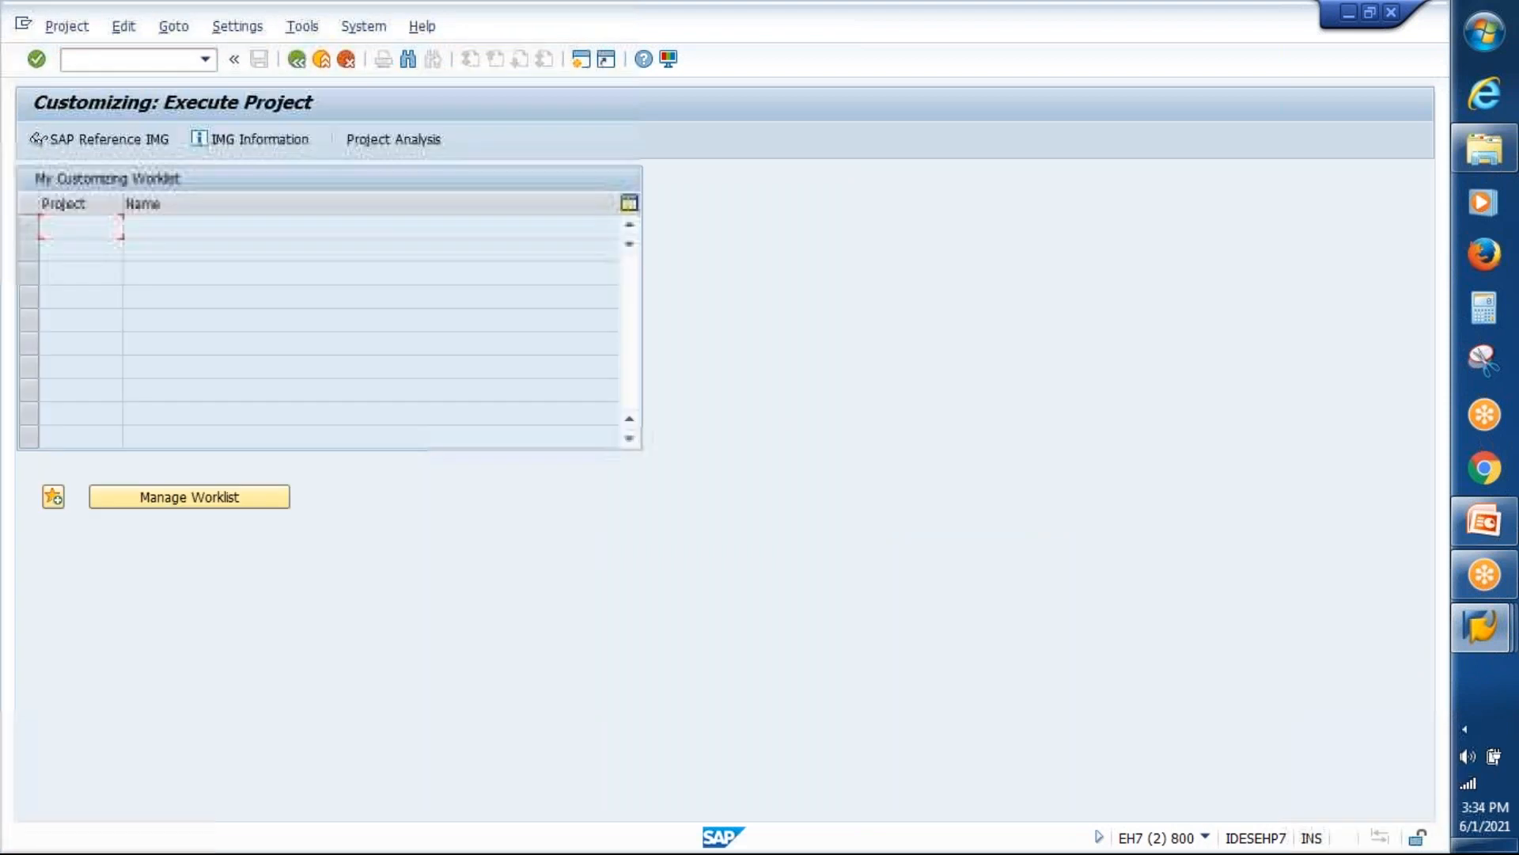
{"action": "left_click", "coordinate": [132, 141]}
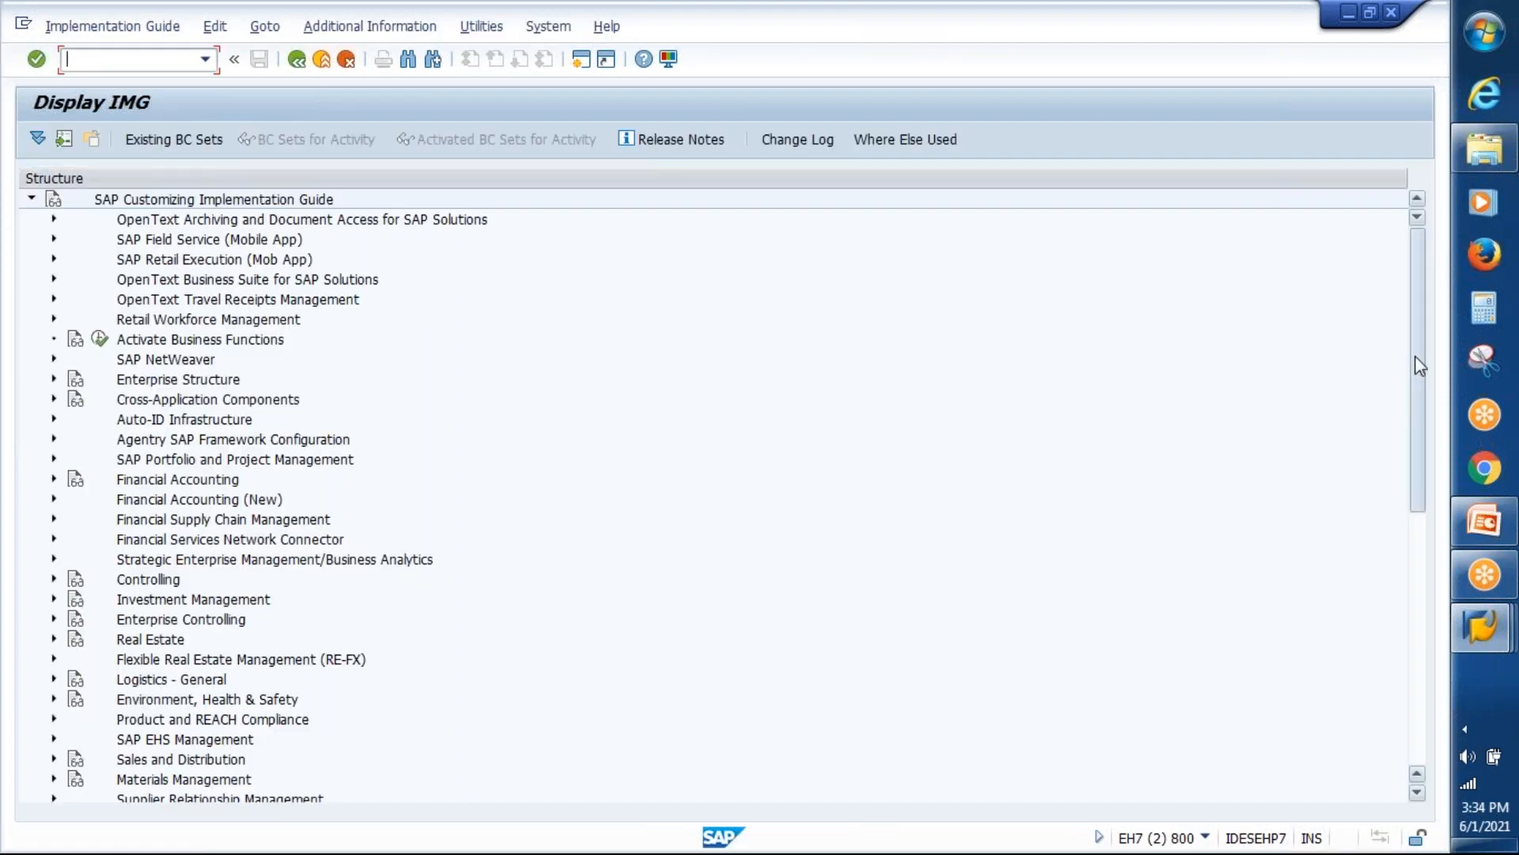
- Expand the IMG down to the Wage Types activities for Employee Remuneration Information, under Personnel Administration's Payroll Data
{"action": "left_click_drag", "start_coordinate": [1415, 355], "coordinate": [1409, 682]}
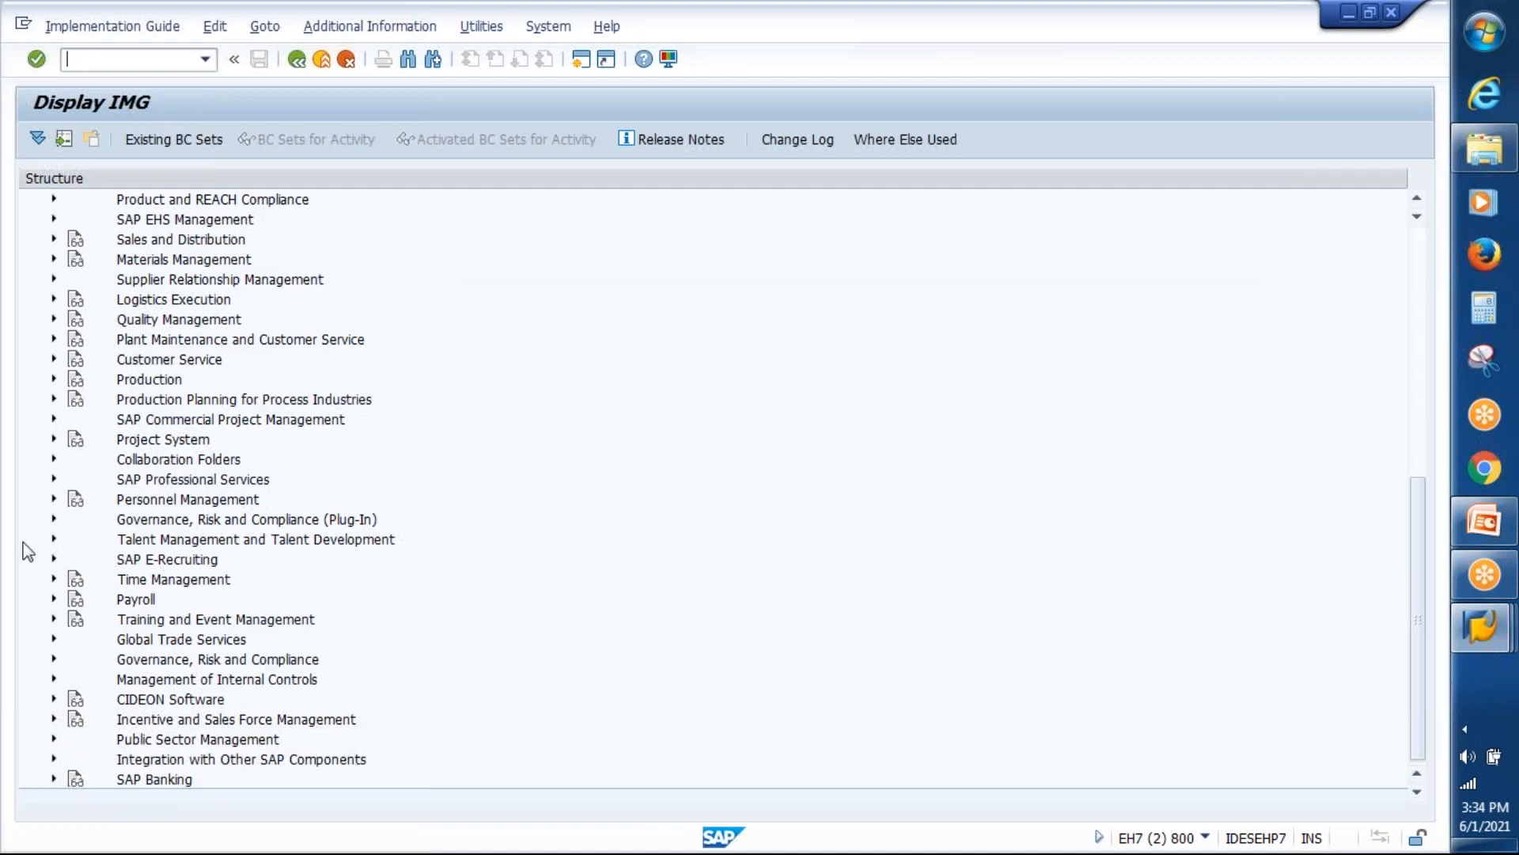
{"action": "left_click", "coordinate": [52, 498]}
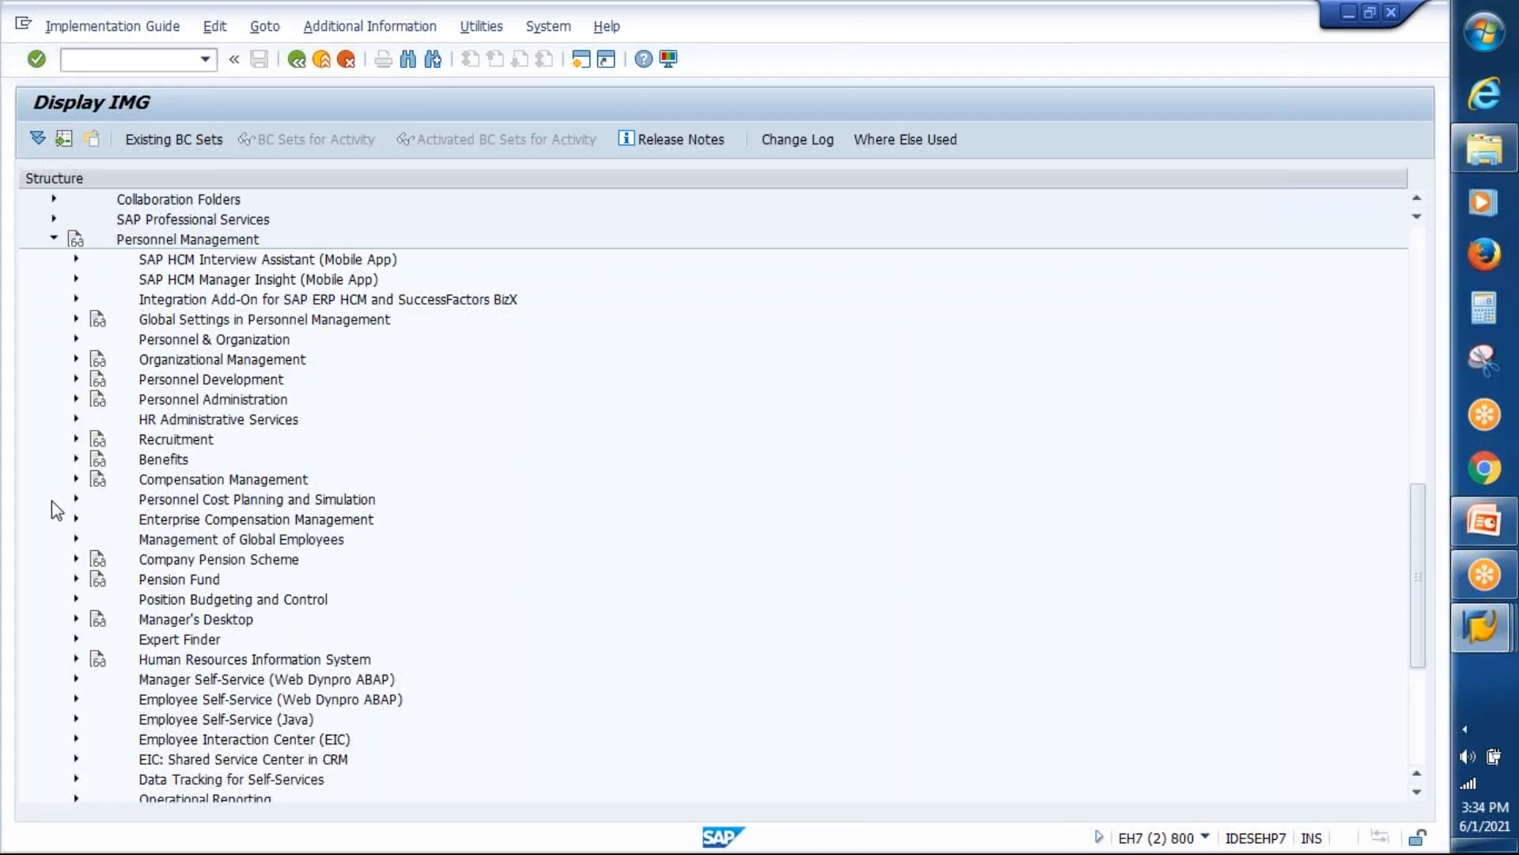
{"action": "left_click", "coordinate": [75, 399]}
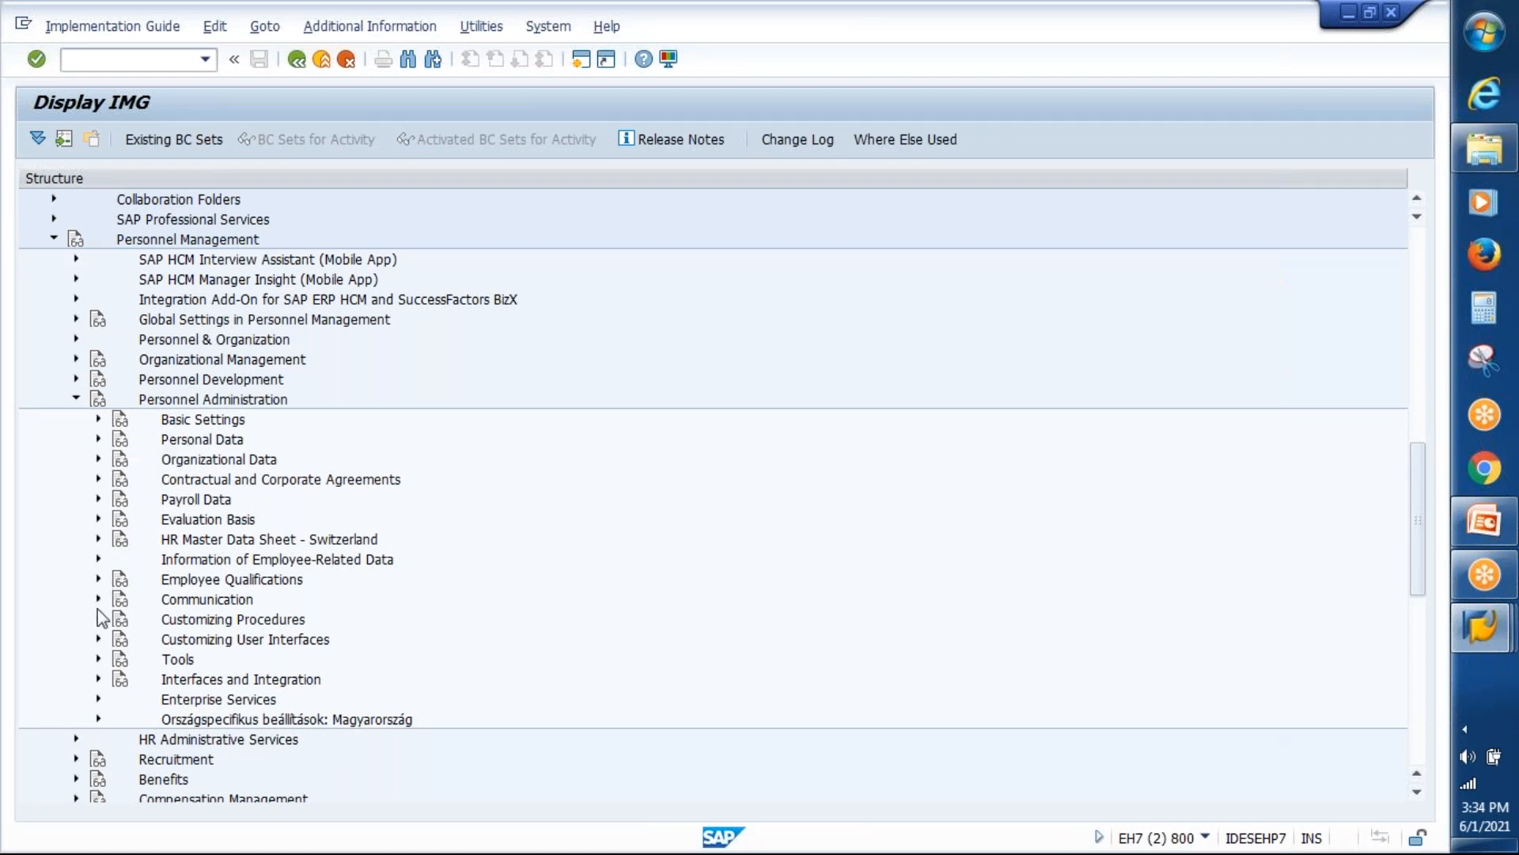
{"action": "left_click", "coordinate": [98, 500]}
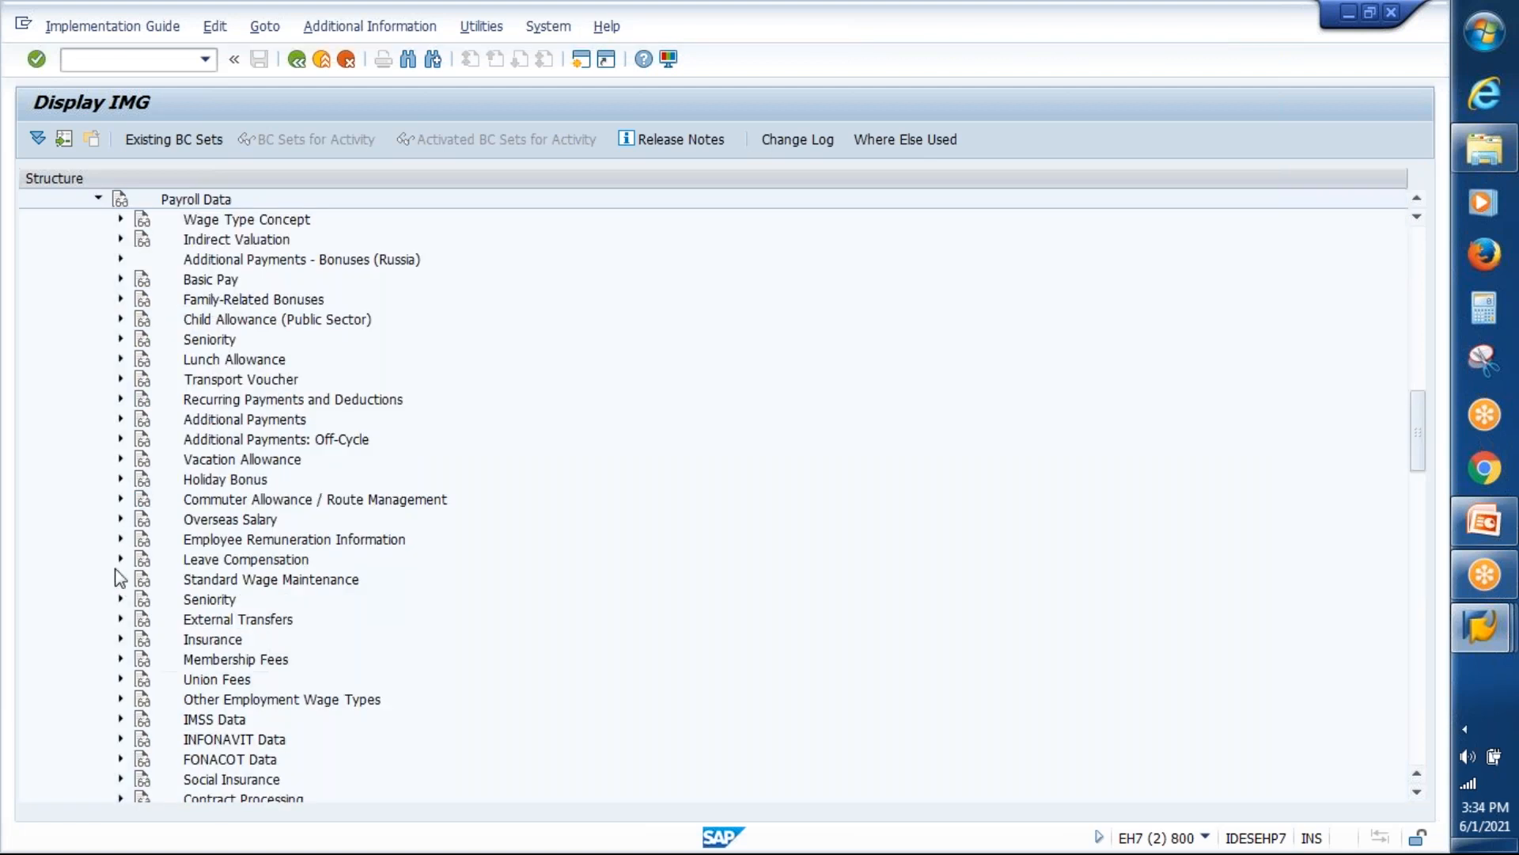
{"action": "left_click", "coordinate": [121, 539]}
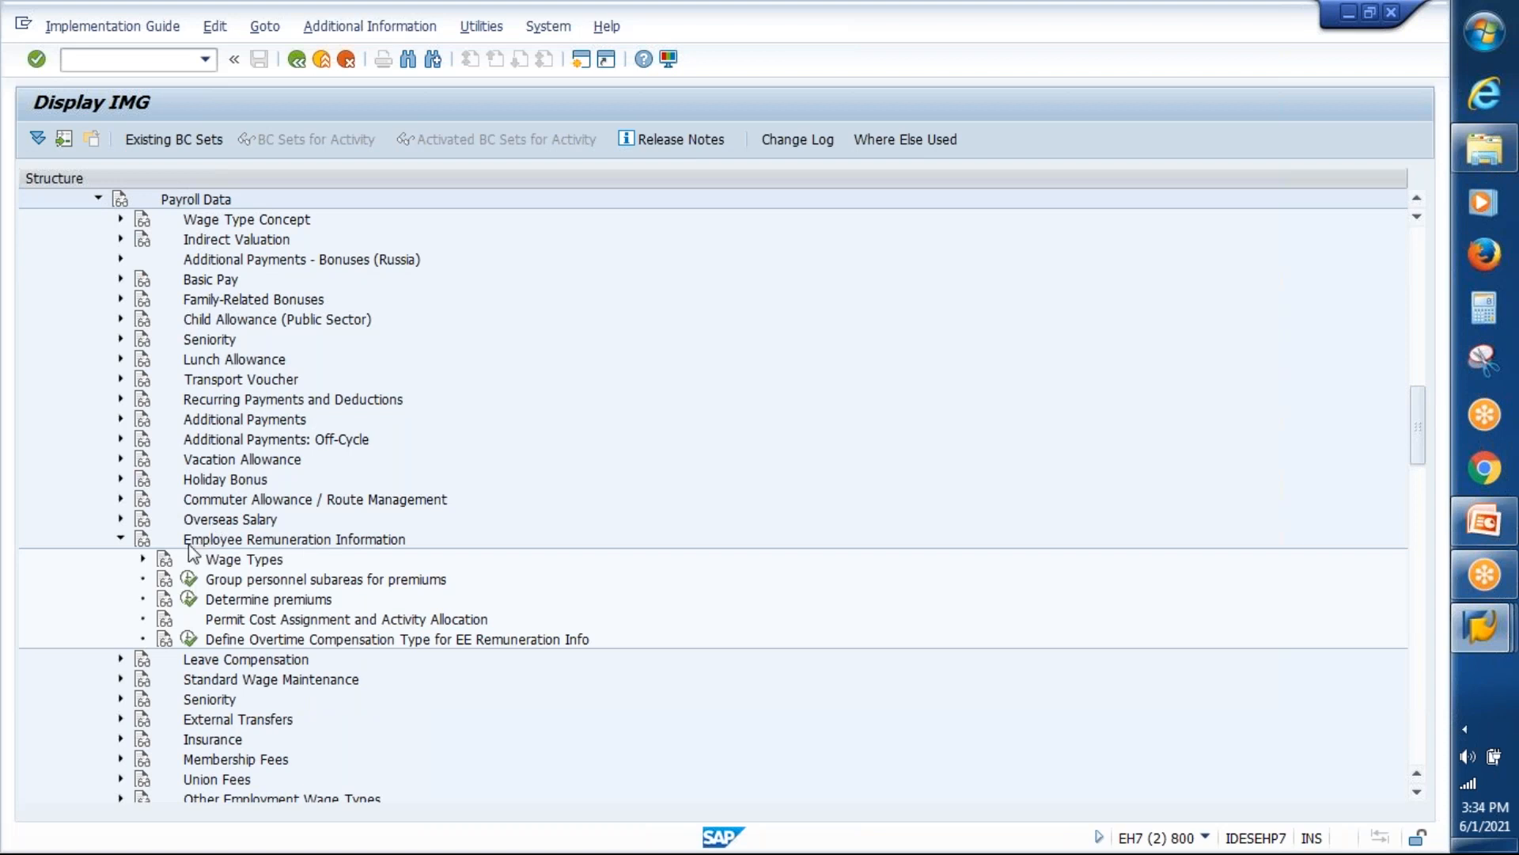
{"action": "left_click", "coordinate": [144, 559]}
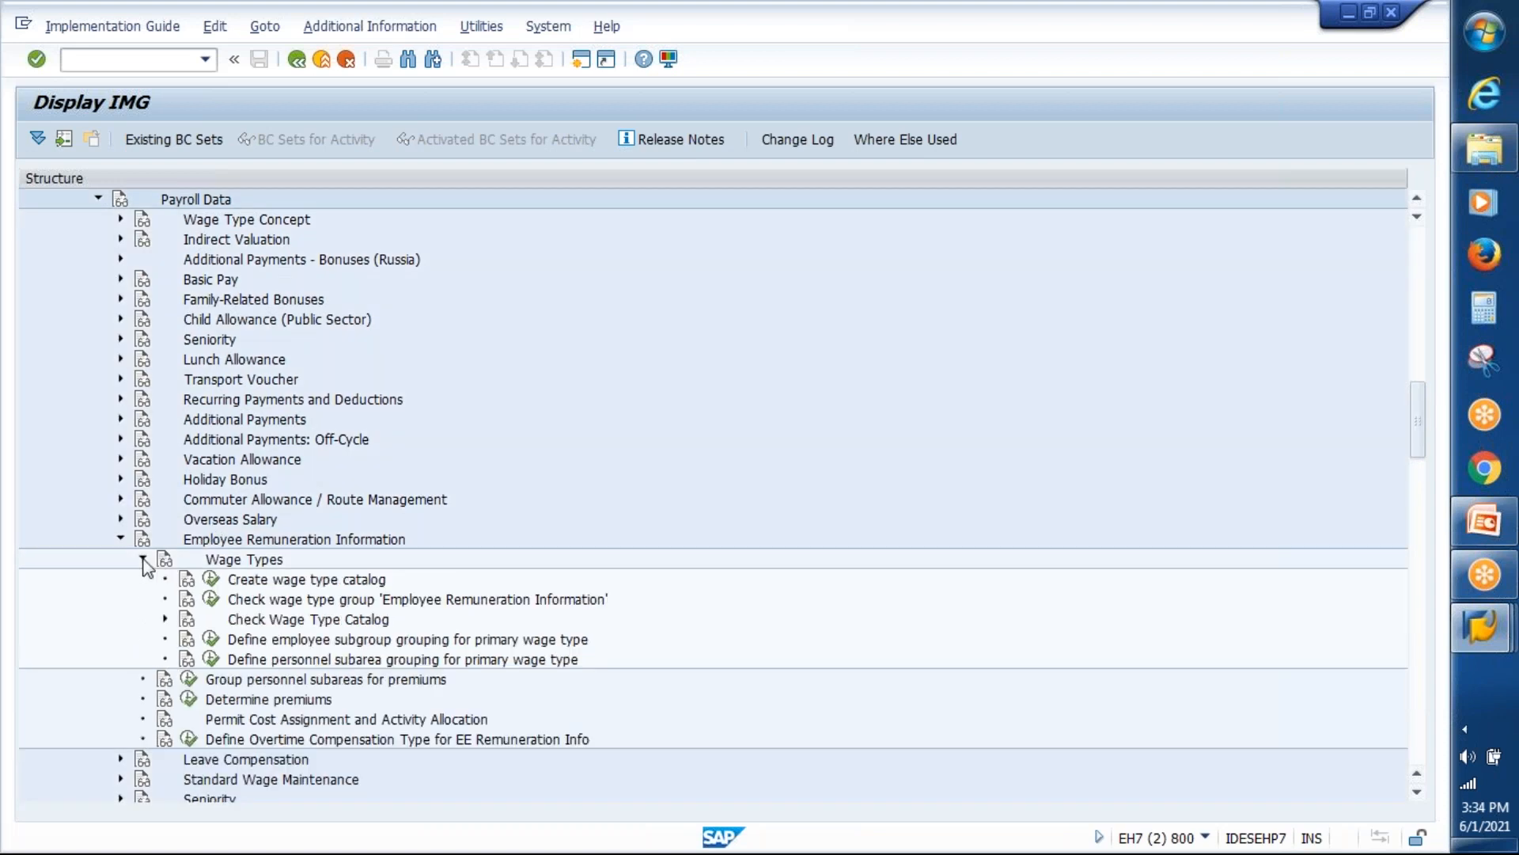
- Run Create wage type catalog with the Copy method, check the country grouping on the Copy Wage Types screen, and return to the IMG
{"action": "left_click", "coordinate": [209, 582]}
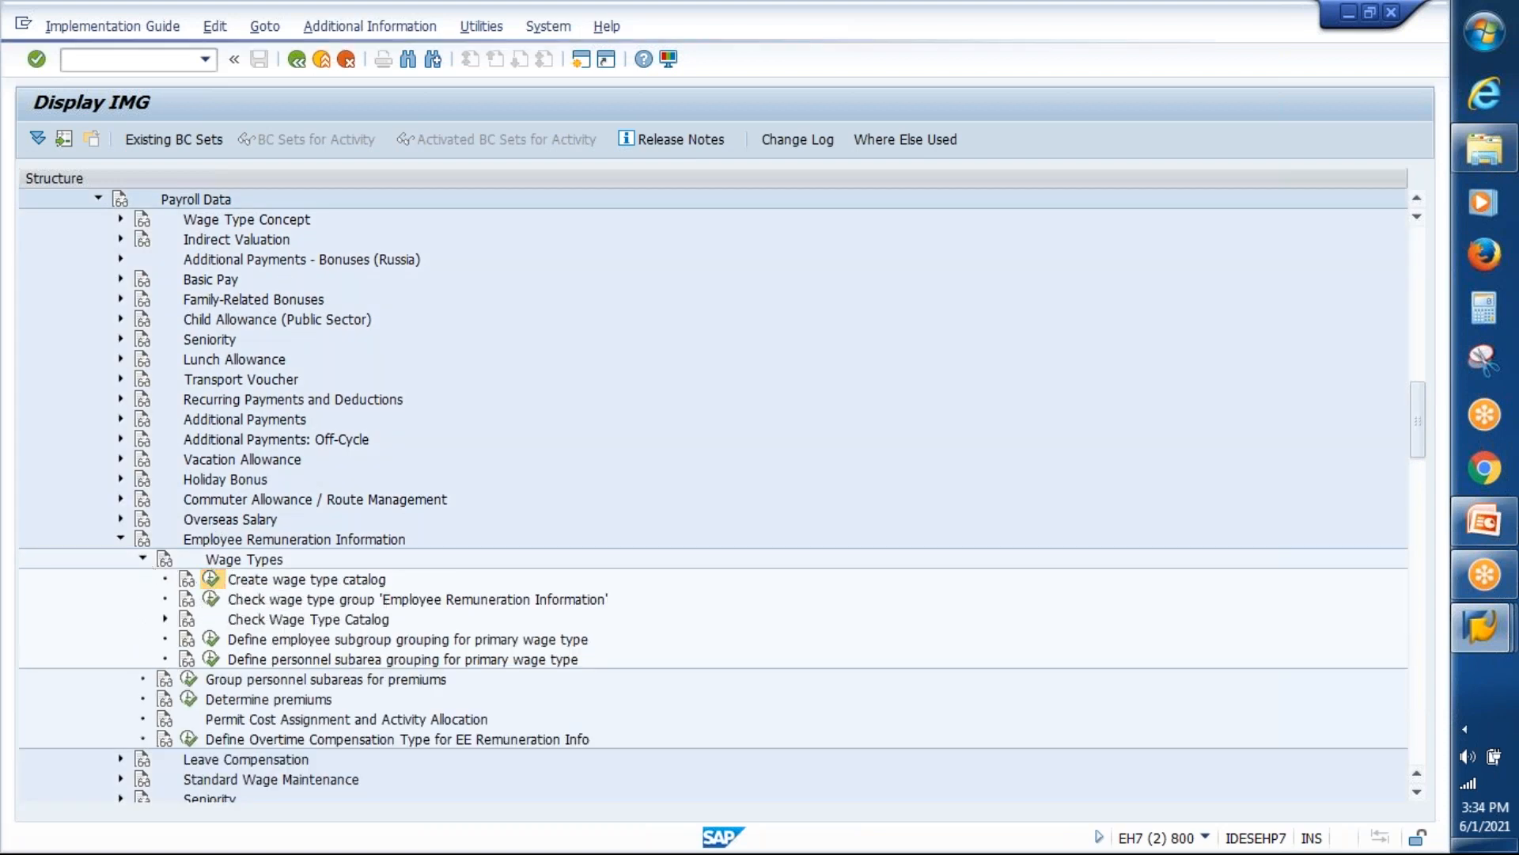
{"action": "left_click", "coordinate": [515, 645]}
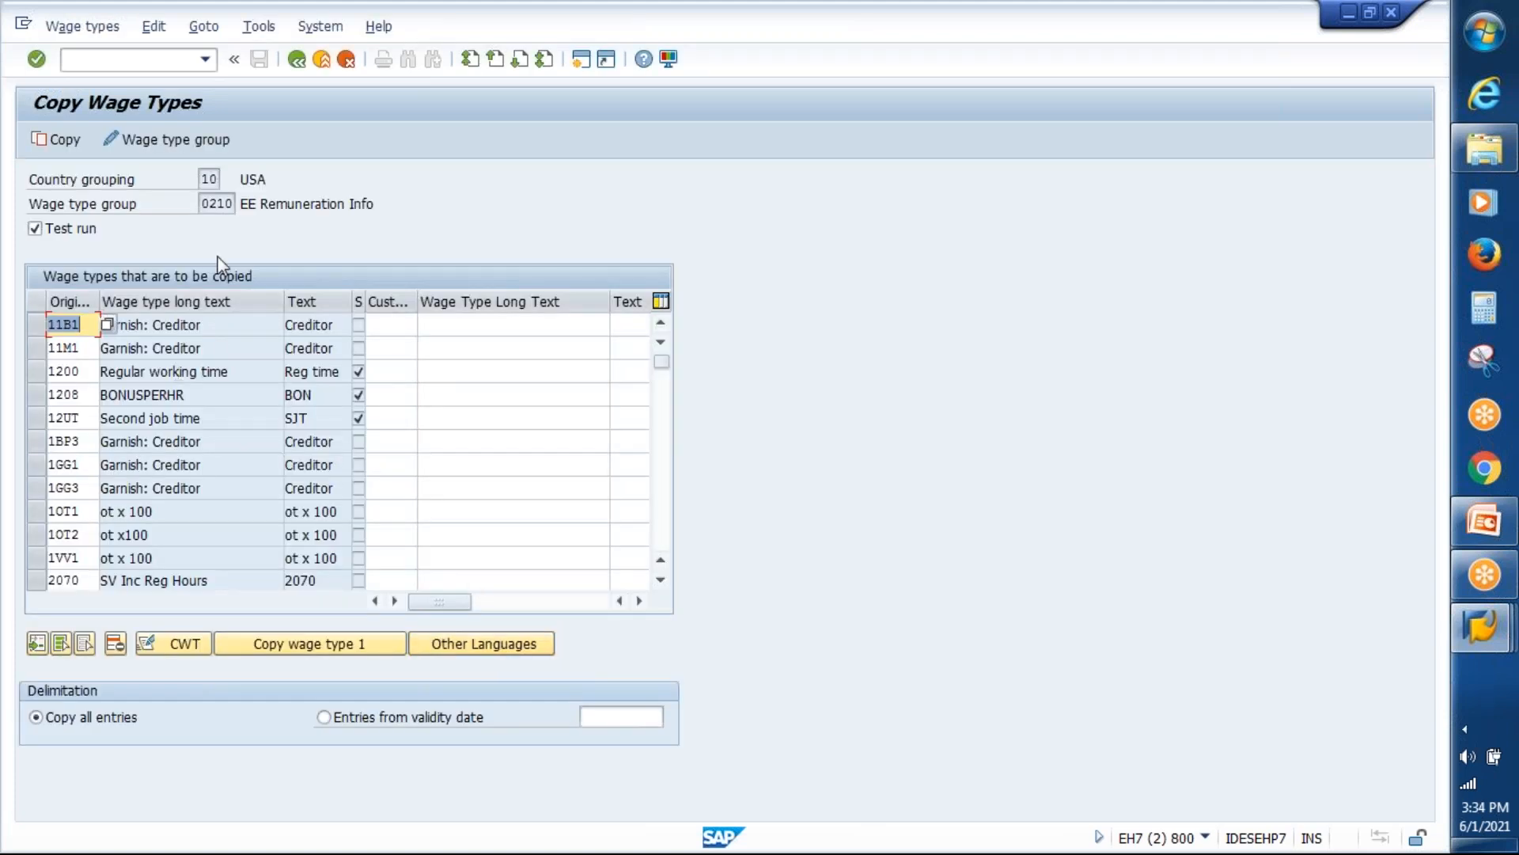
{"action": "left_click", "coordinate": [299, 60]}
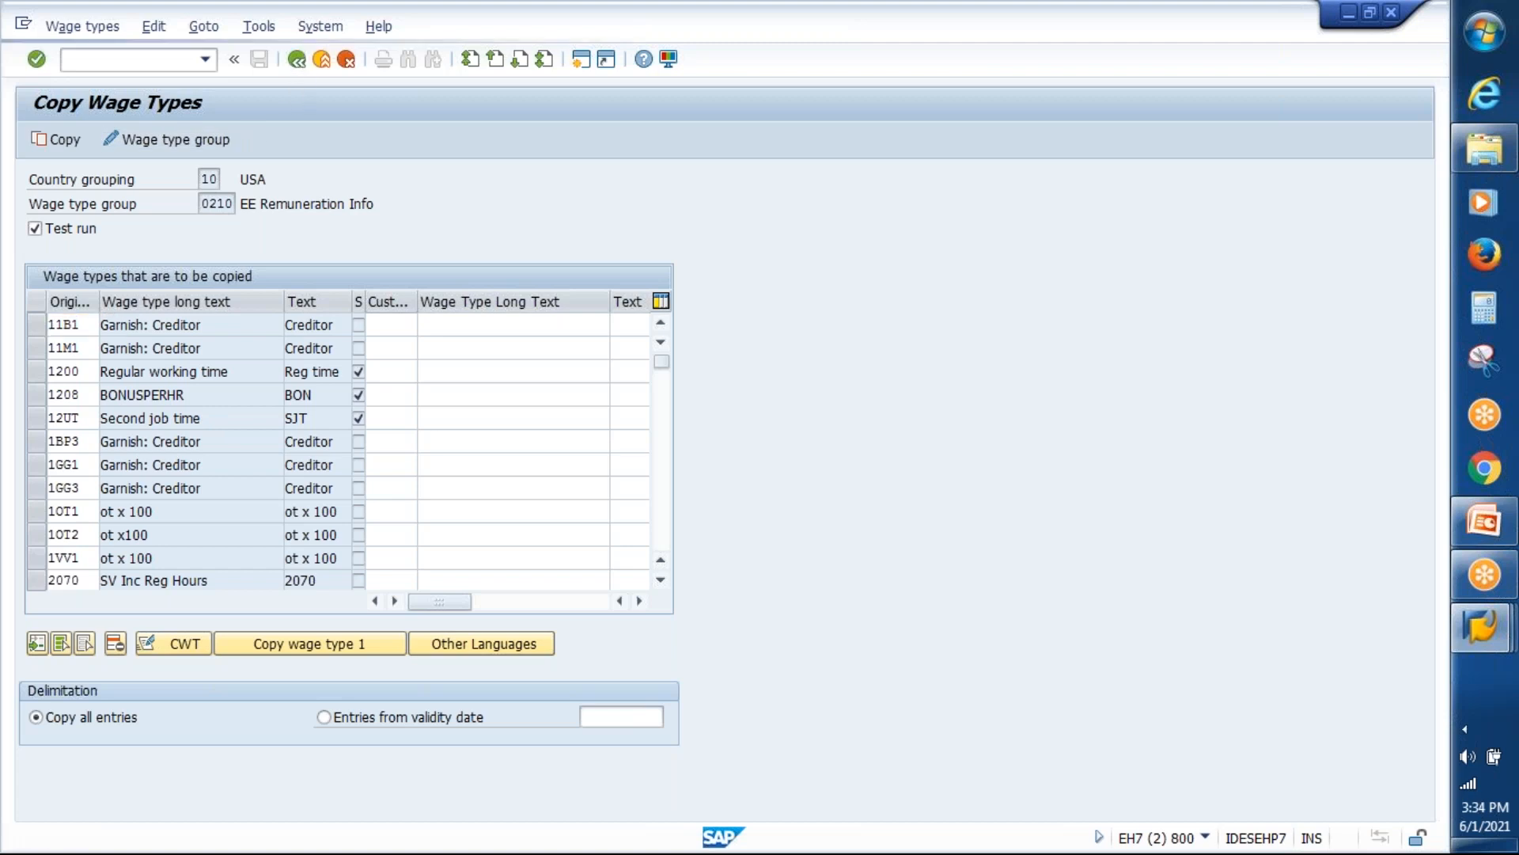
{"action": "left_click", "coordinate": [554, 654]}
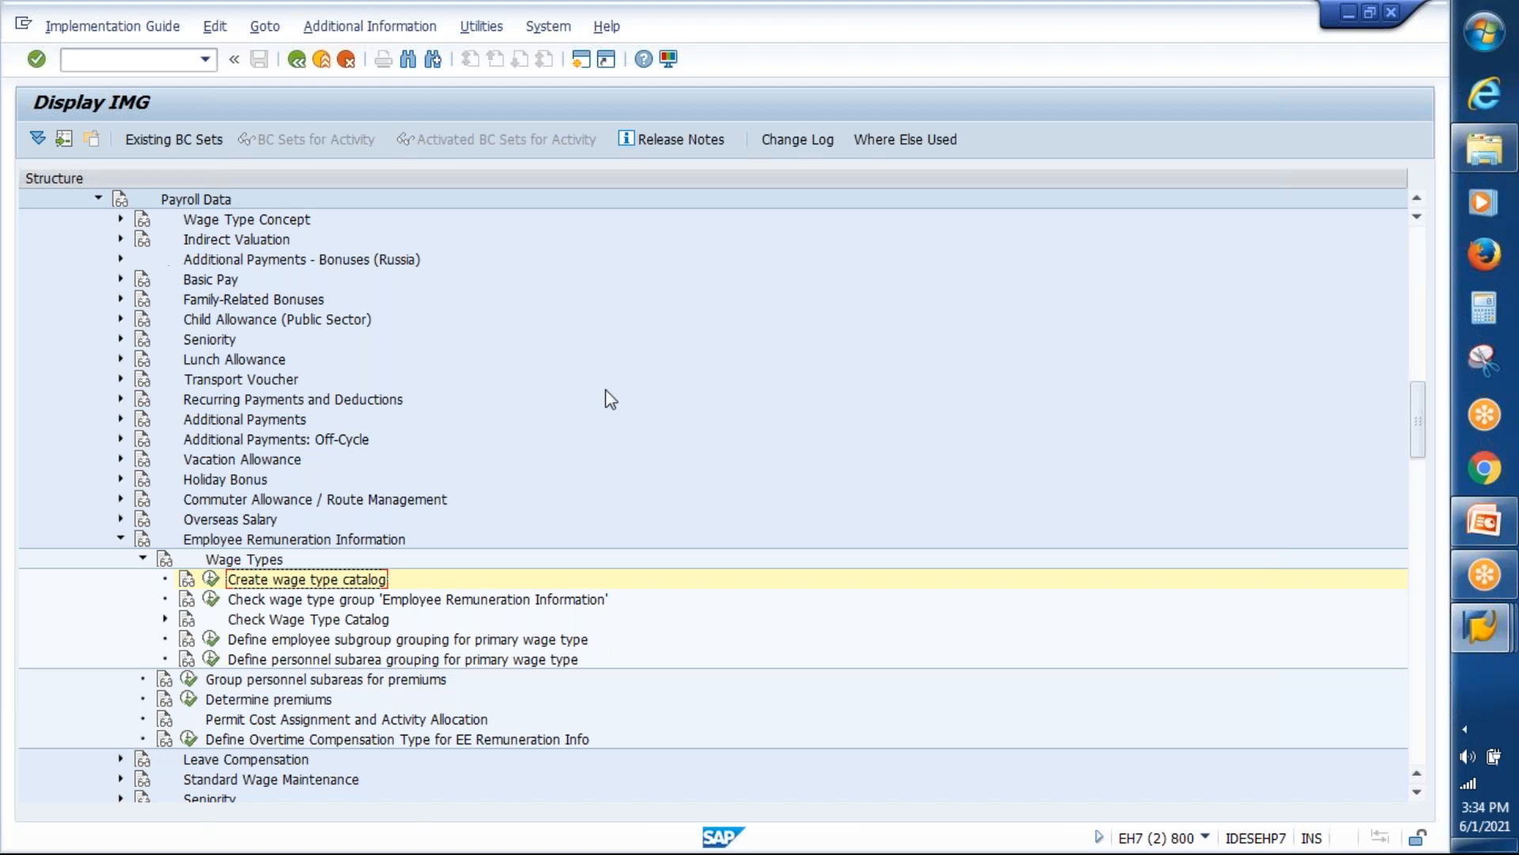
- Set the country grouping work area to 13 (Australia) through Define employee attributes under Organizational Assignment, and return to the IMG
{"action": "left_click_drag", "start_coordinate": [1418, 441], "coordinate": [1412, 393]}
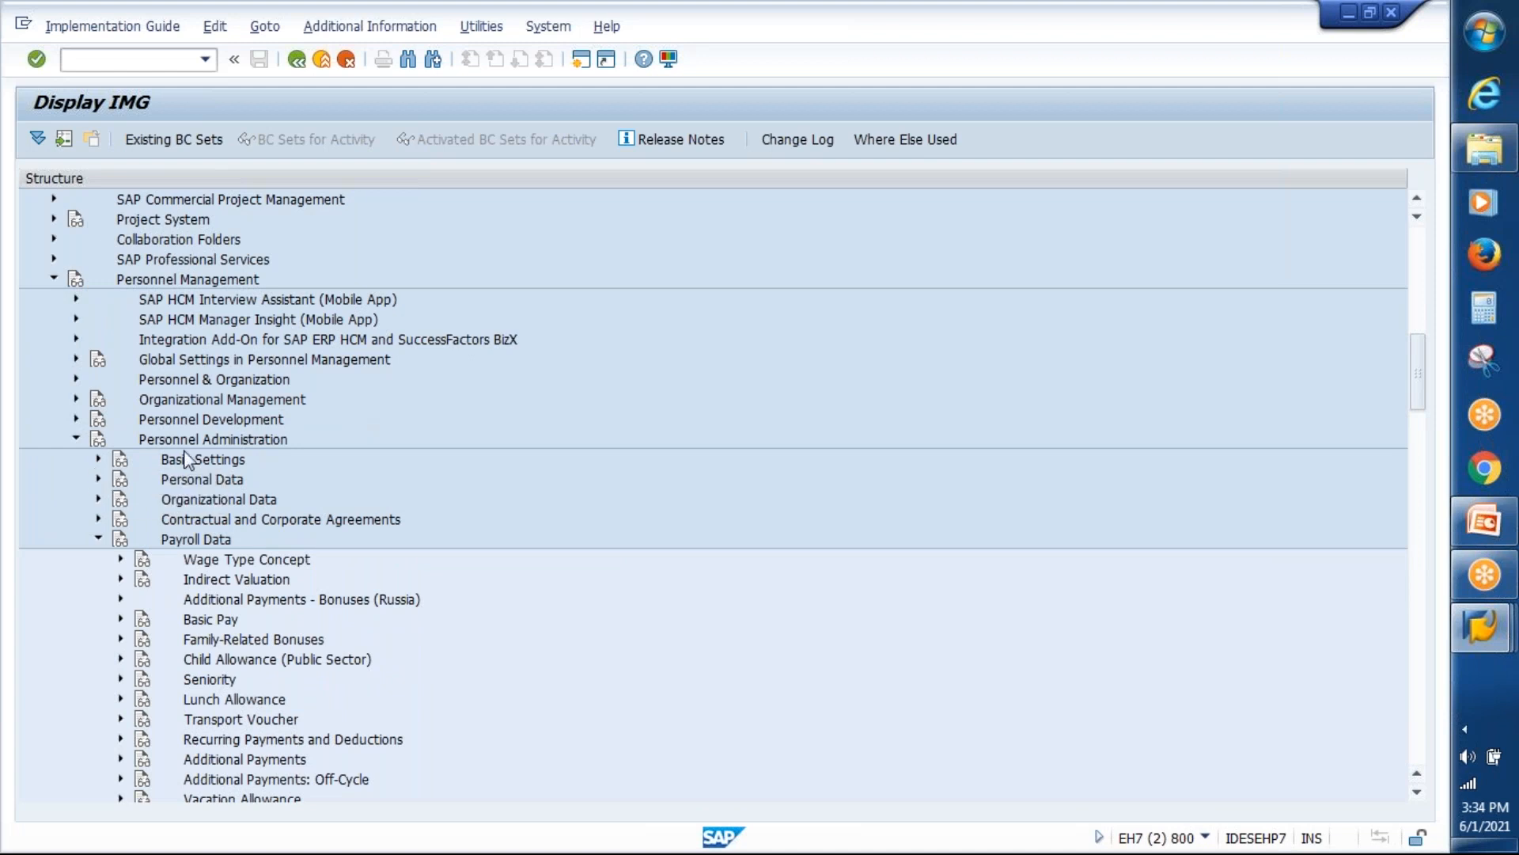
{"action": "left_click", "coordinate": [99, 498]}
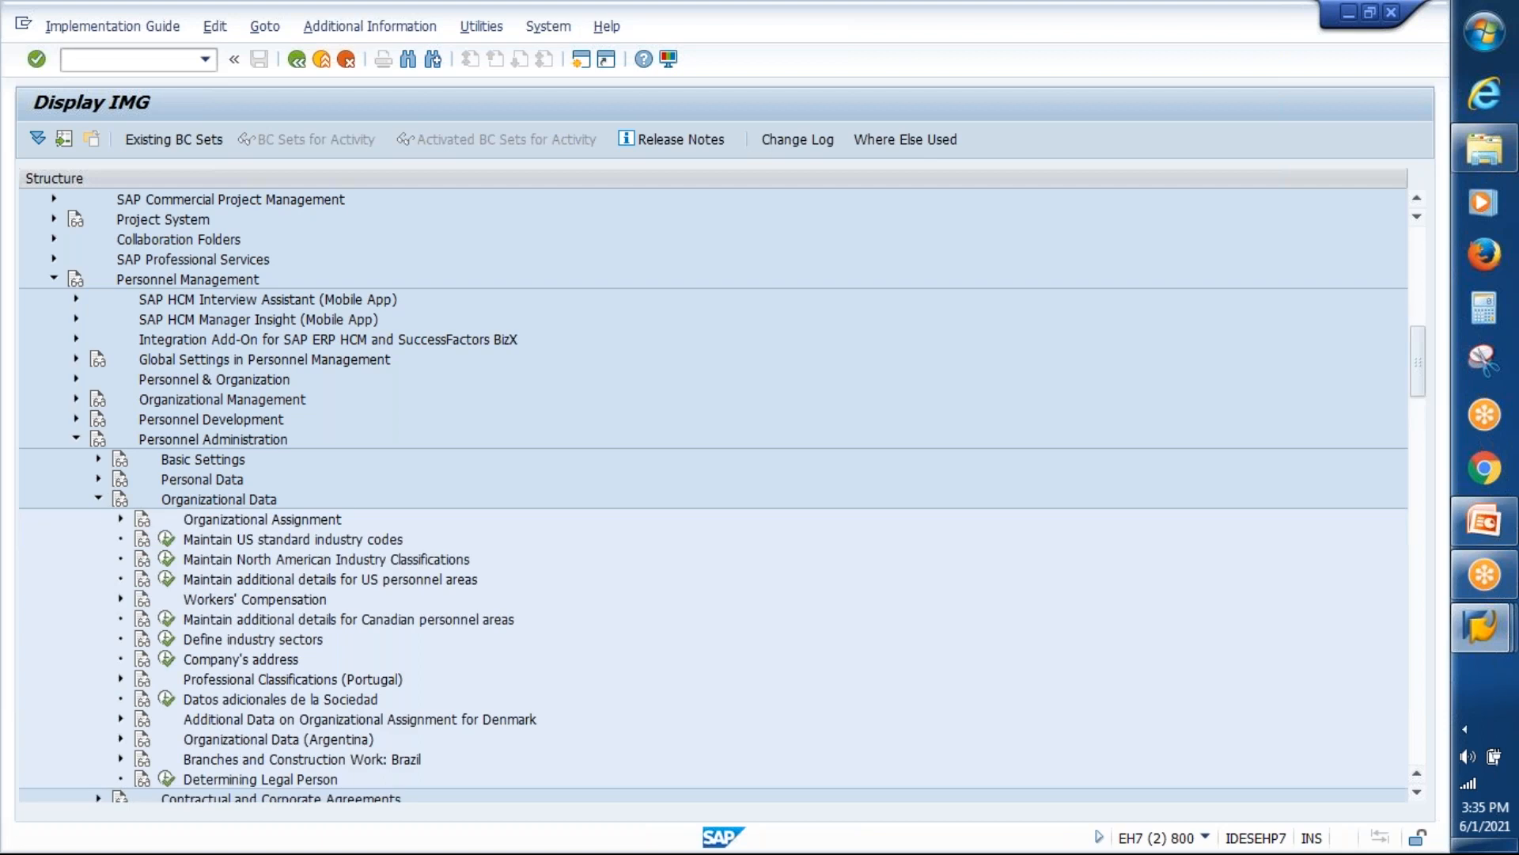
{"action": "left_click", "coordinate": [120, 519]}
{"action": "left_click", "coordinate": [188, 499]}
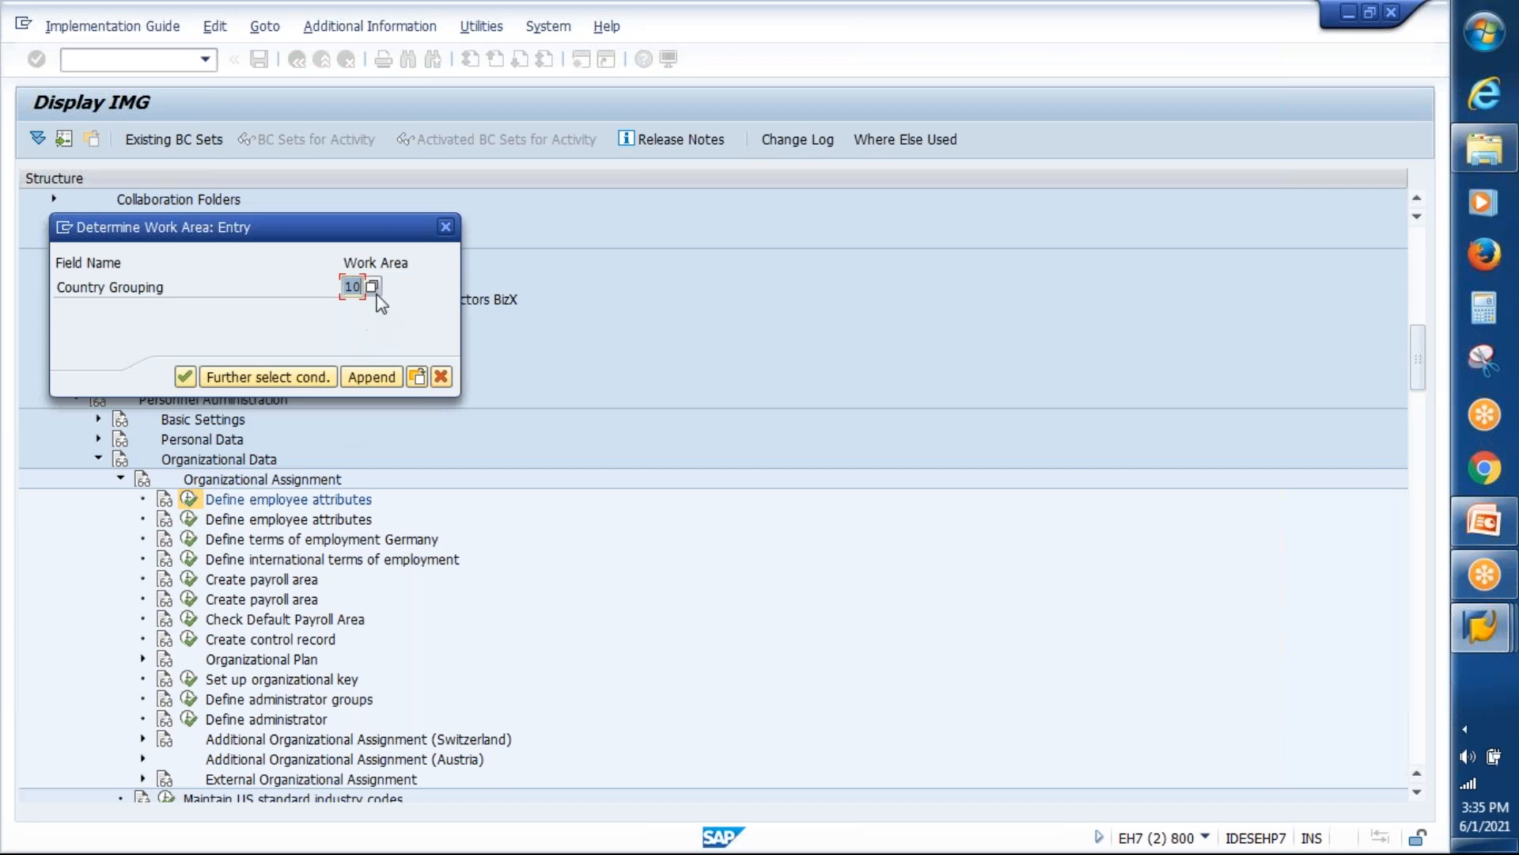
{"action": "key", "text": "F4"}
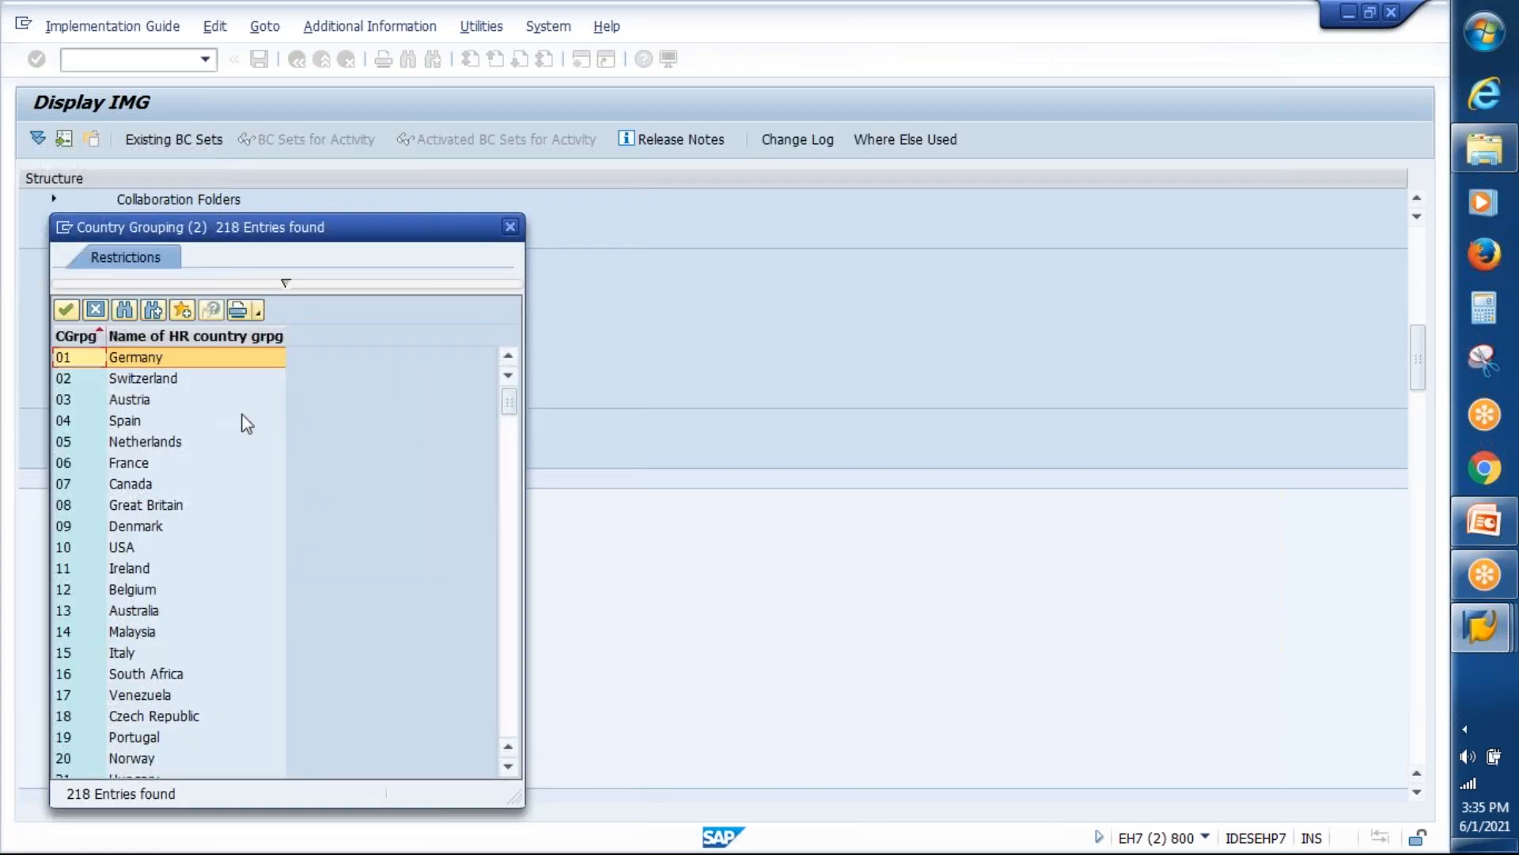
{"action": "double_click", "coordinate": [141, 614]}
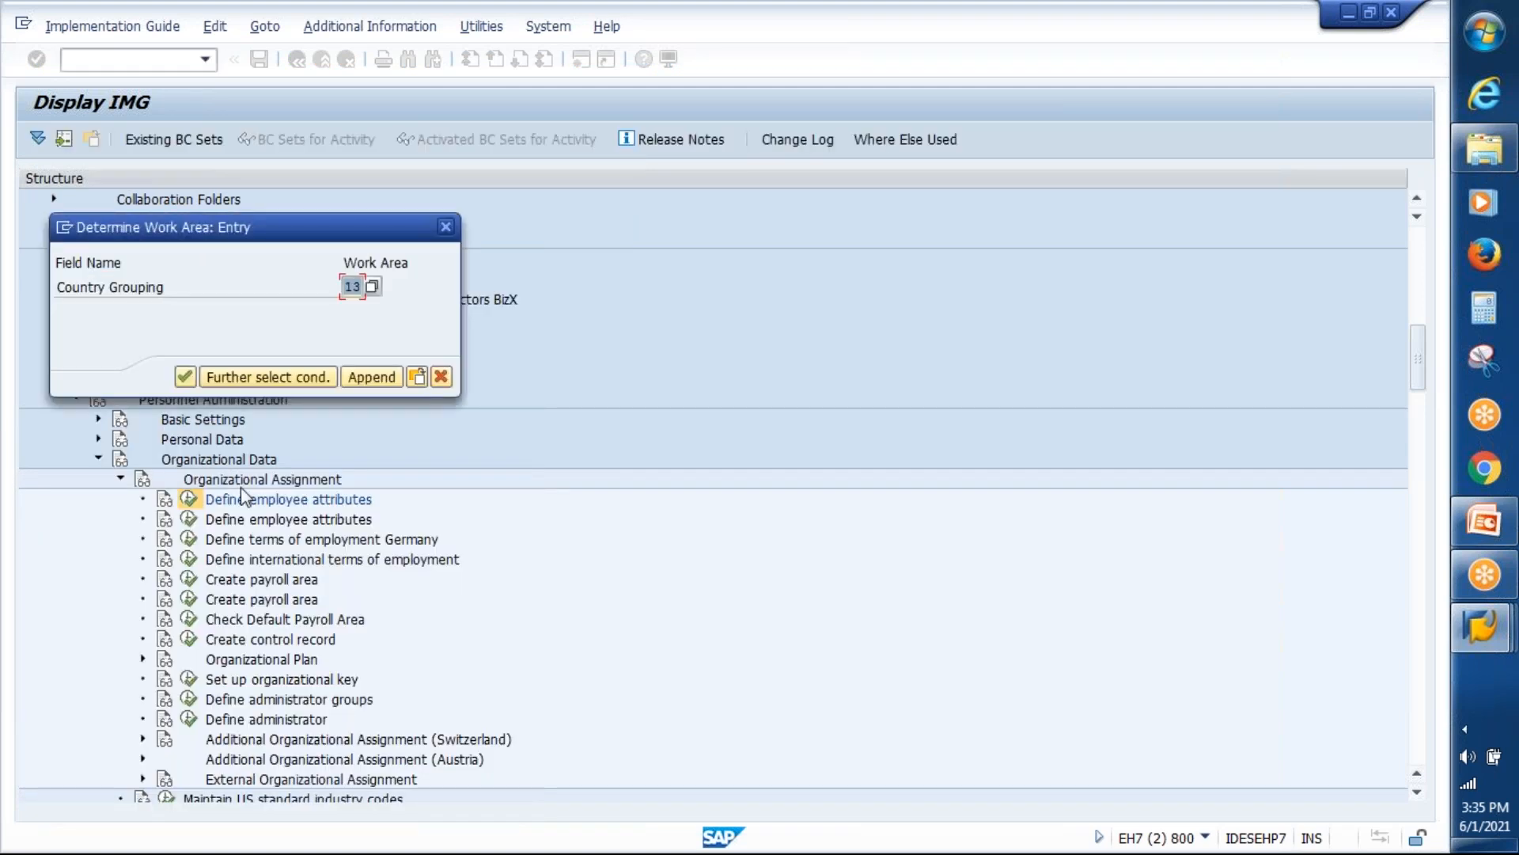
{"action": "left_click", "coordinate": [187, 378]}
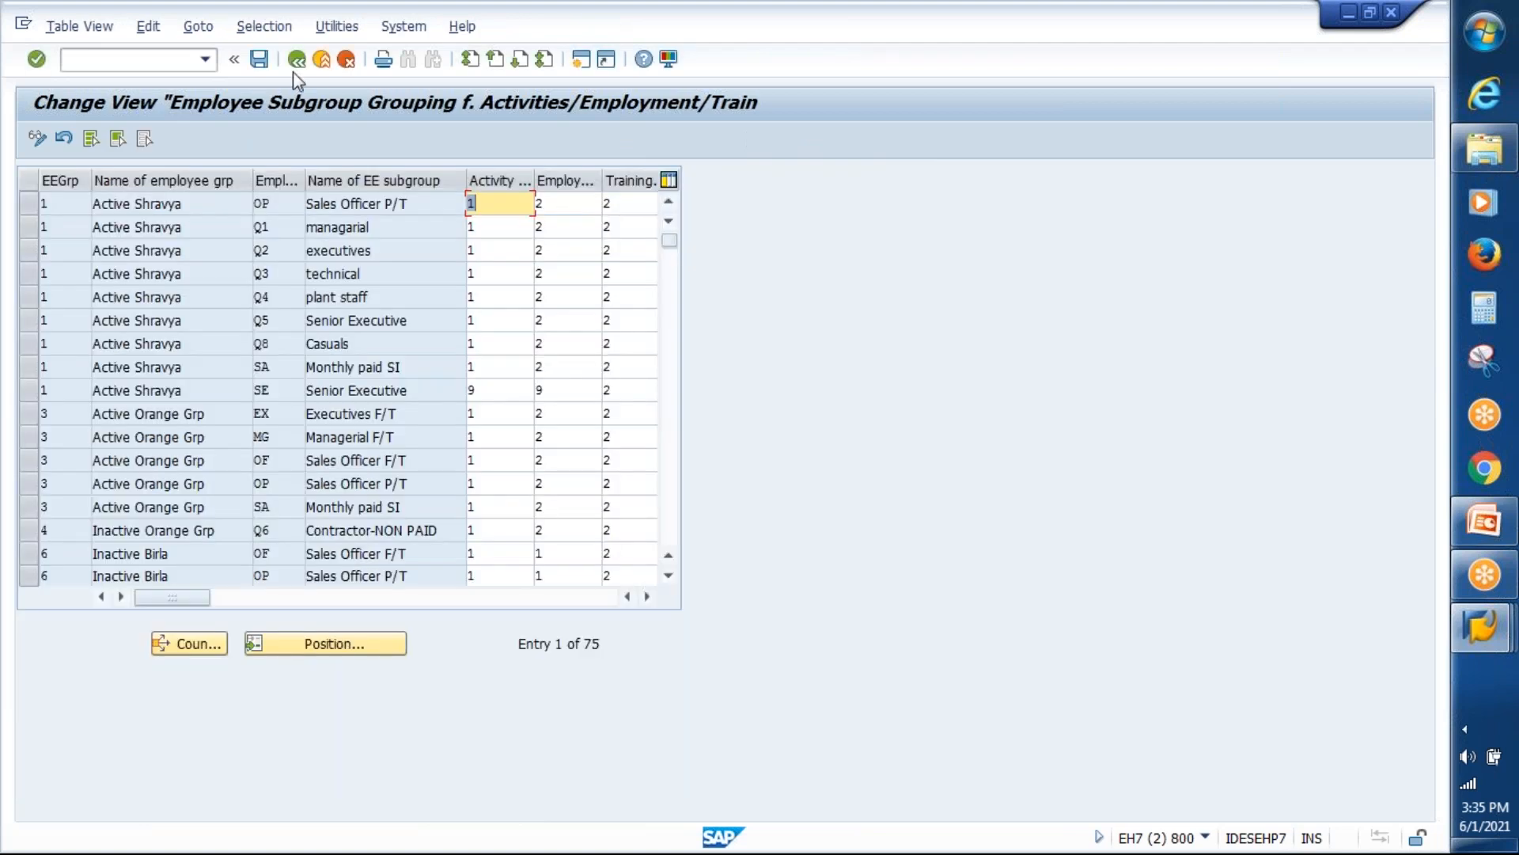
{"action": "left_click", "coordinate": [296, 62]}
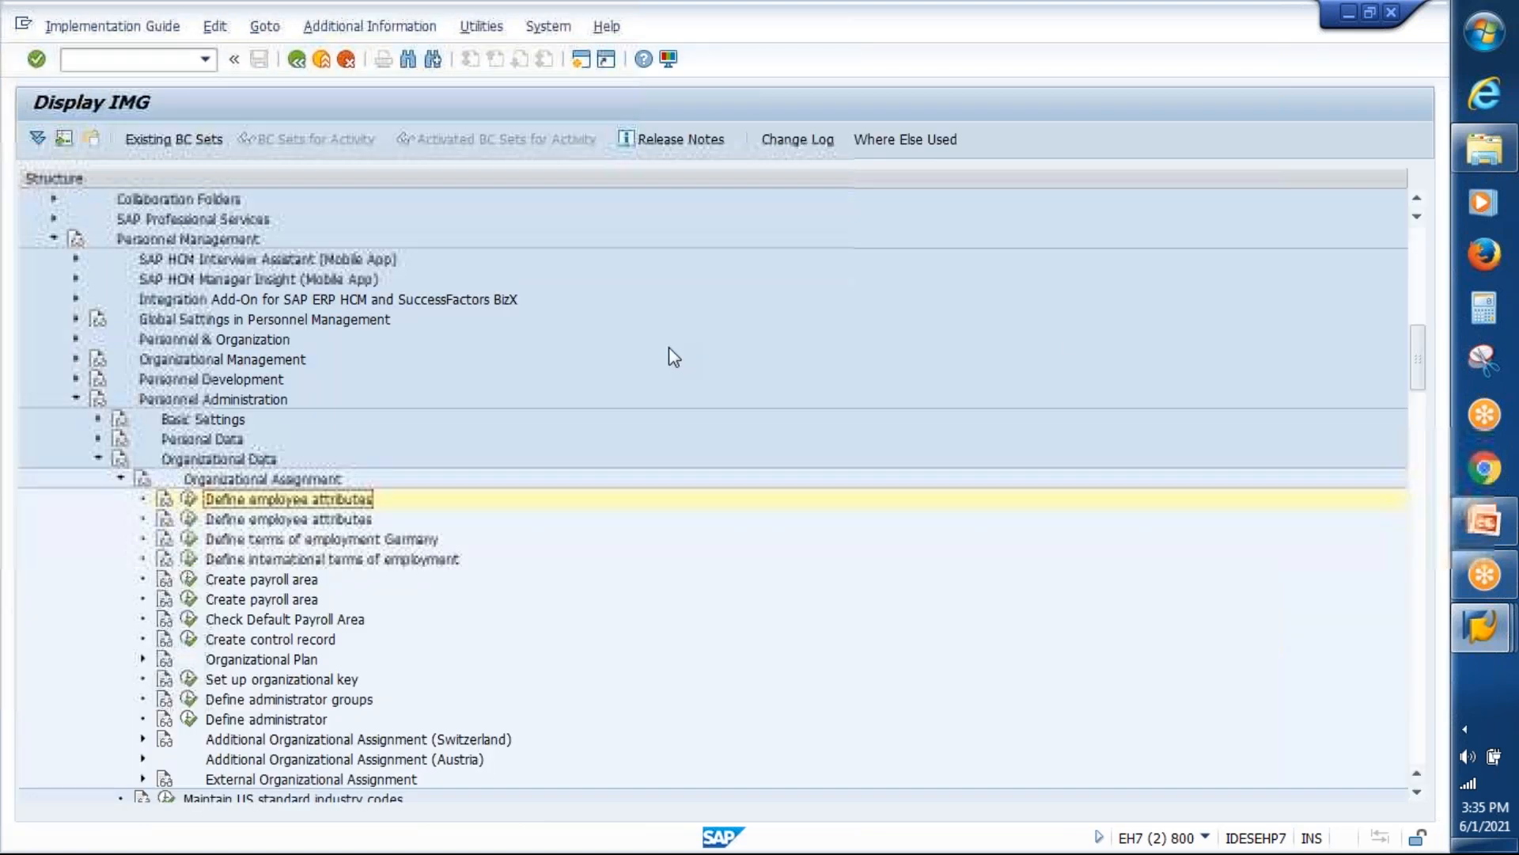
- Run Create wage type catalog for Employee Remuneration Information with the Copy method and check its country grouping
{"action": "left_click_drag", "start_coordinate": [1417, 368], "coordinate": [1418, 498]}
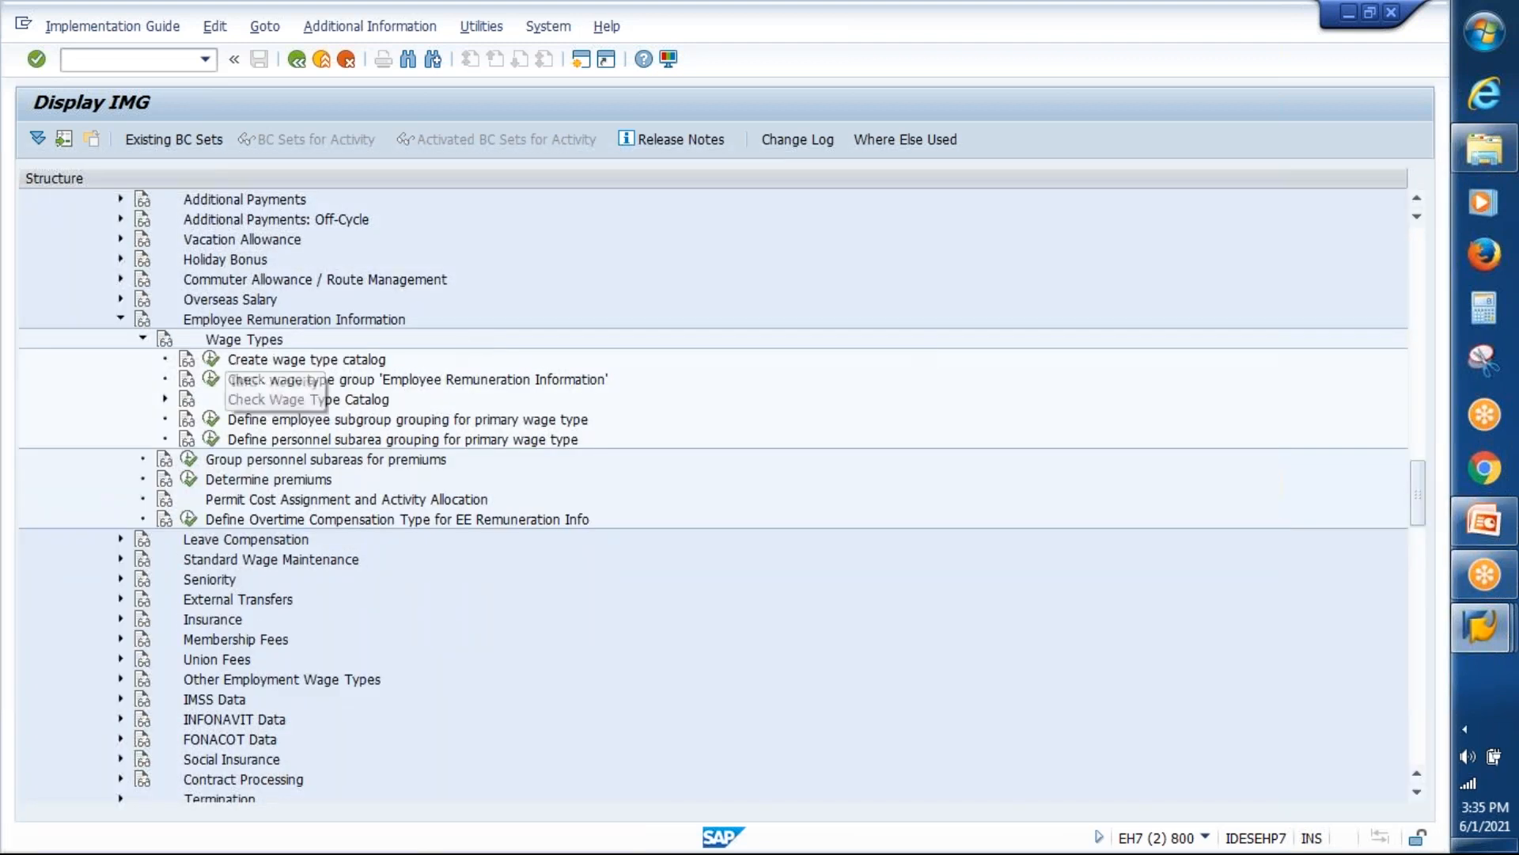
{"action": "left_click", "coordinate": [211, 378]}
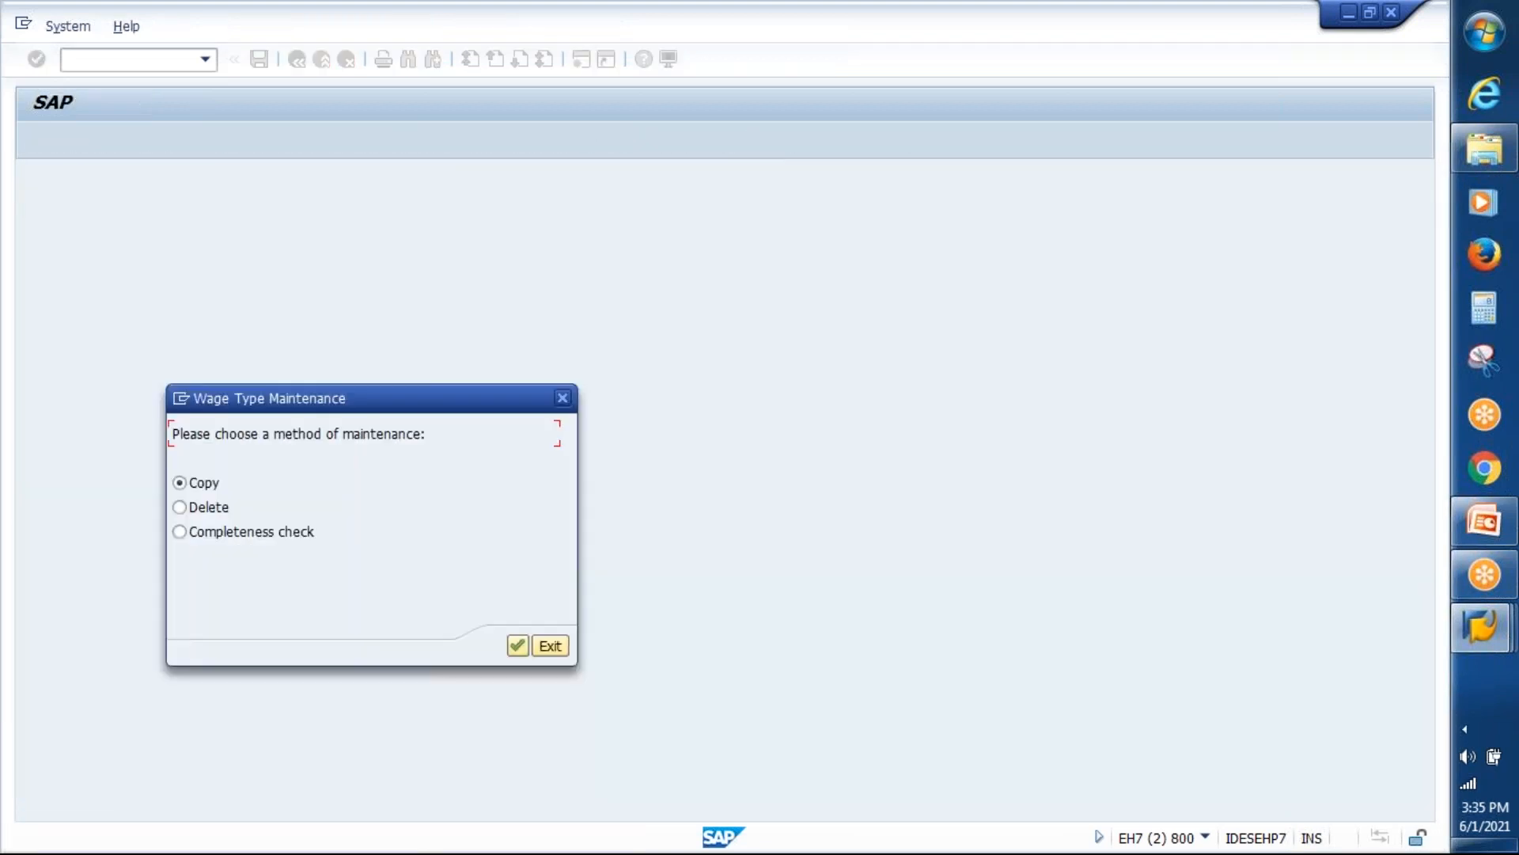
{"action": "left_click", "coordinate": [518, 646]}
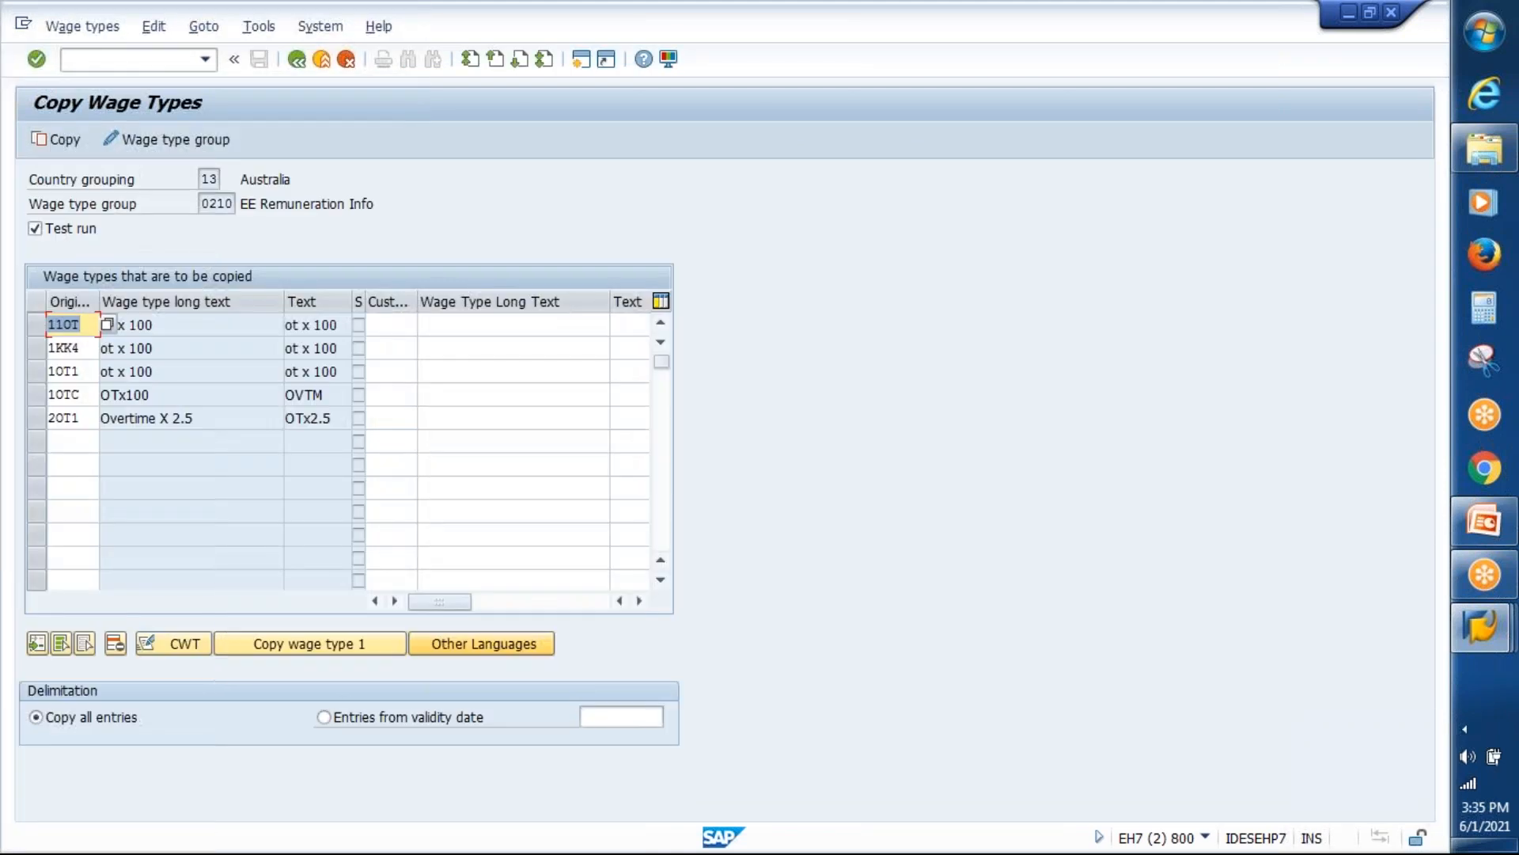
{"action": "left_click", "coordinate": [265, 176]}
{"action": "left_click", "coordinate": [210, 179]}
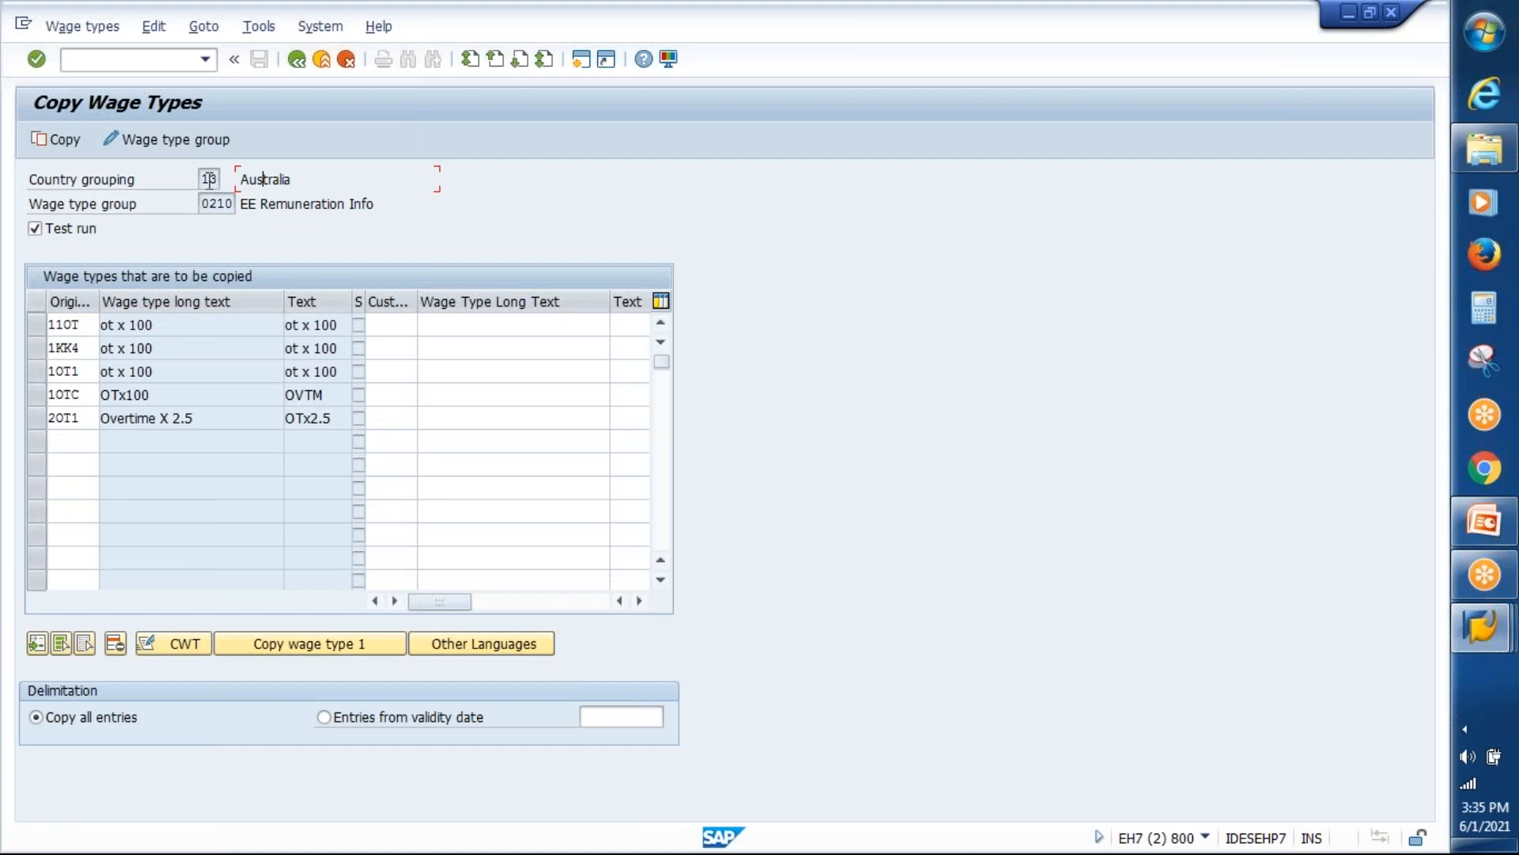
- List the available original wage types for country grouping 13 with the maximum number of hits cleared
{"action": "left_click", "coordinate": [92, 326]}
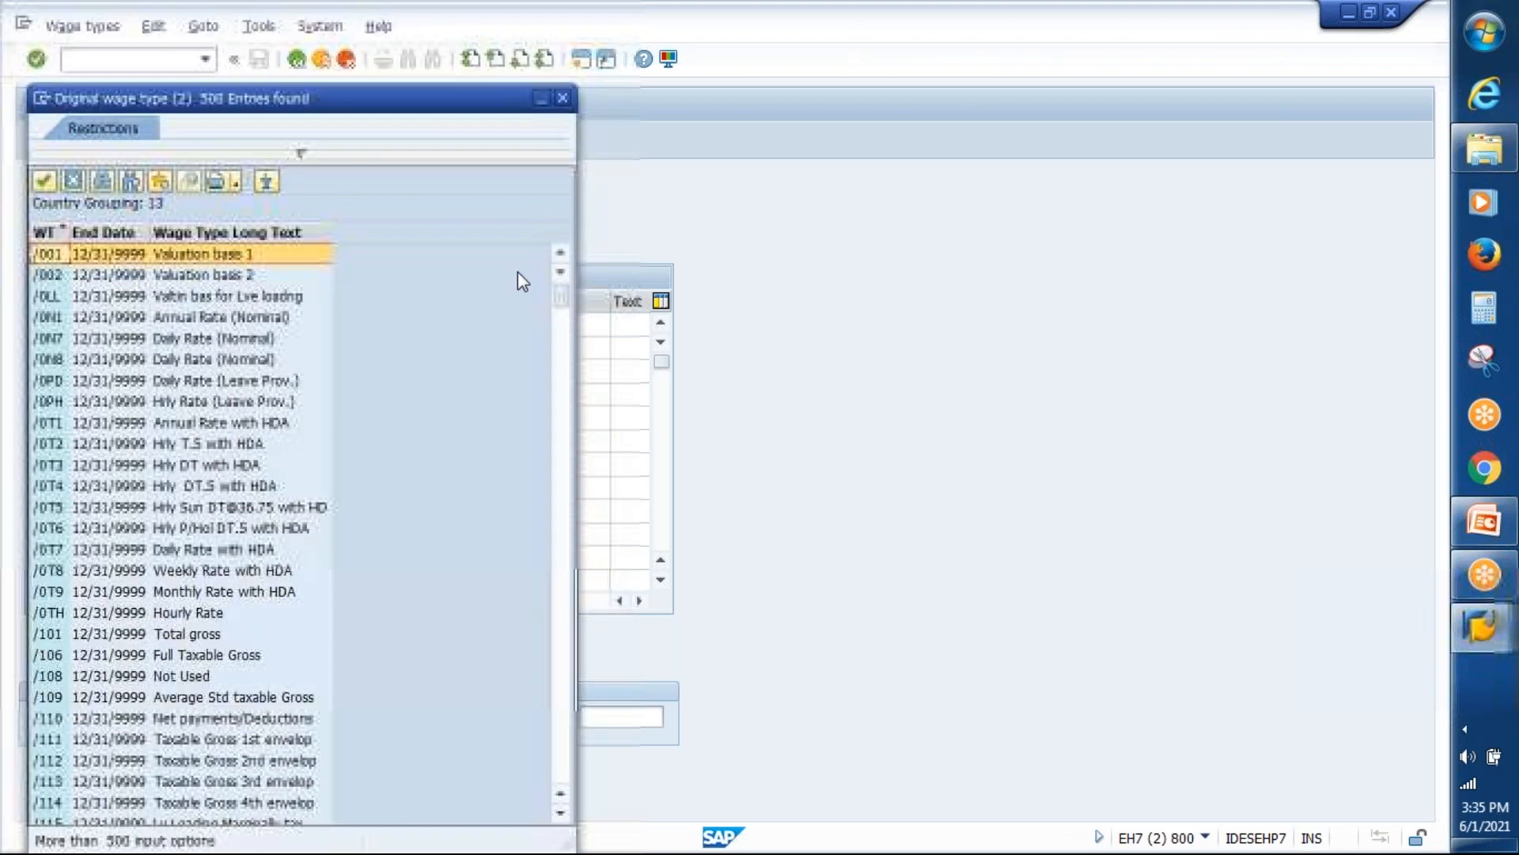
{"action": "left_click", "coordinate": [302, 153]}
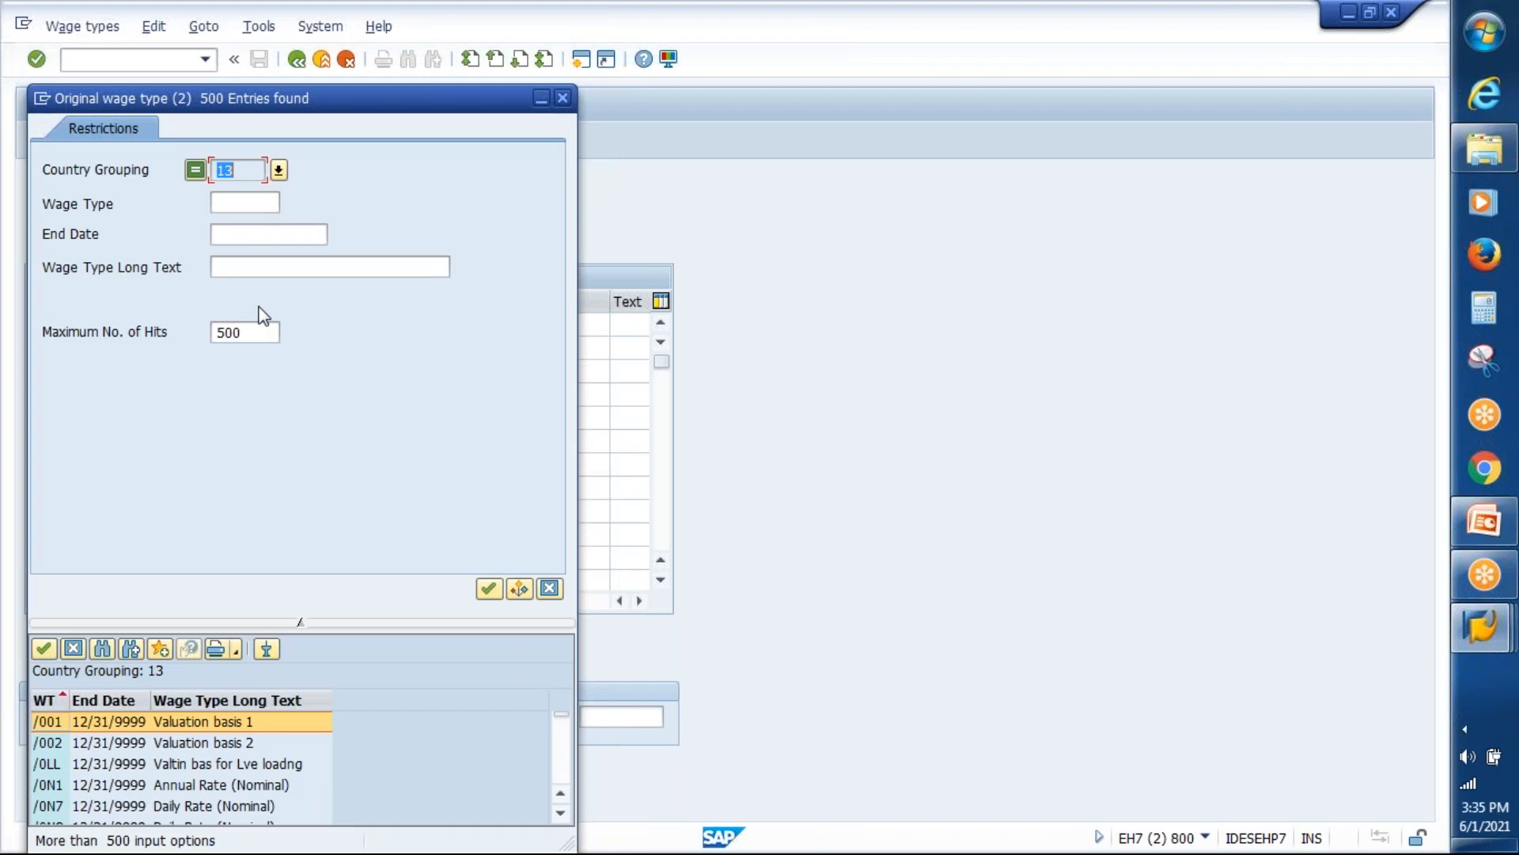
{"action": "double_click", "coordinate": [260, 331]}
{"action": "key", "text": "Delete"}
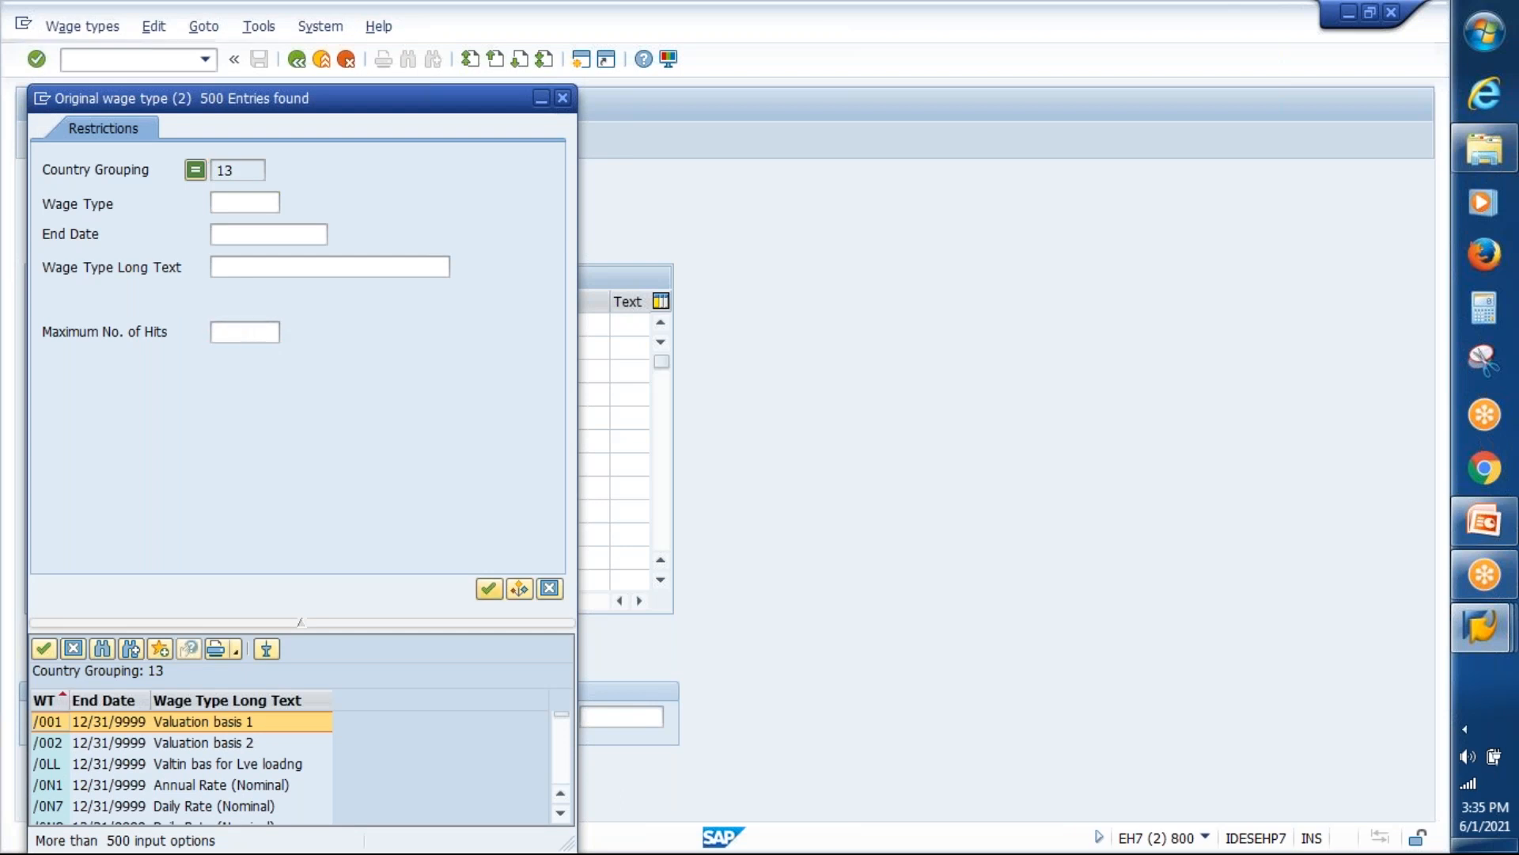
{"action": "key", "text": "Return"}
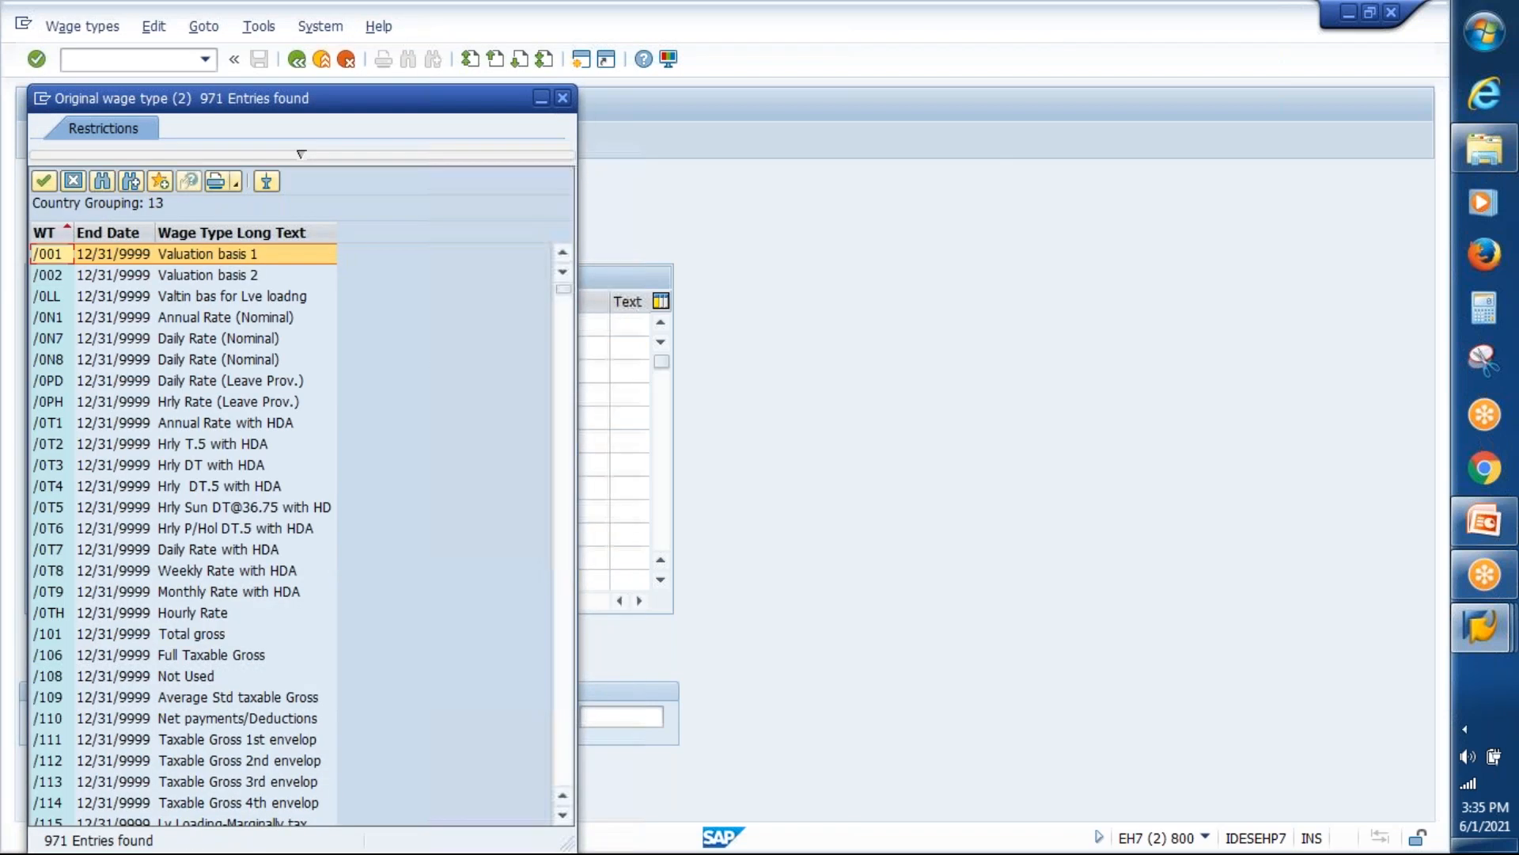
- Review the K-series and M-series original wage types for country grouping 13, down to M251 LSL on Termination
{"action": "left_click_drag", "start_coordinate": [564, 292], "coordinate": [569, 593]}
{"action": "left_click_drag", "start_coordinate": [567, 590], "coordinate": [568, 732]}
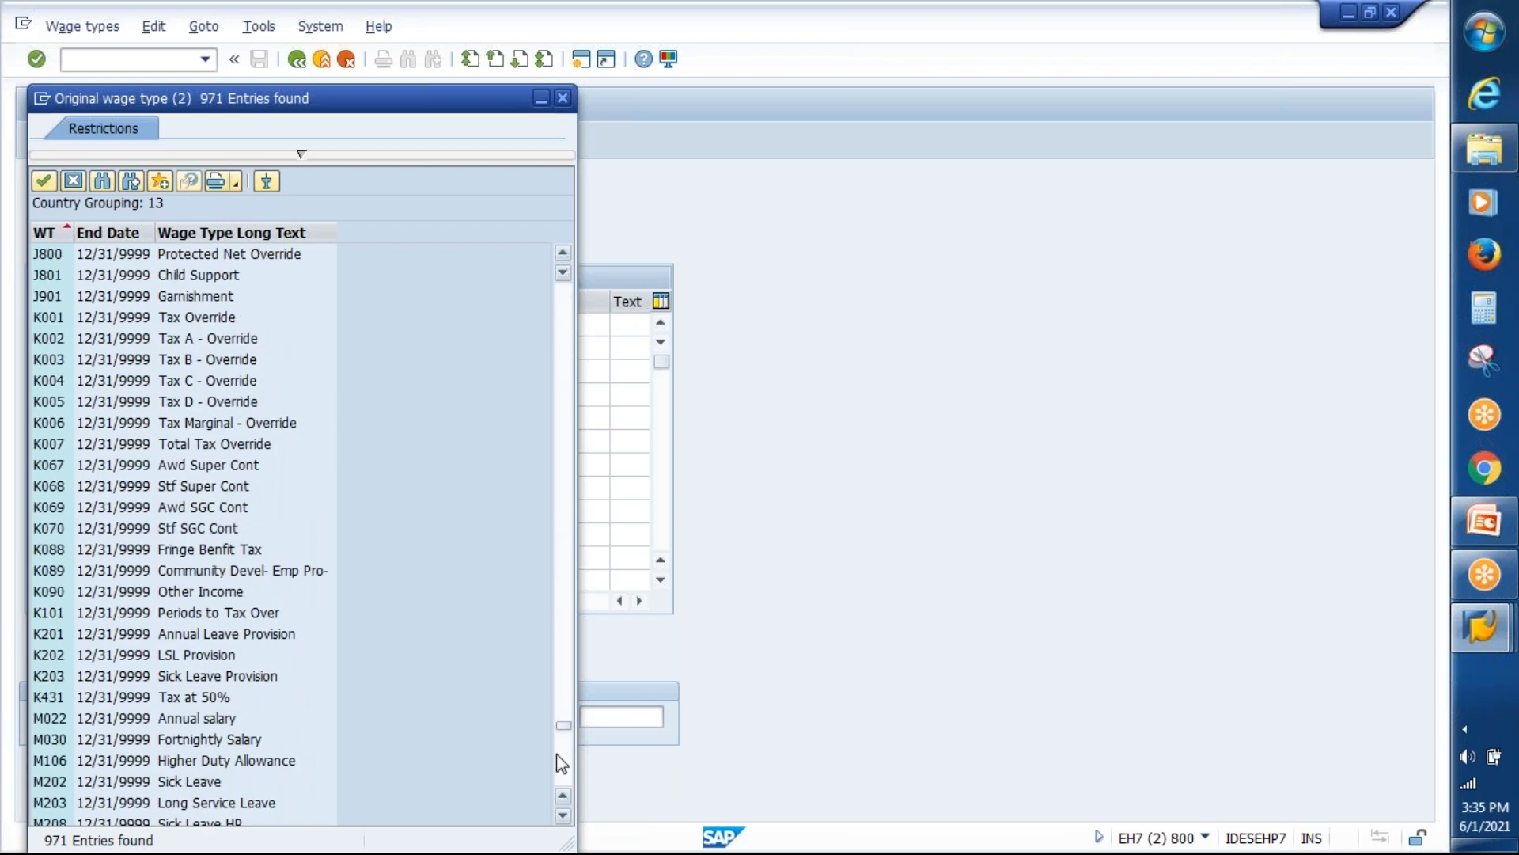
{"action": "left_click", "coordinate": [565, 817]}
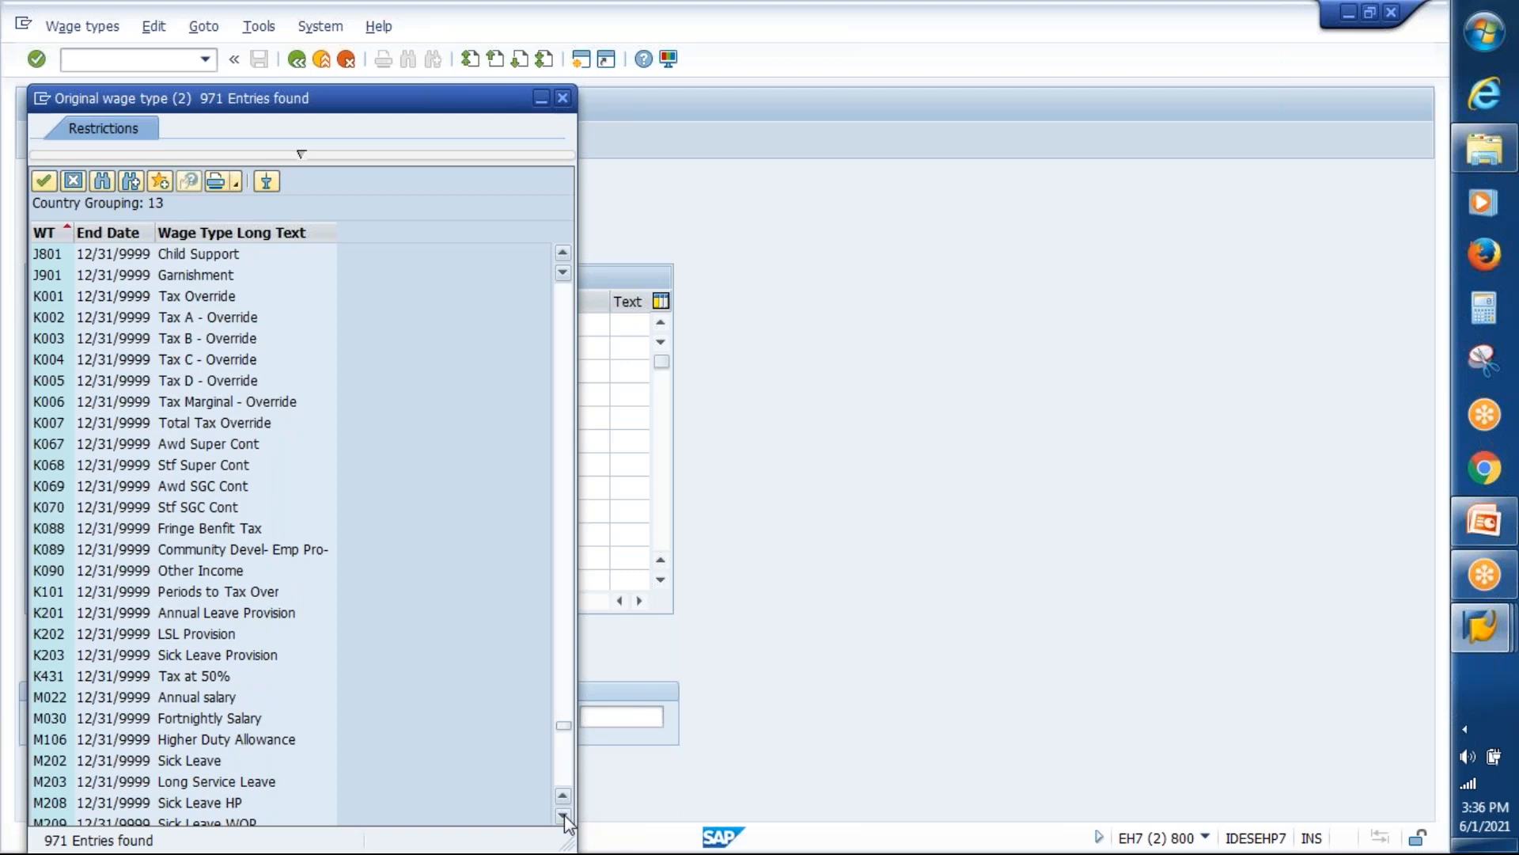
{"action": "left_click", "coordinate": [564, 816]}
{"action": "left_click", "coordinate": [564, 816]}
{"action": "left_click", "coordinate": [564, 817]}
{"action": "left_click", "coordinate": [564, 817]}
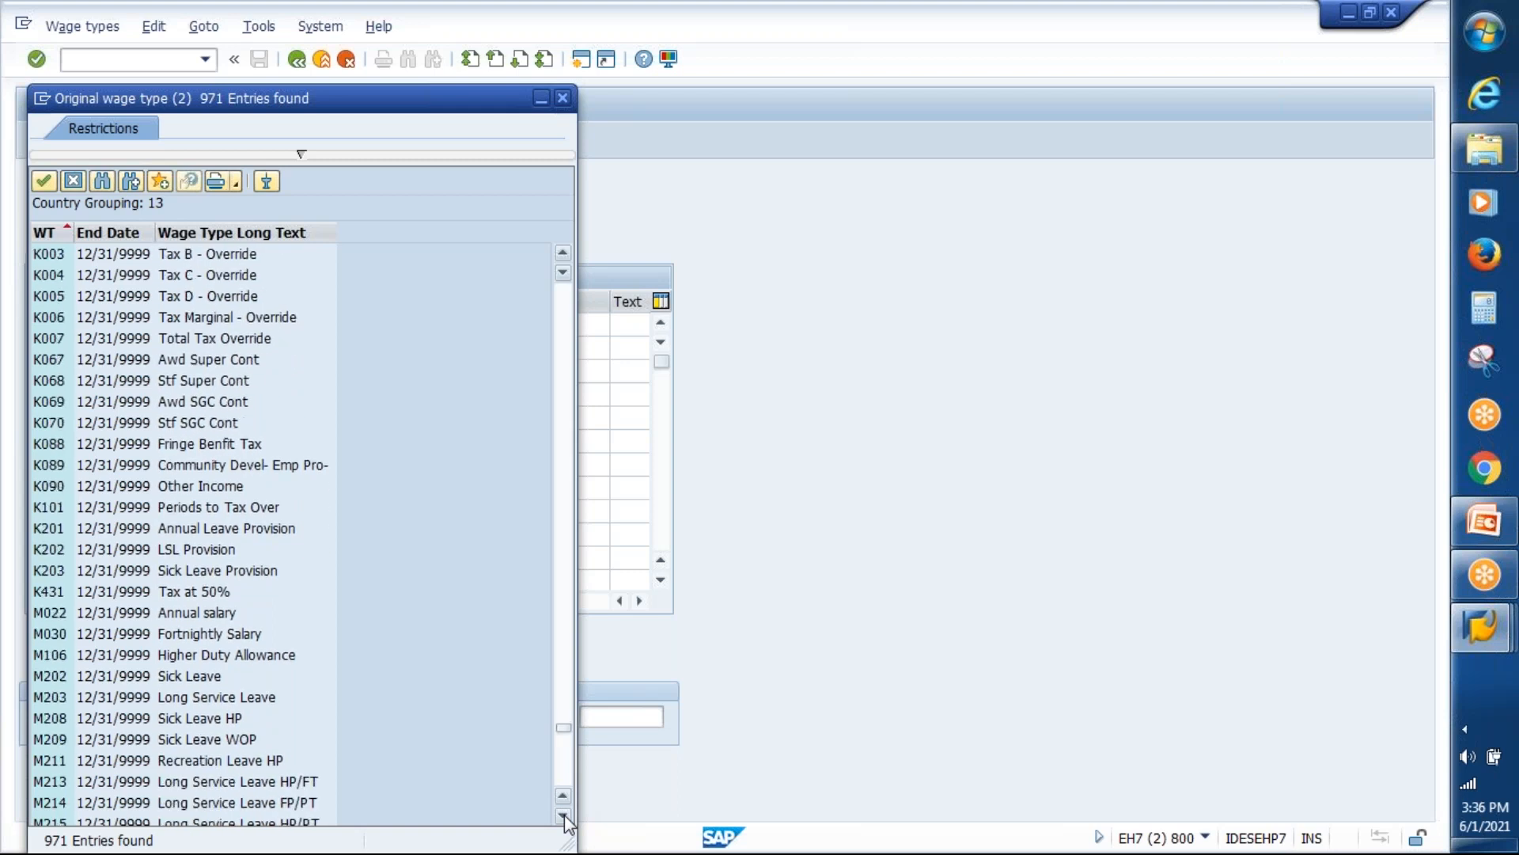
{"action": "left_click", "coordinate": [564, 817]}
{"action": "left_click", "coordinate": [564, 816]}
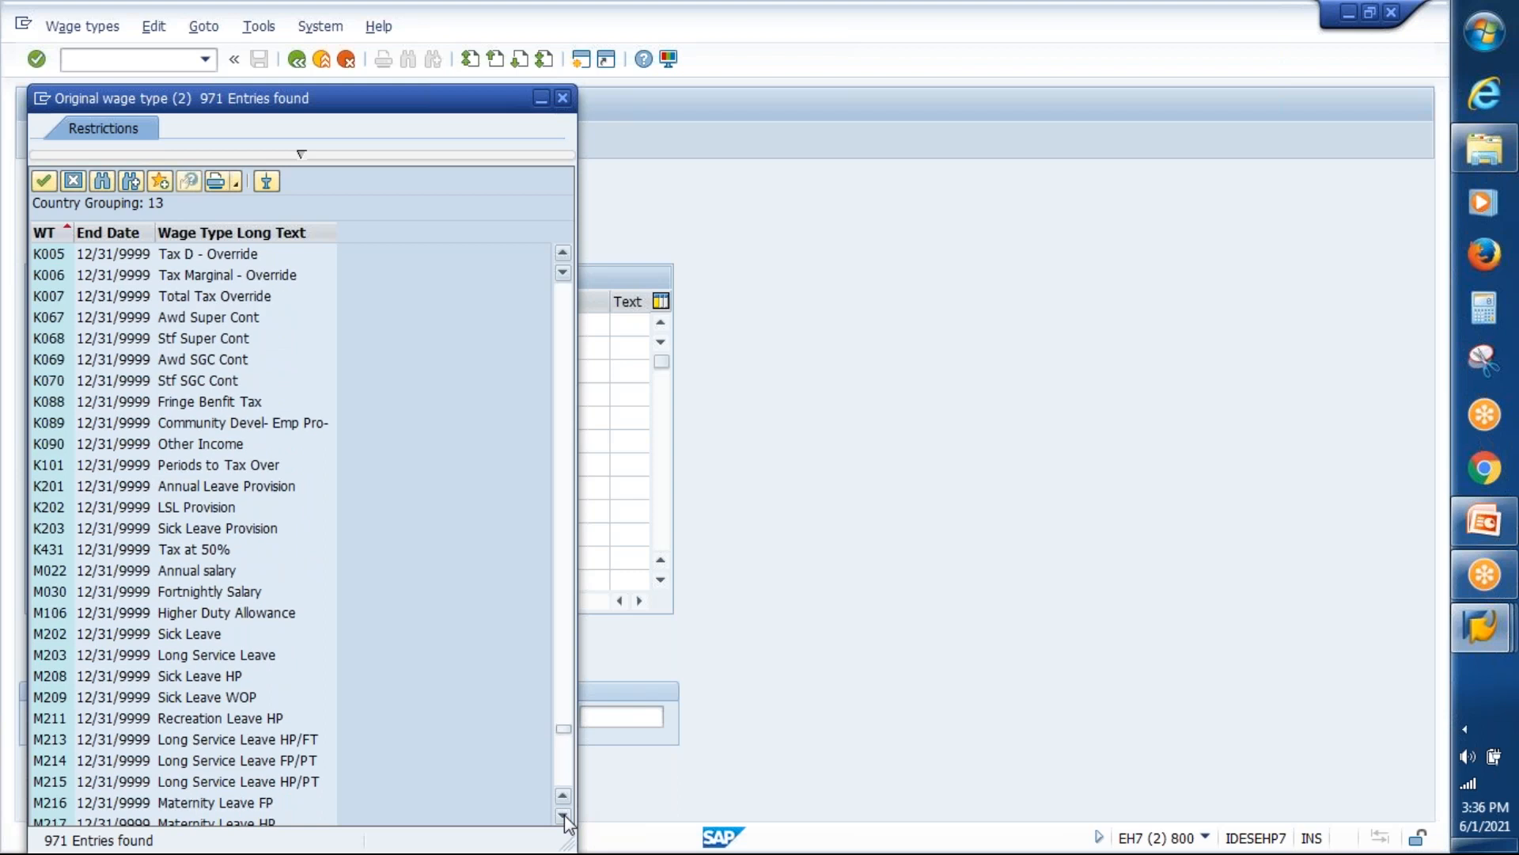
{"action": "left_click", "coordinate": [564, 817]}
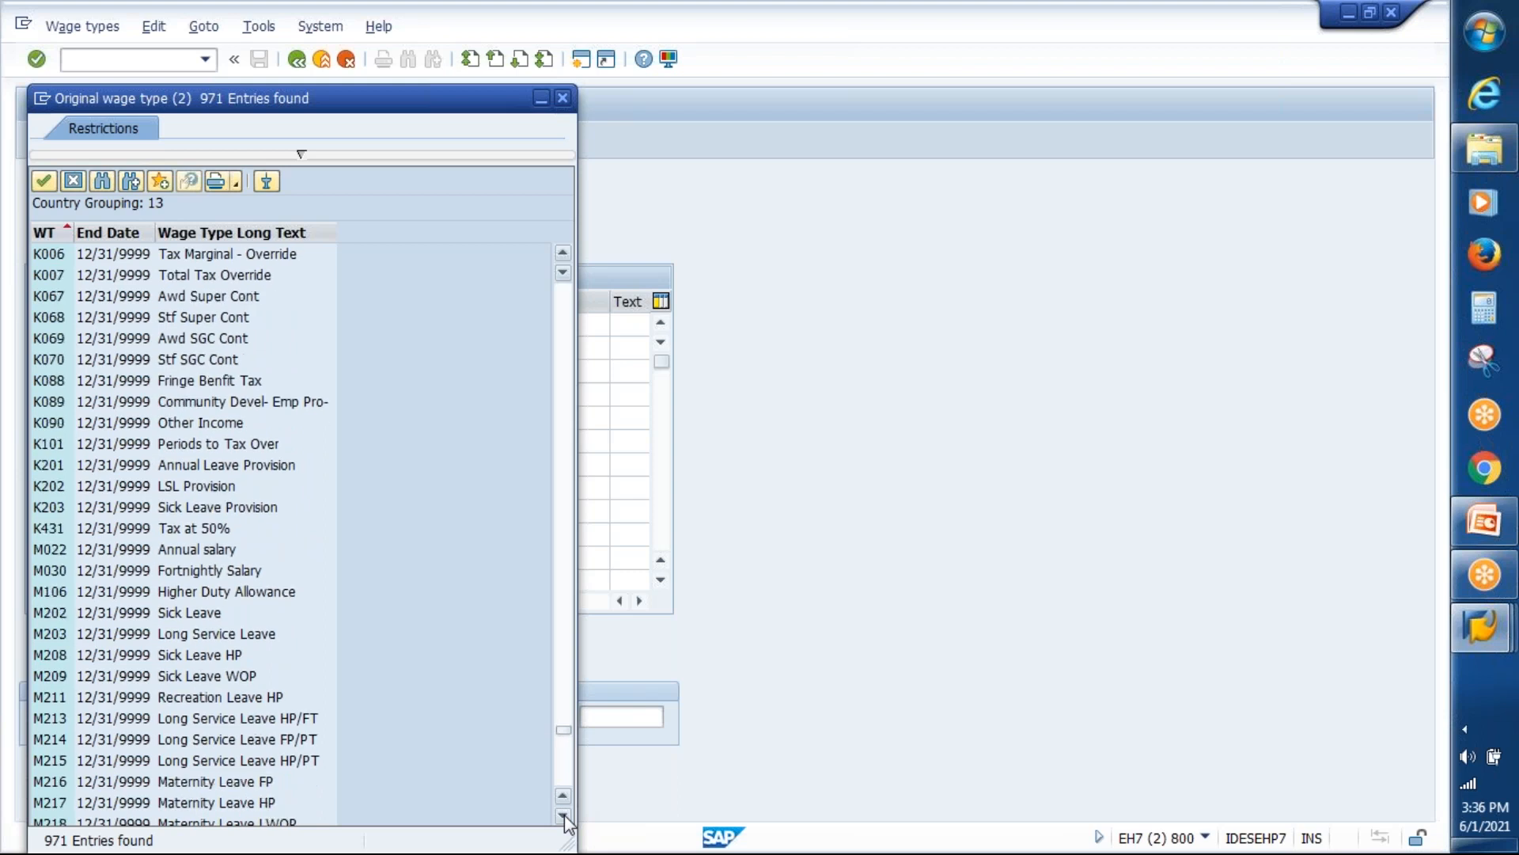
{"action": "left_click", "coordinate": [564, 817]}
{"action": "left_click", "coordinate": [565, 817]}
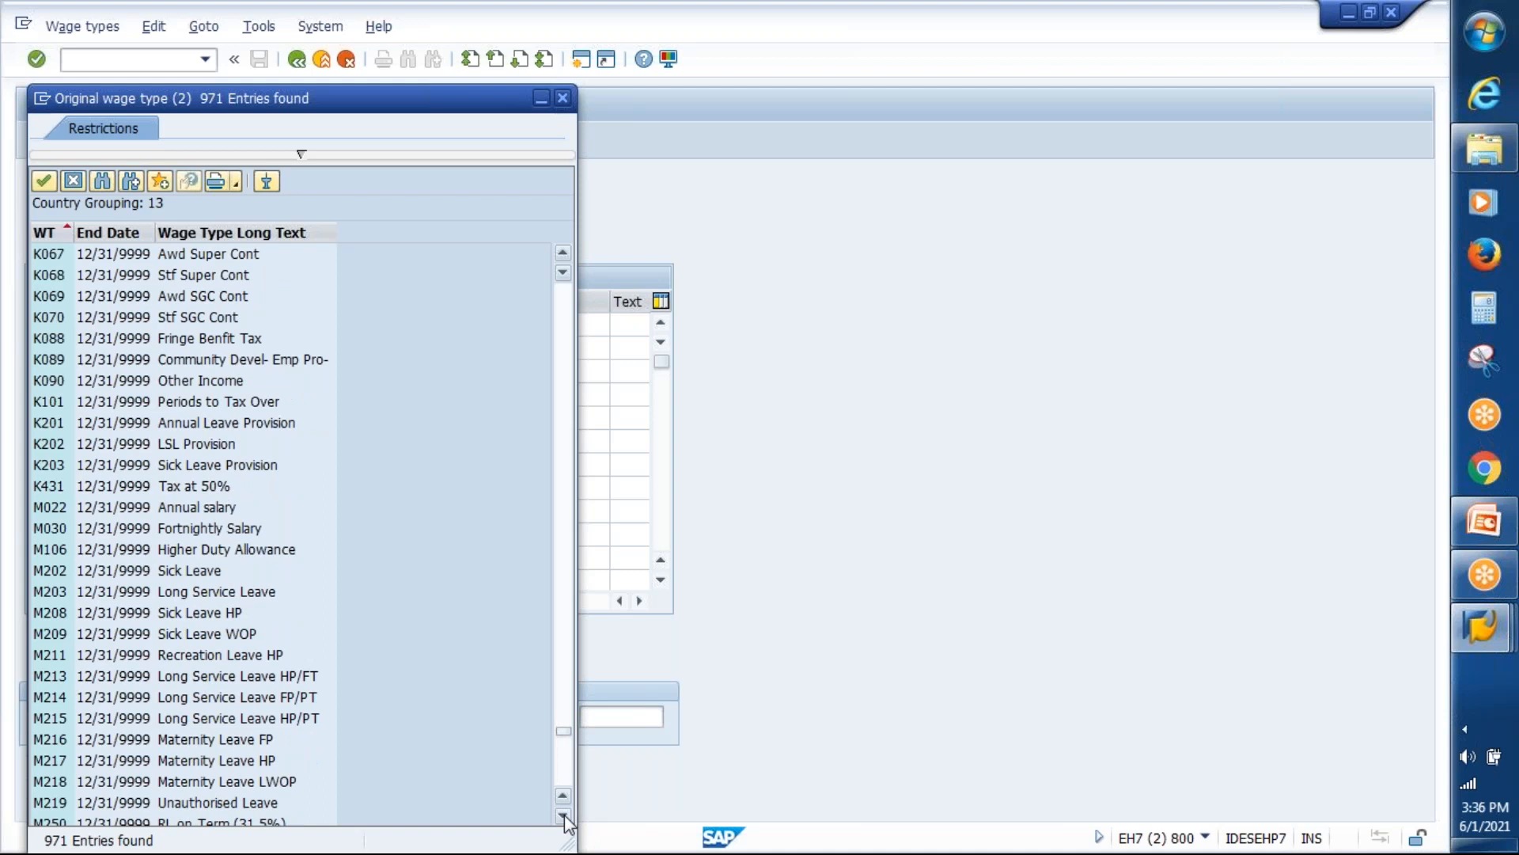
{"action": "left_click", "coordinate": [564, 817]}
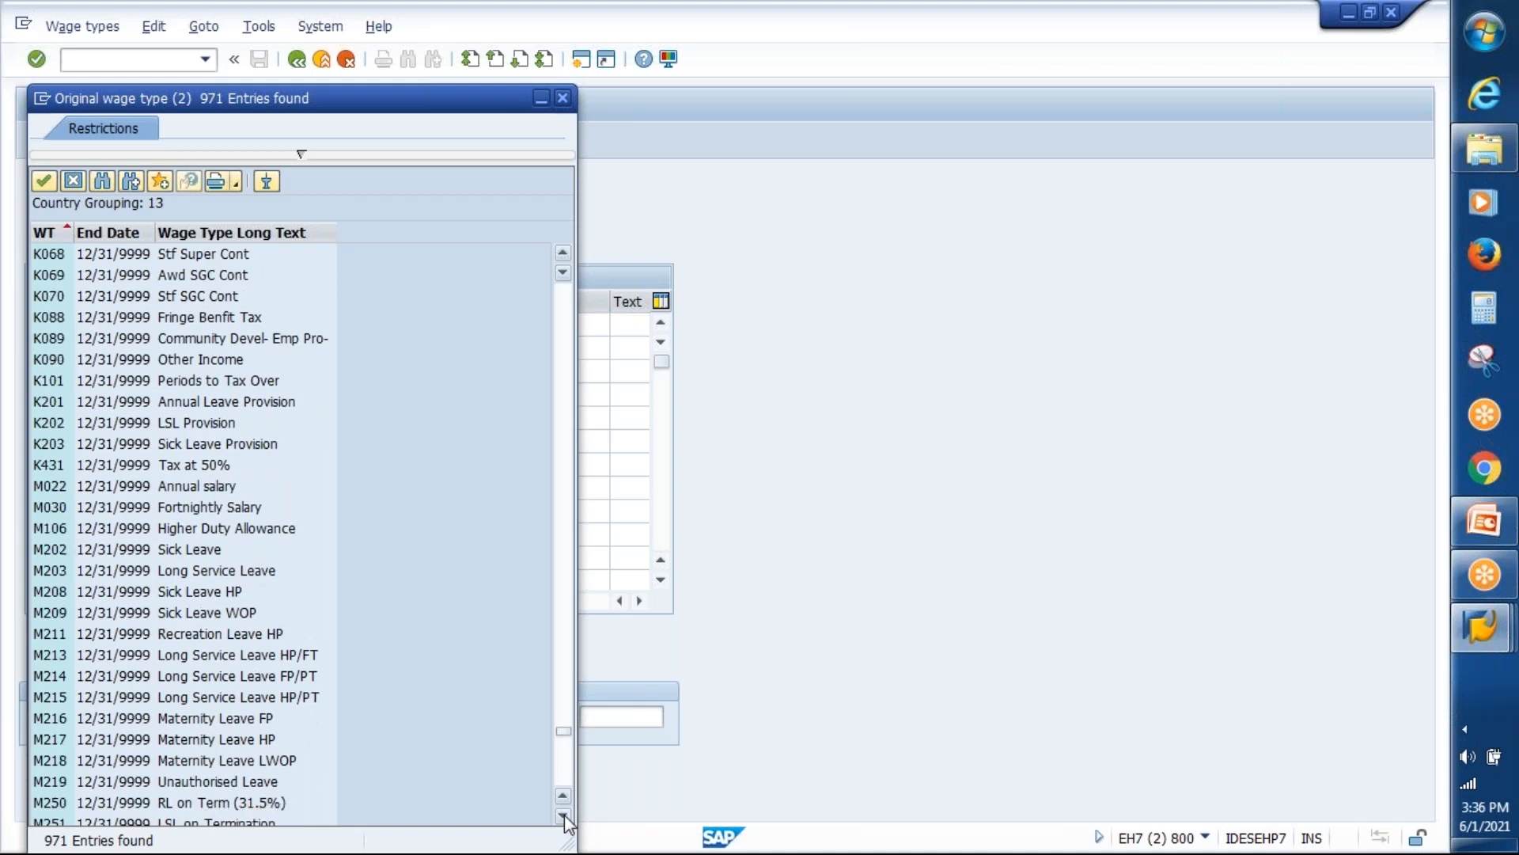
{"action": "left_click", "coordinate": [564, 816]}
{"action": "left_click", "coordinate": [564, 817]}
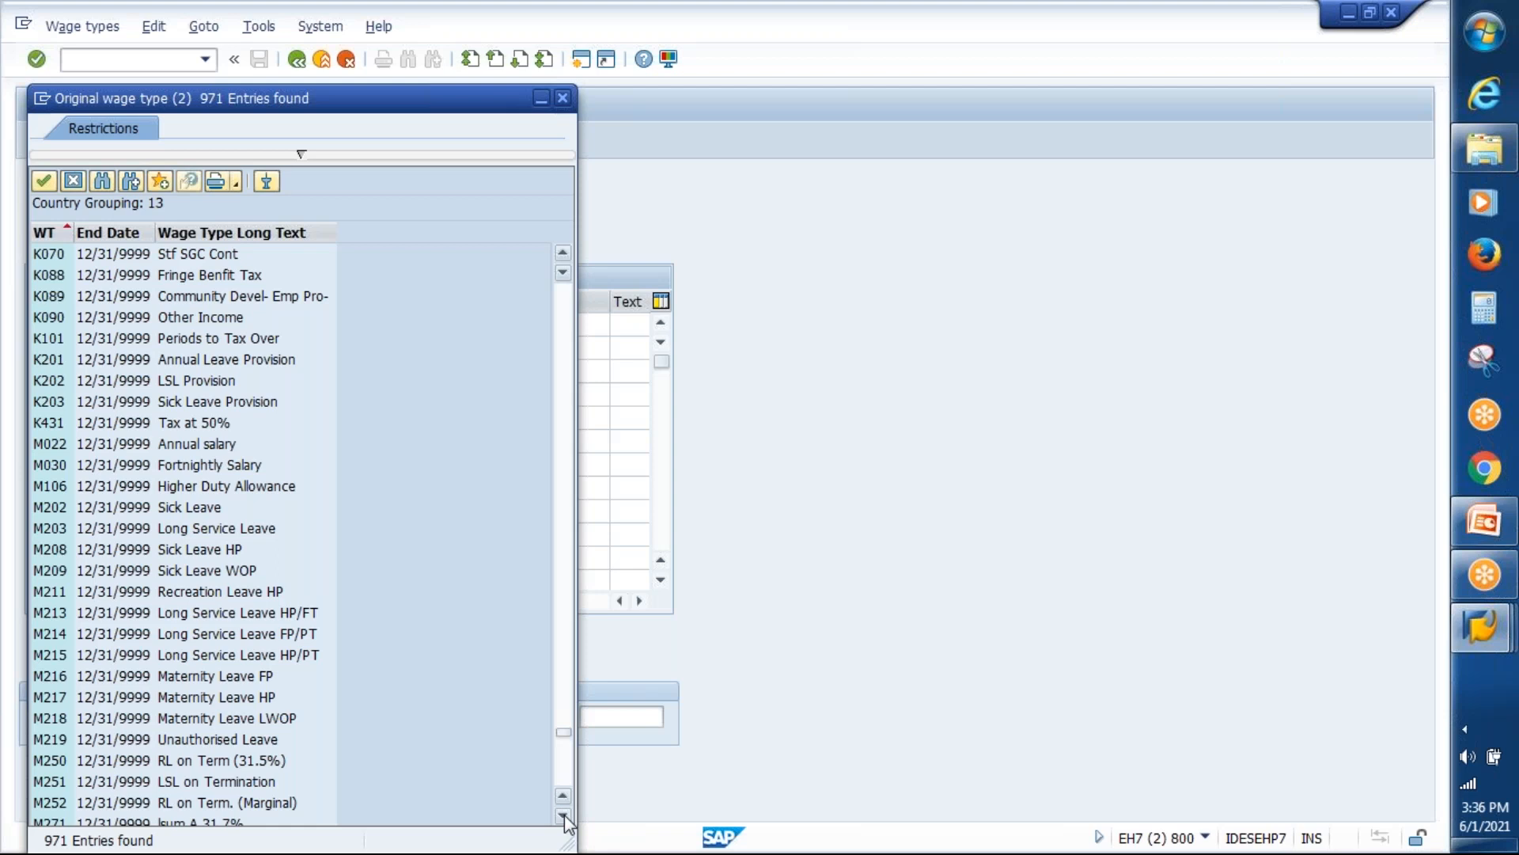
{"action": "left_click", "coordinate": [565, 817]}
{"action": "left_click", "coordinate": [564, 816]}
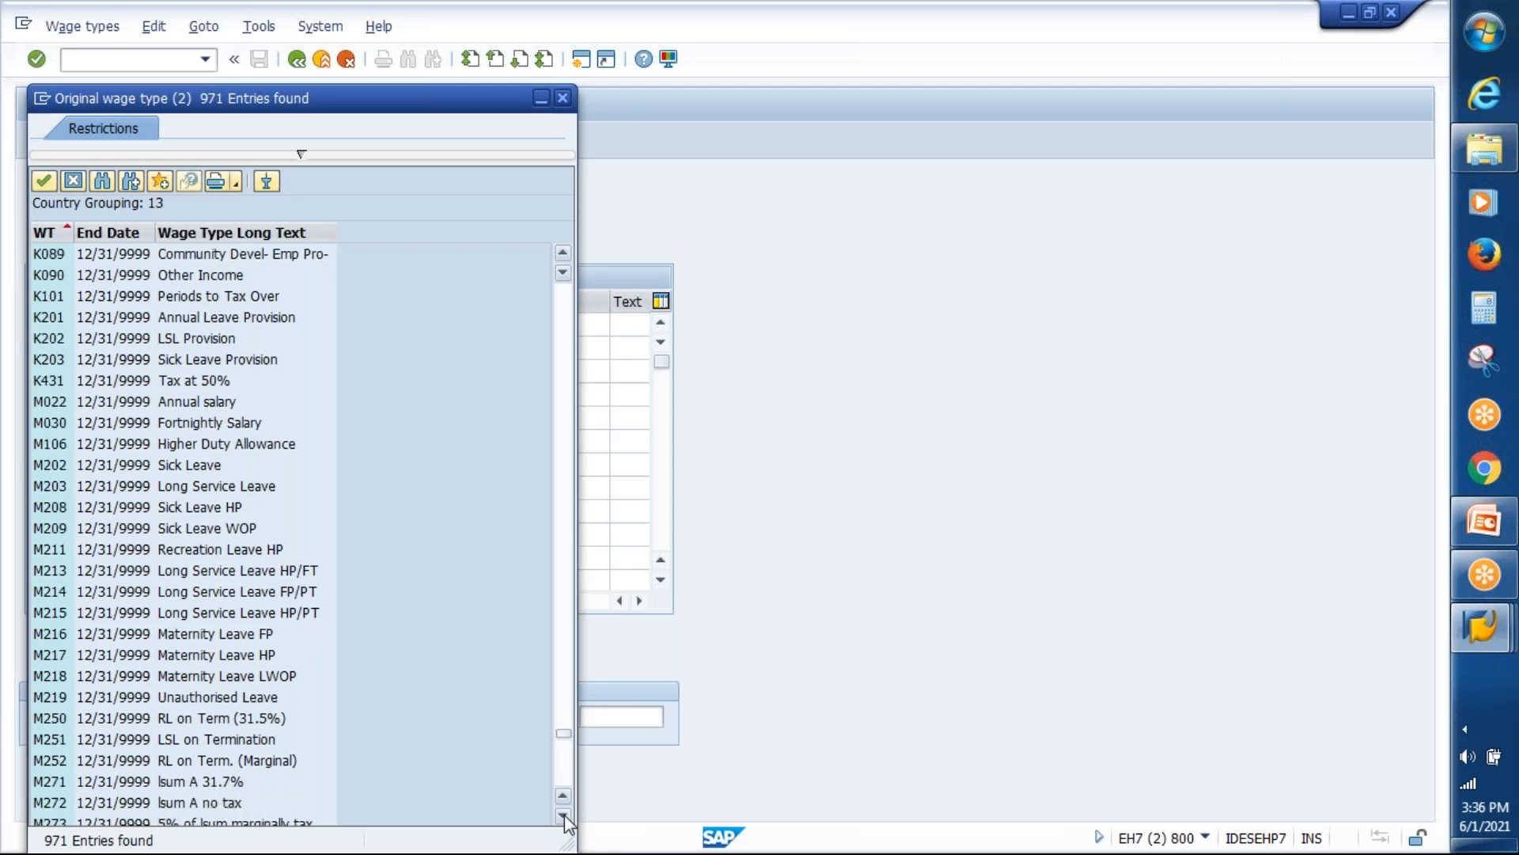
{"action": "left_click", "coordinate": [564, 817]}
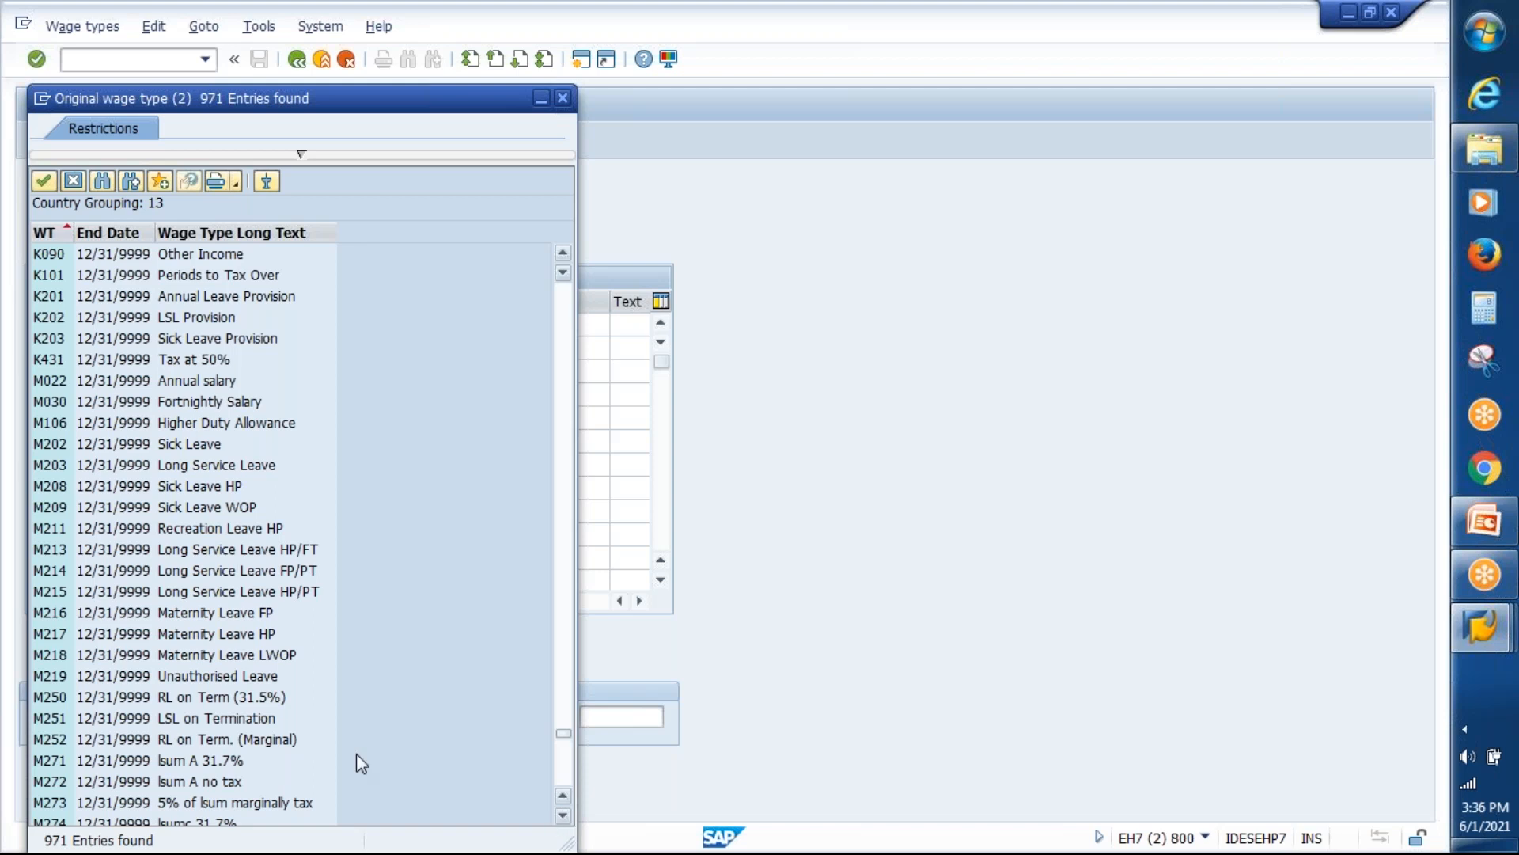
{"action": "left_click", "coordinate": [264, 720]}
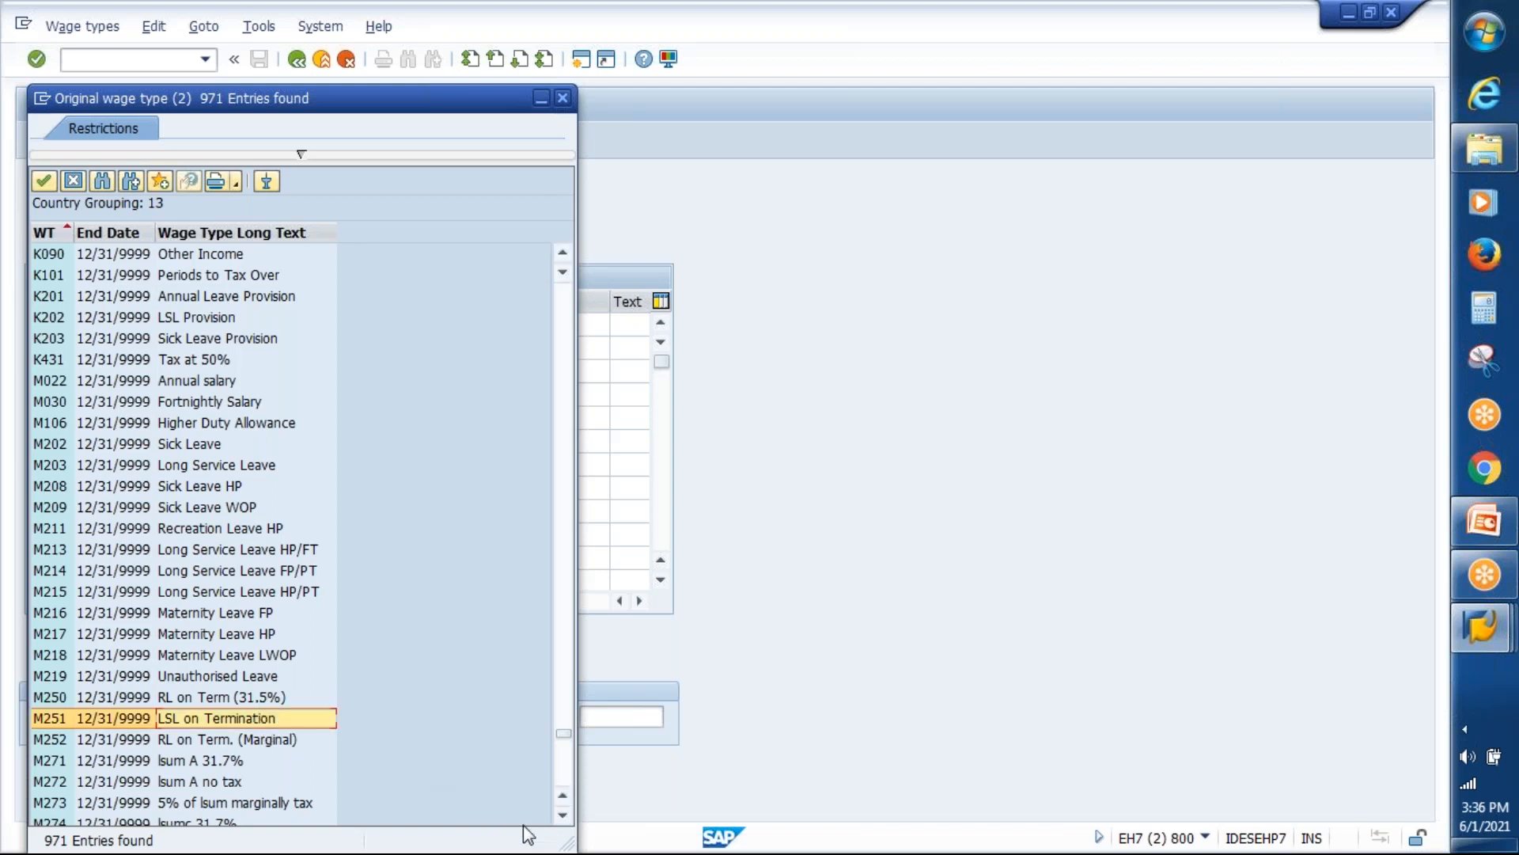
- Examine the remaining M-series termination, long service leave and advance payment wage types in the original wage type list
{"action": "left_click", "coordinate": [563, 817]}
{"action": "left_click", "coordinate": [564, 817]}
{"action": "left_click", "coordinate": [564, 816]}
{"action": "left_click", "coordinate": [563, 816]}
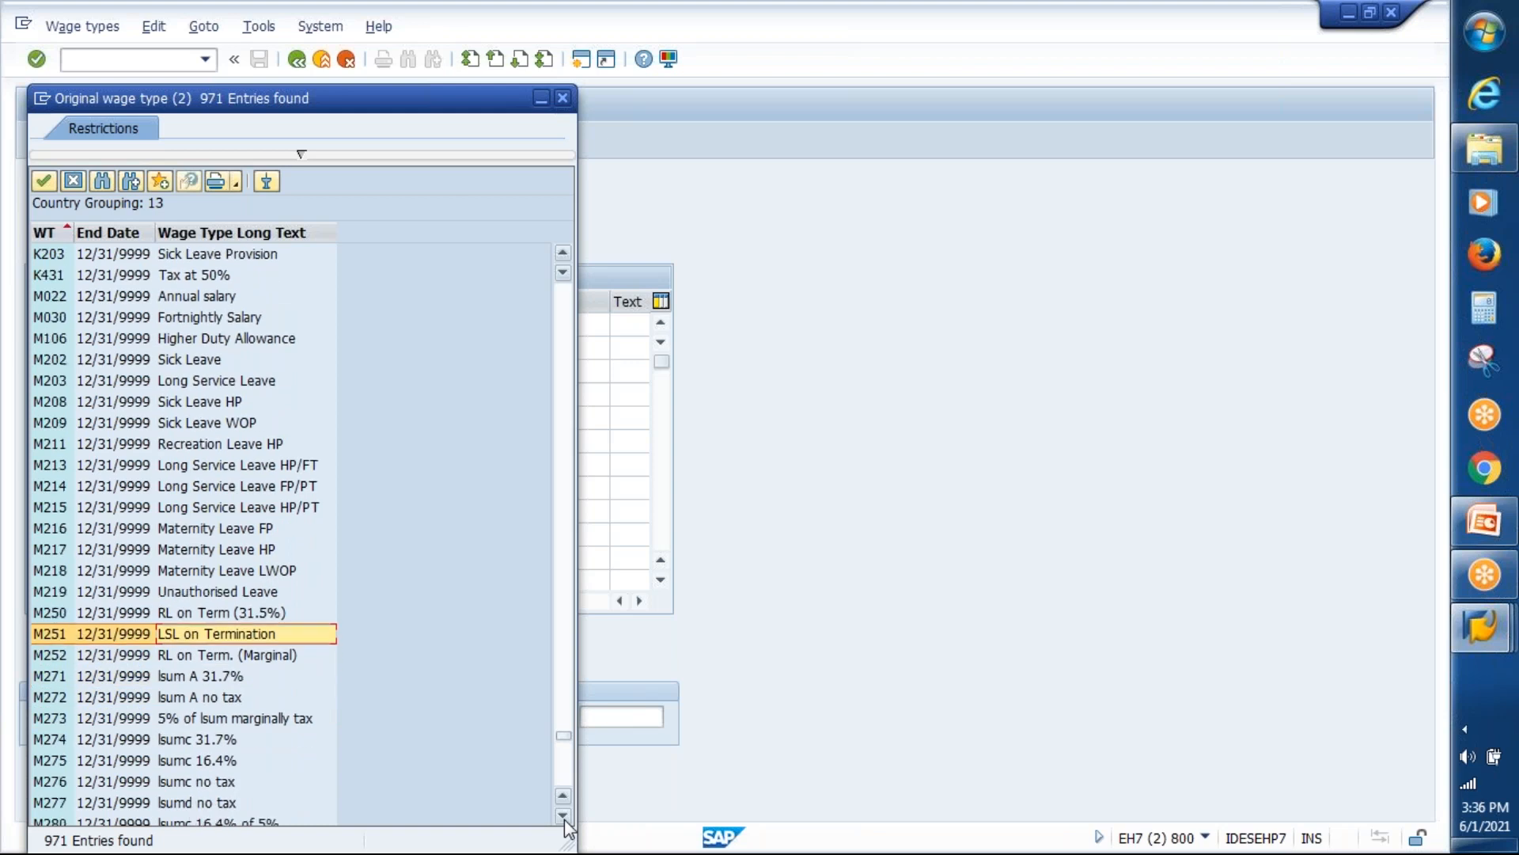
{"action": "left_click", "coordinate": [563, 817]}
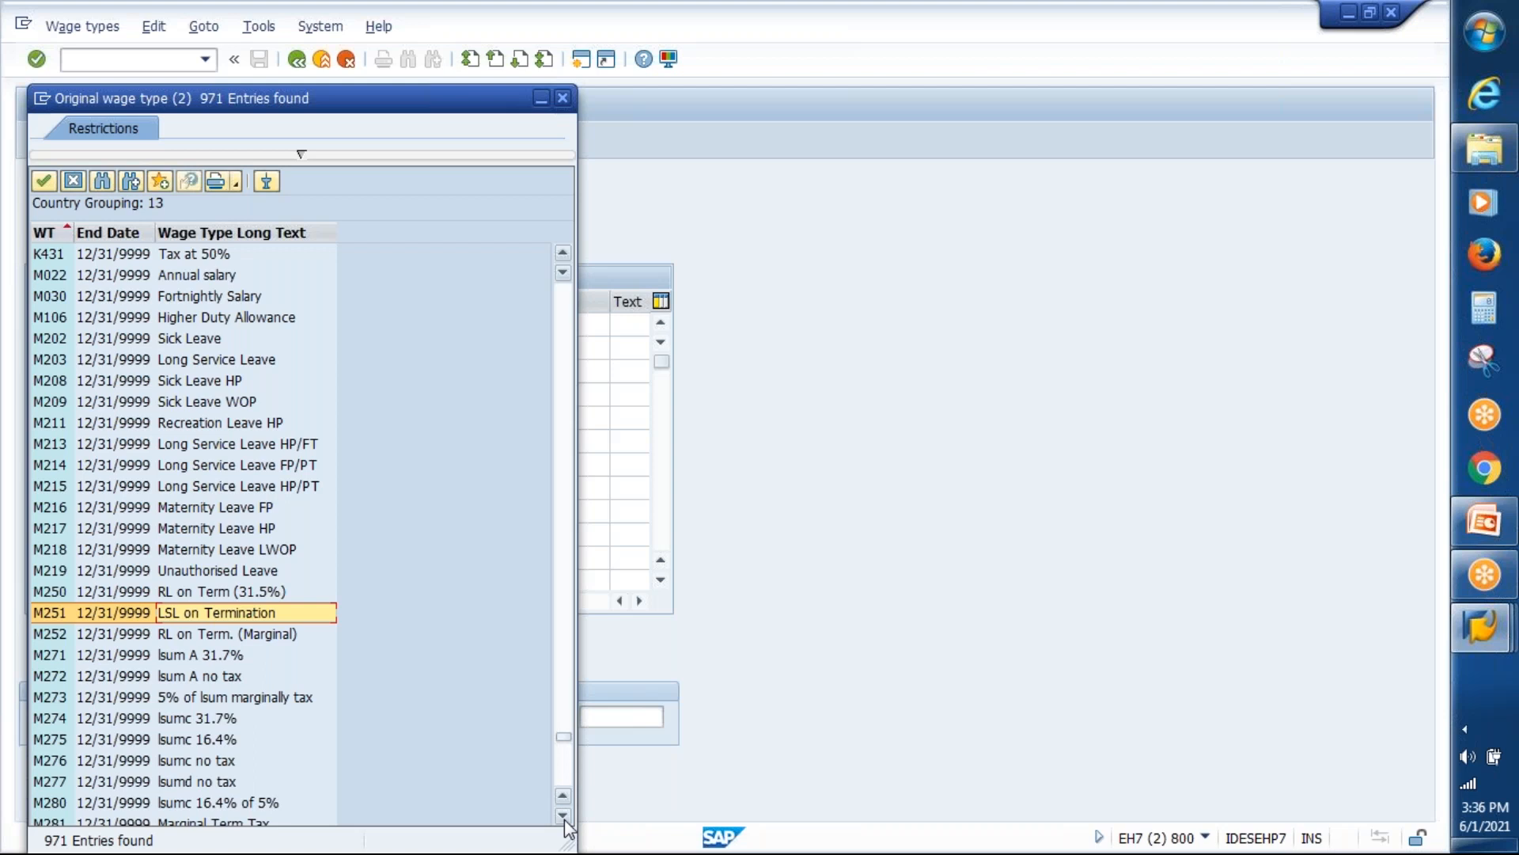
{"action": "left_click", "coordinate": [563, 817]}
{"action": "left_click", "coordinate": [564, 816]}
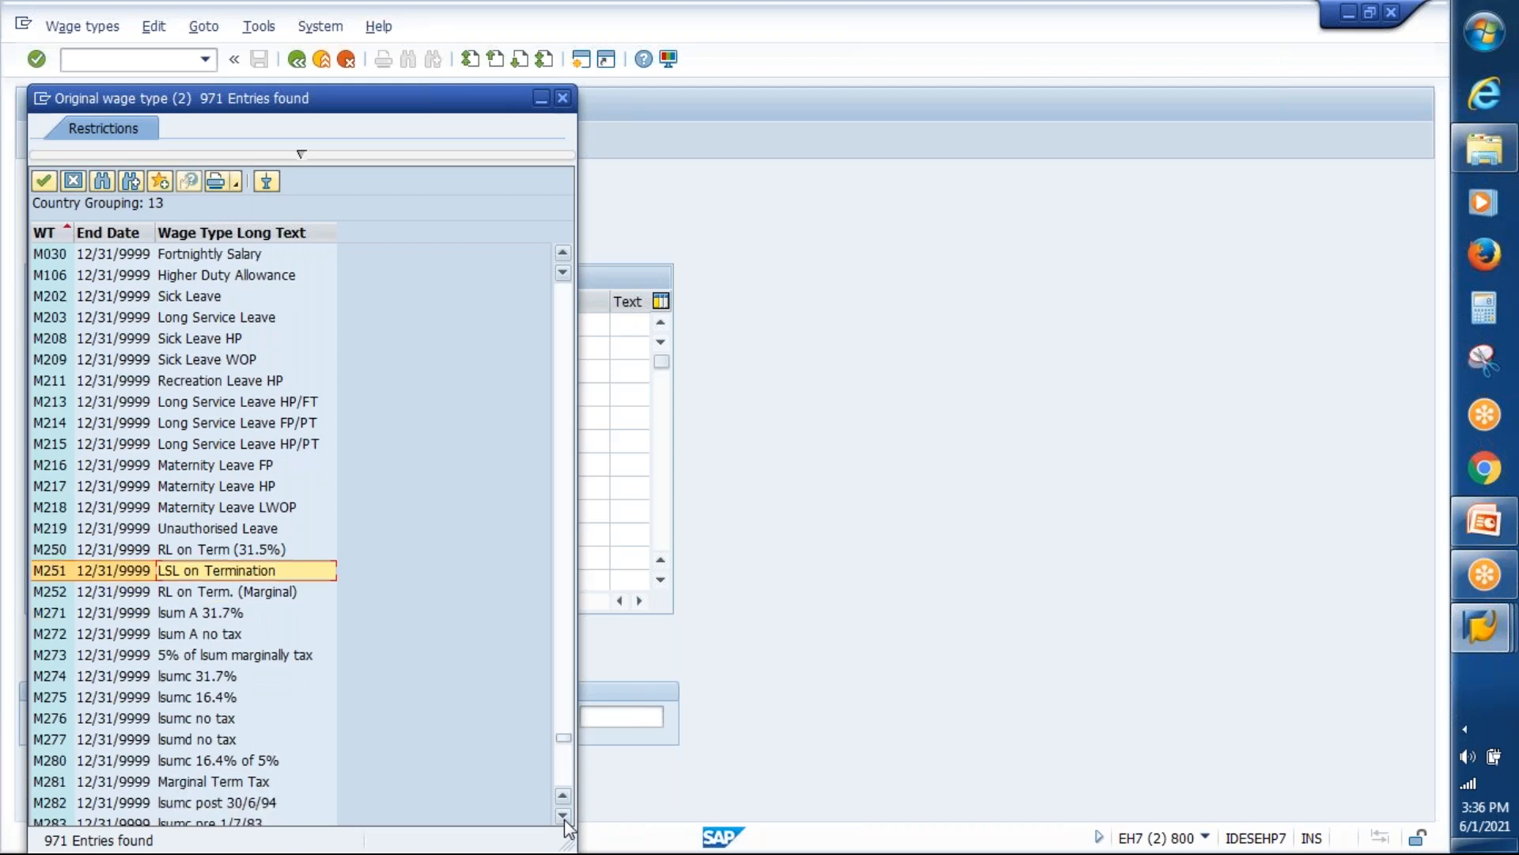
{"action": "left_click", "coordinate": [563, 816]}
{"action": "left_click", "coordinate": [563, 817]}
{"action": "left_click", "coordinate": [563, 817]}
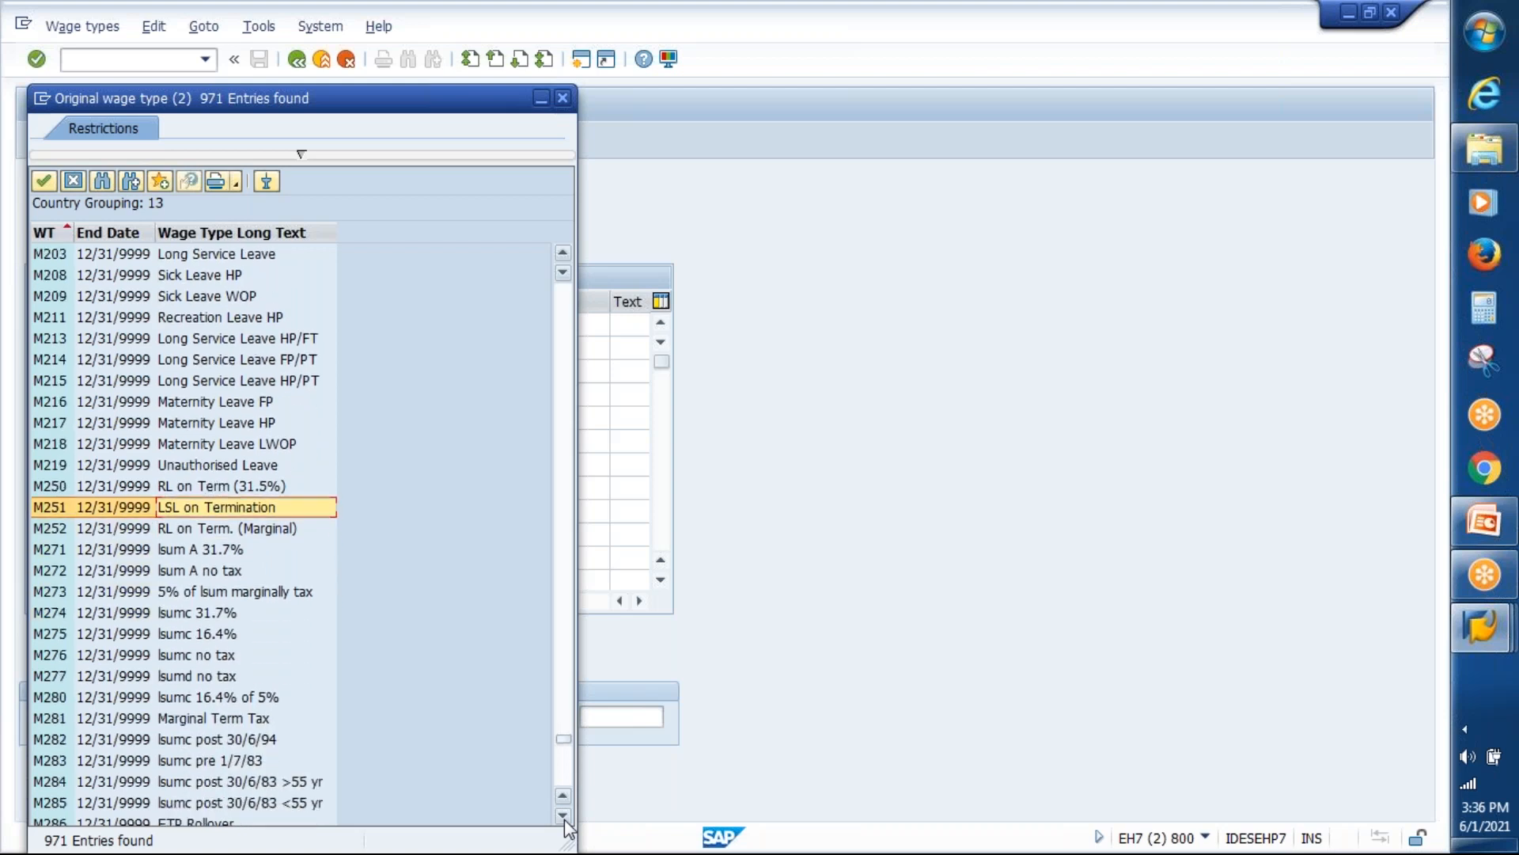
{"action": "left_click", "coordinate": [563, 817]}
{"action": "left_click", "coordinate": [563, 816]}
{"action": "left_click", "coordinate": [563, 817]}
{"action": "left_click", "coordinate": [563, 816]}
{"action": "left_click", "coordinate": [563, 817]}
{"action": "left_click", "coordinate": [563, 817]}
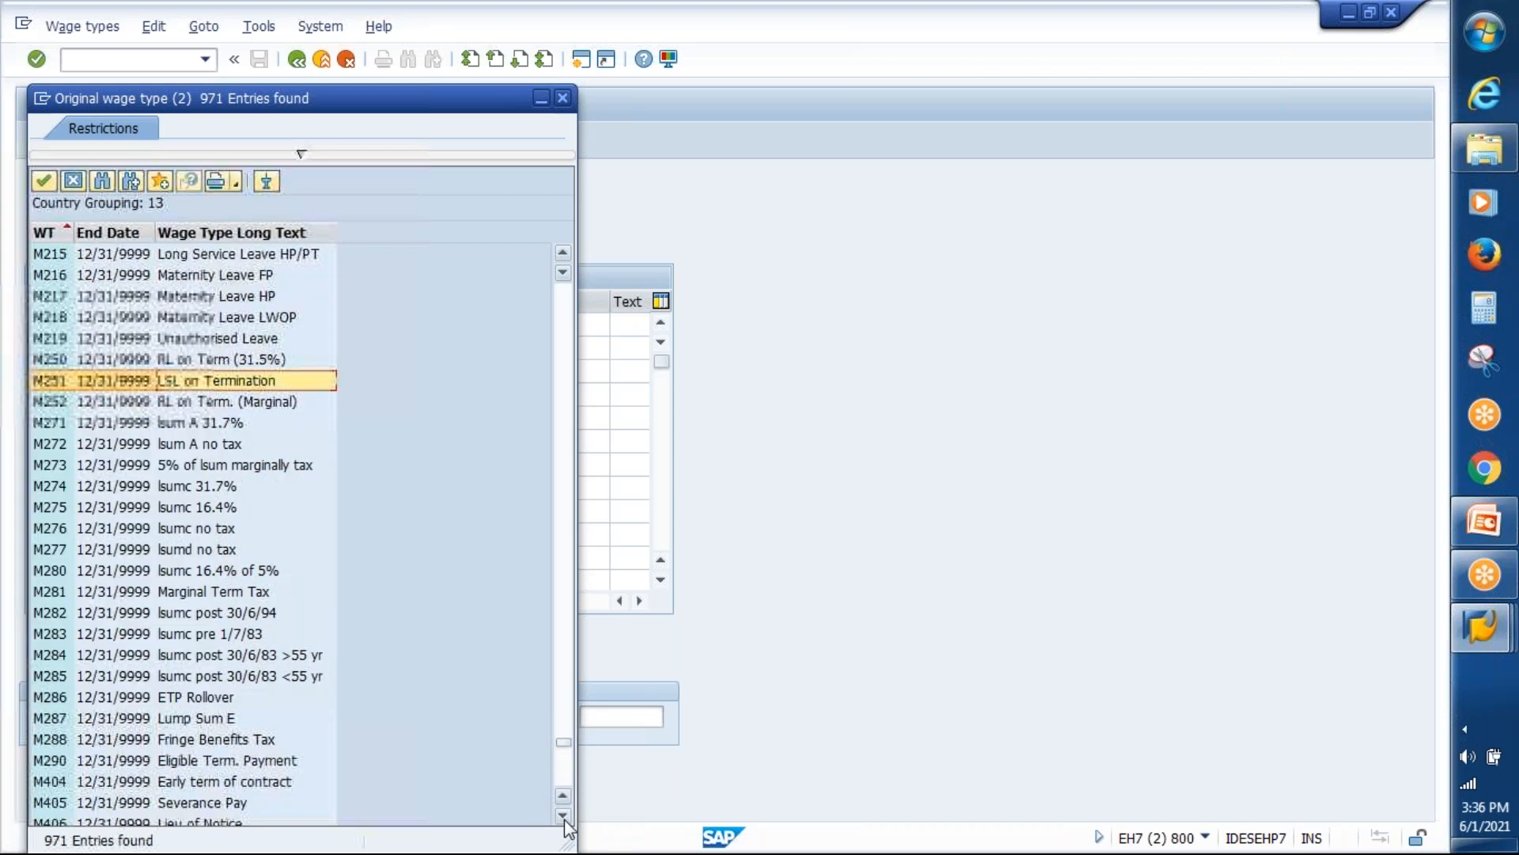
{"action": "left_click", "coordinate": [563, 817]}
{"action": "left_click", "coordinate": [564, 816]}
{"action": "left_click", "coordinate": [564, 816]}
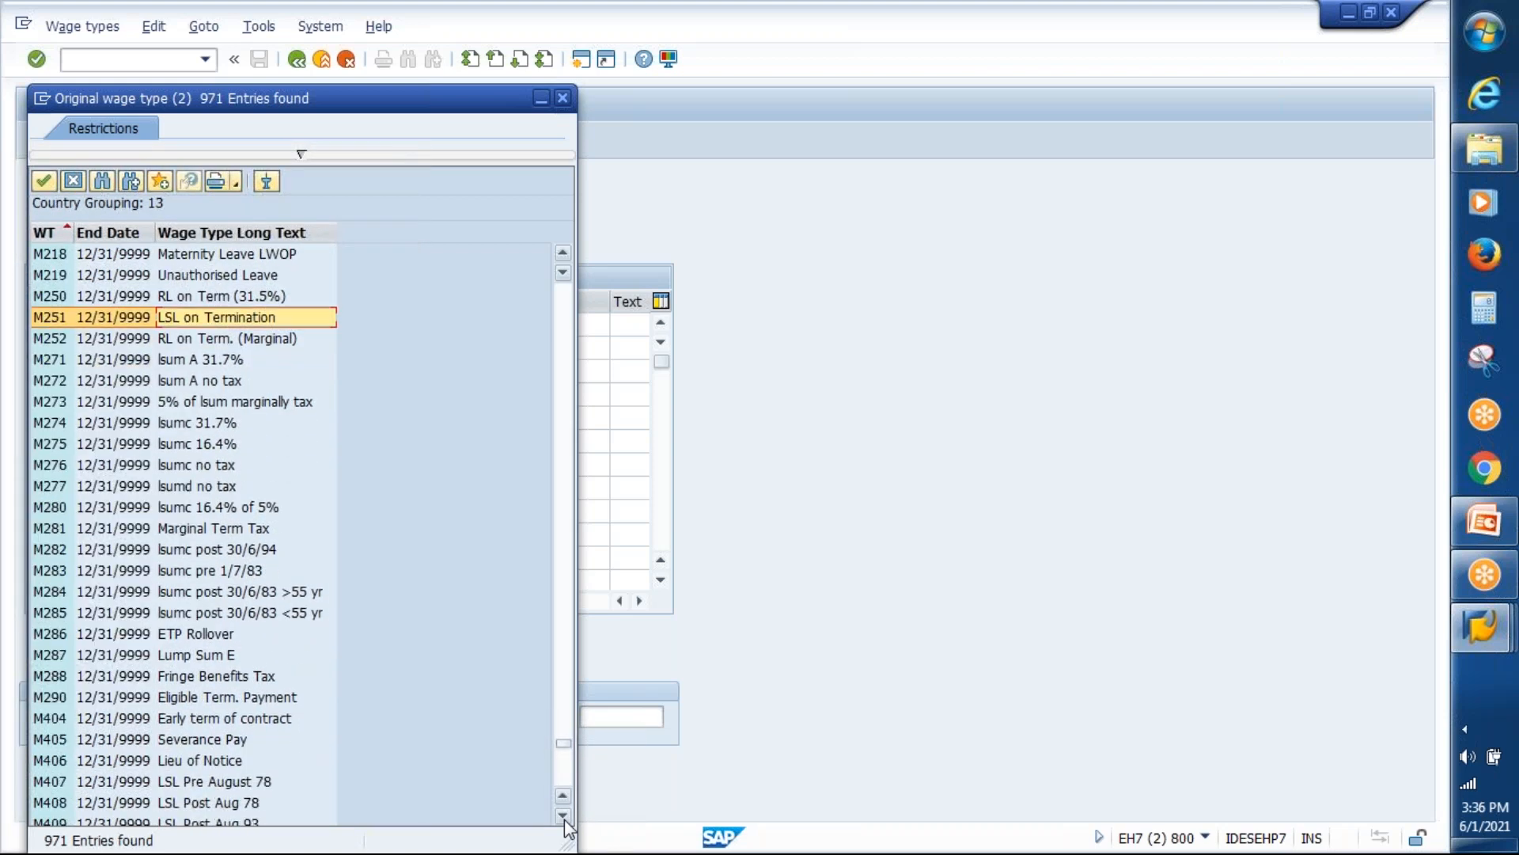
{"action": "left_click", "coordinate": [564, 816]}
{"action": "left_click", "coordinate": [564, 817]}
{"action": "left_click", "coordinate": [563, 817]}
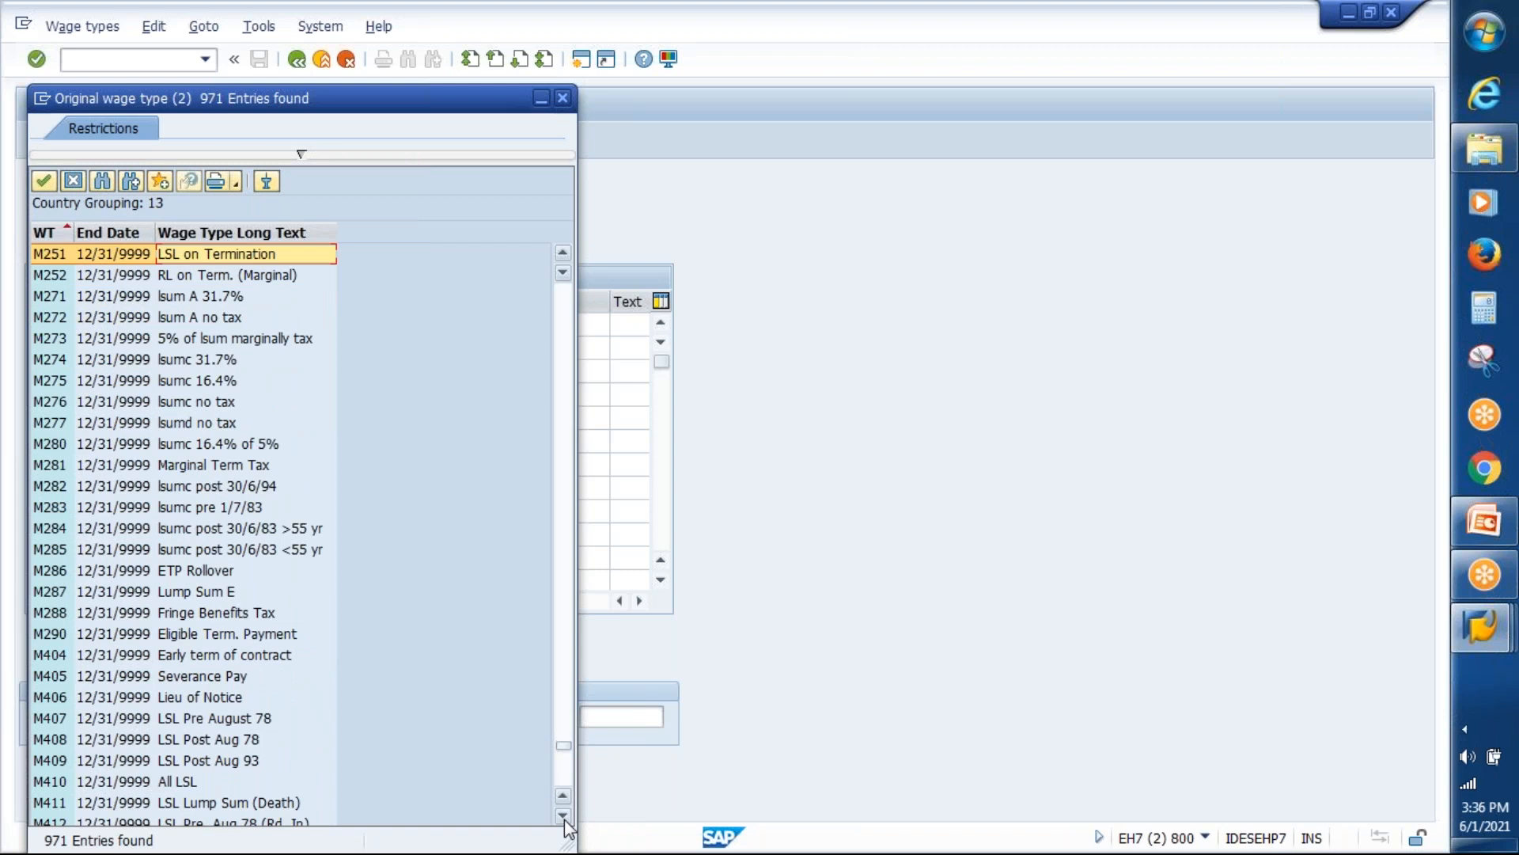
{"action": "left_click", "coordinate": [563, 816]}
{"action": "left_click", "coordinate": [563, 817]}
{"action": "left_click", "coordinate": [563, 817]}
{"action": "left_click", "coordinate": [563, 817]}
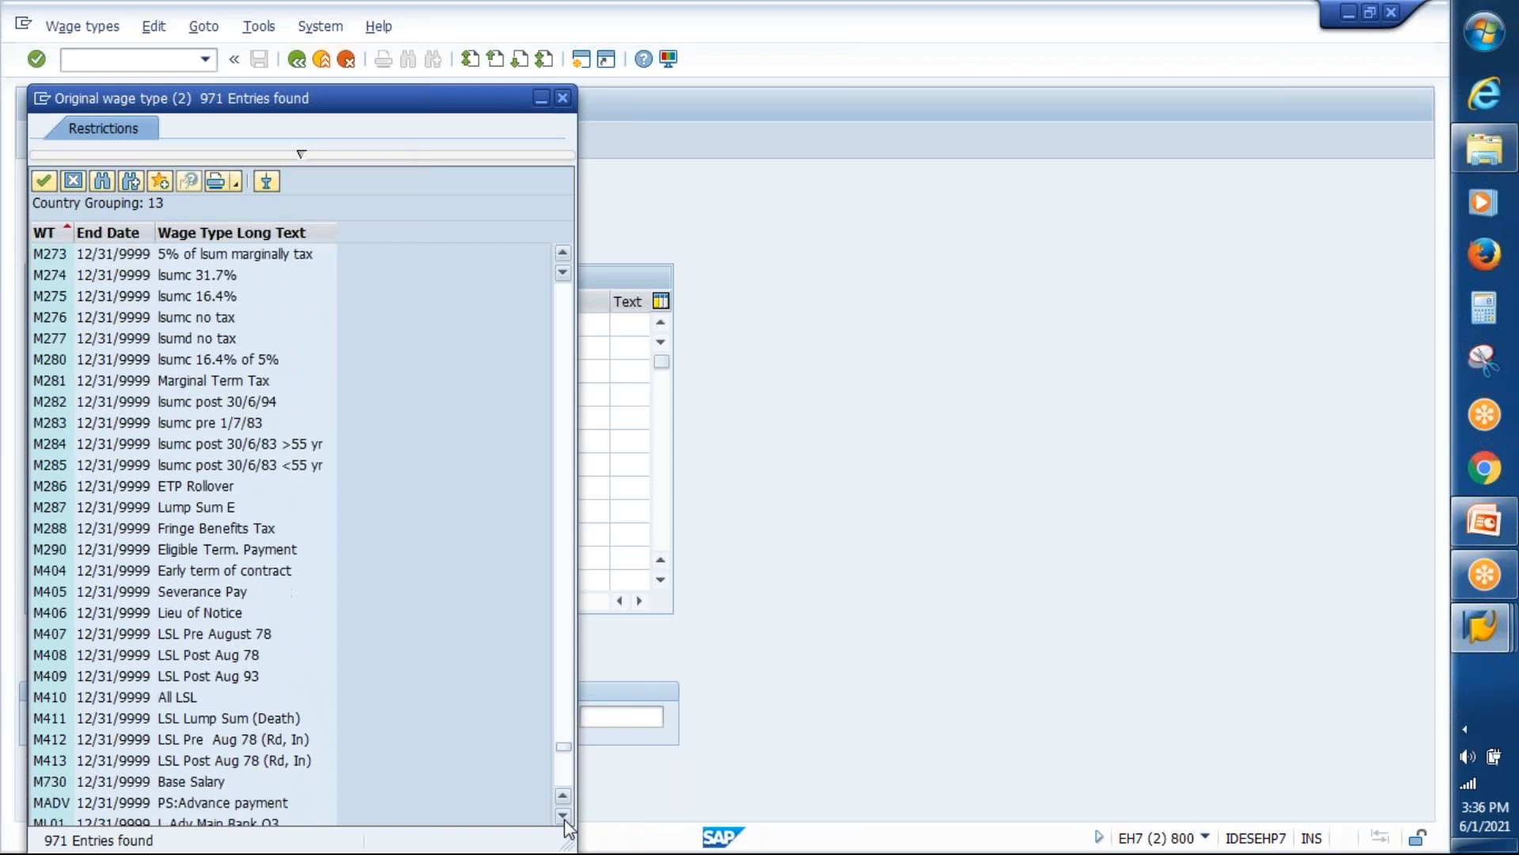
{"action": "left_click", "coordinate": [564, 817]}
{"action": "left_click", "coordinate": [563, 817]}
{"action": "left_click", "coordinate": [564, 817]}
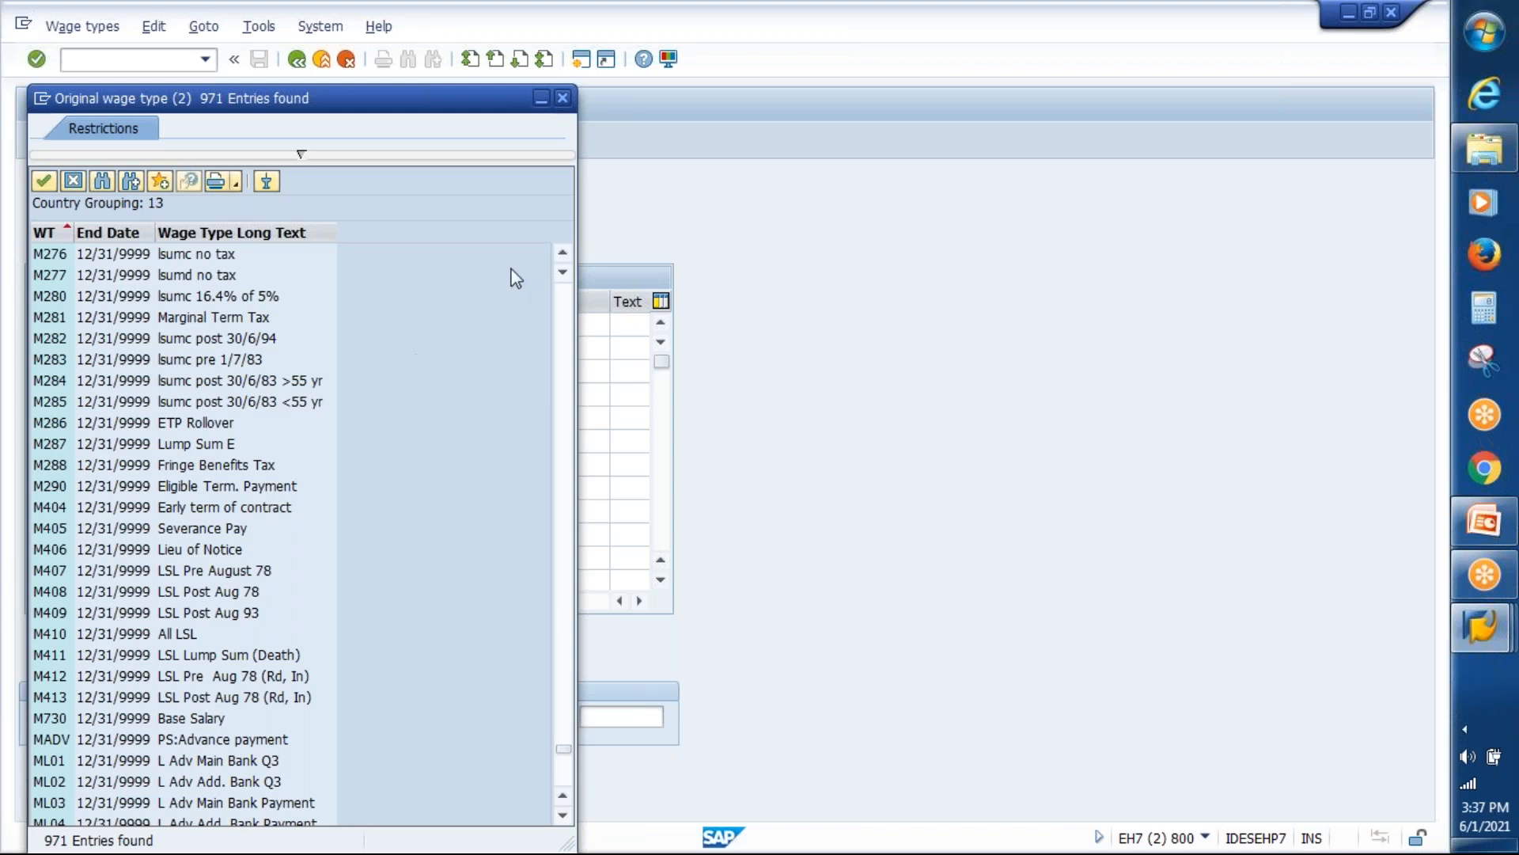
- Look back through the J-series deduction wage types and the I-series wage types preceding them
{"action": "left_click", "coordinate": [562, 254]}
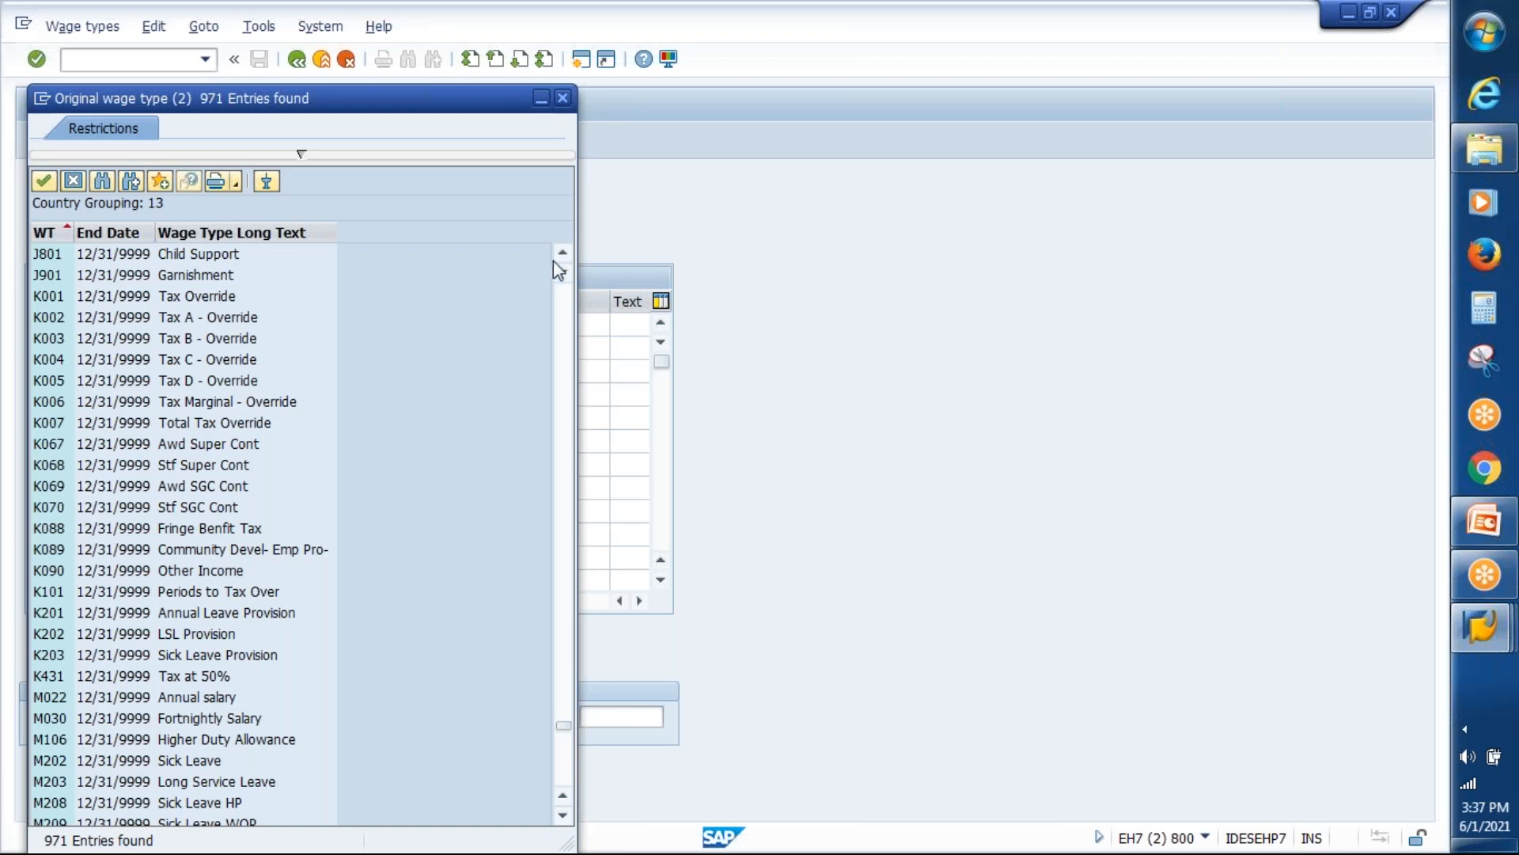
{"action": "scroll", "coordinate": [564, 259], "scroll_direction": "up", "scroll_amount": 6}
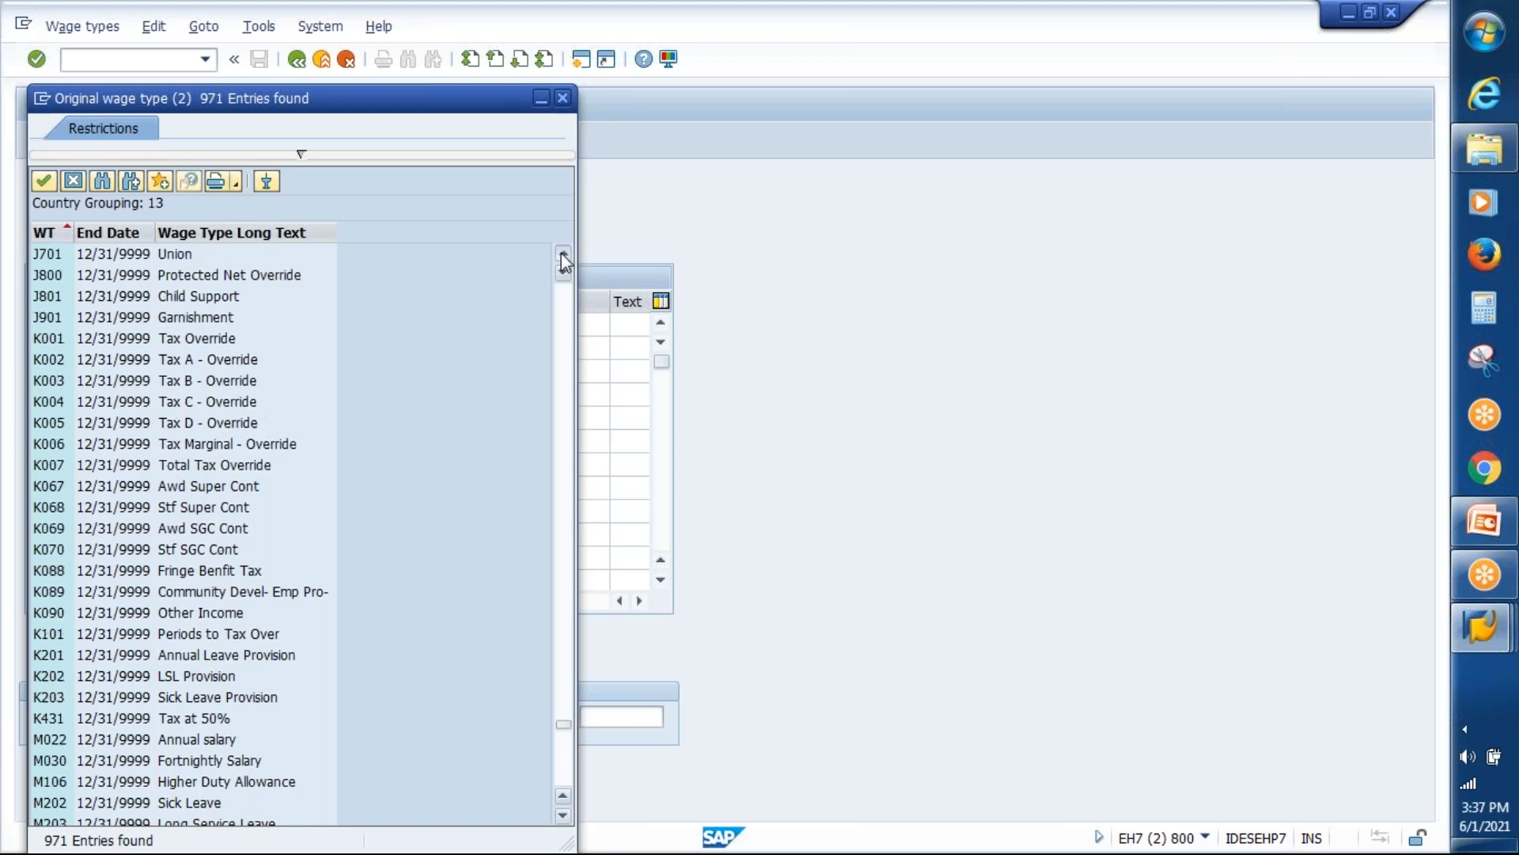
{"action": "scroll", "coordinate": [563, 259], "scroll_direction": "up", "scroll_amount": 6}
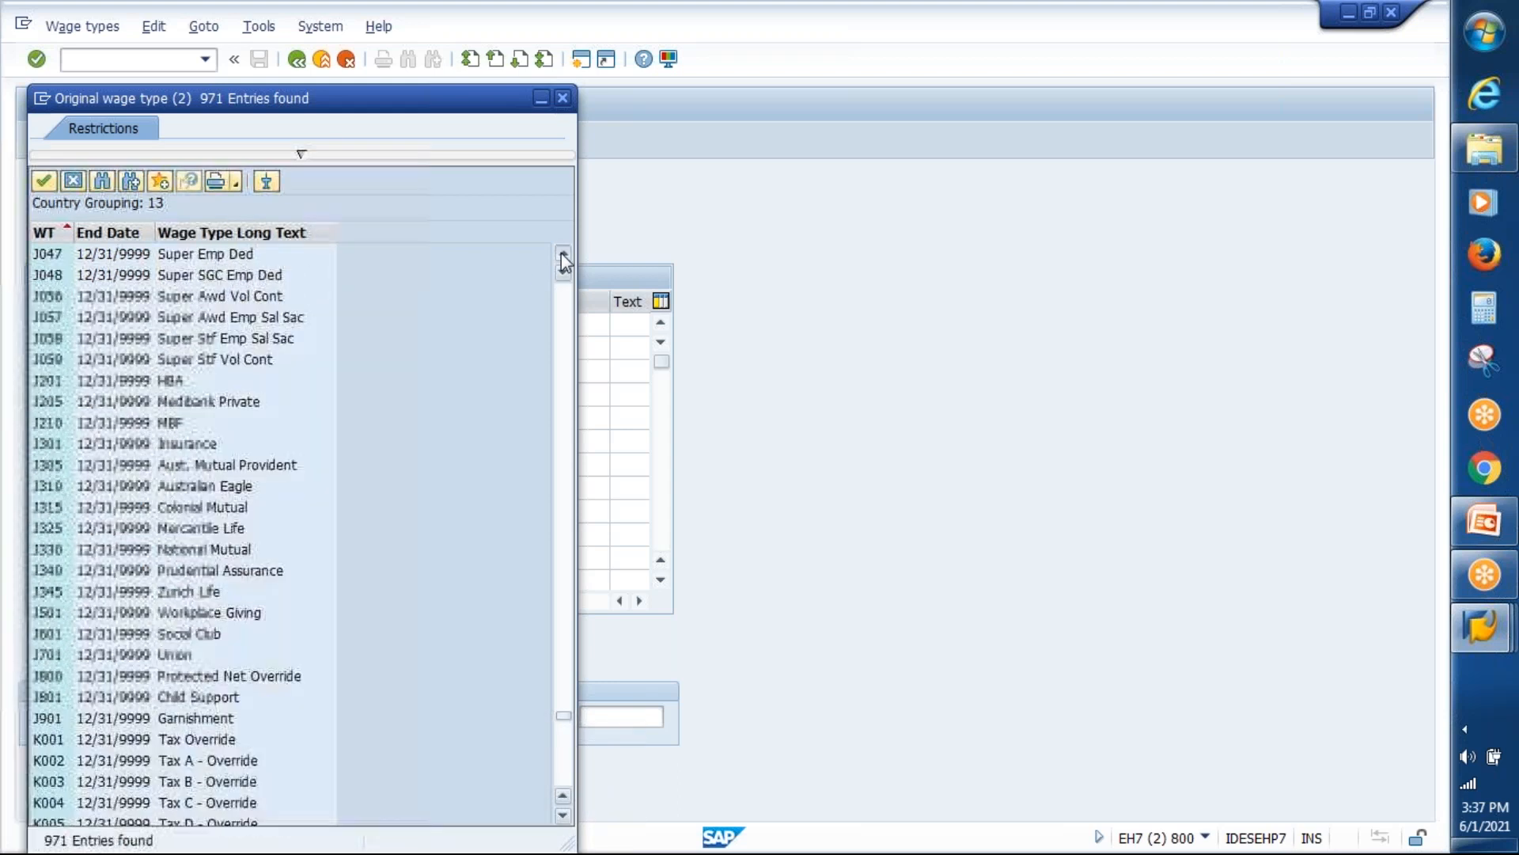
{"action": "scroll", "coordinate": [563, 259], "scroll_direction": "up", "scroll_amount": 2}
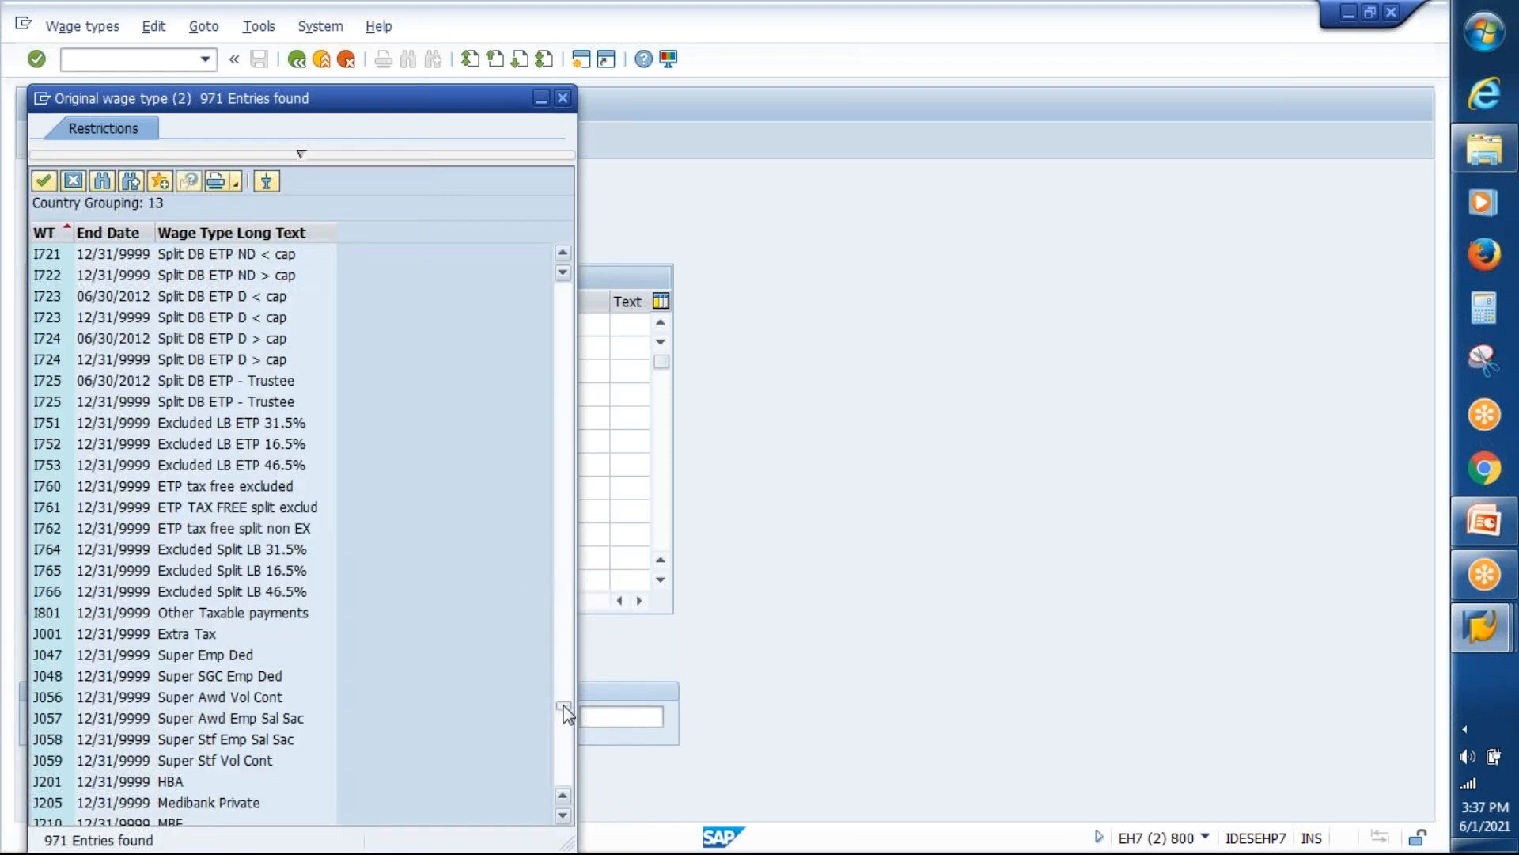
- Review the numeric original wage types from the 4000 series back to the 1000 series, and close the list without choosing one
{"action": "left_click_drag", "start_coordinate": [563, 703], "coordinate": [563, 595]}
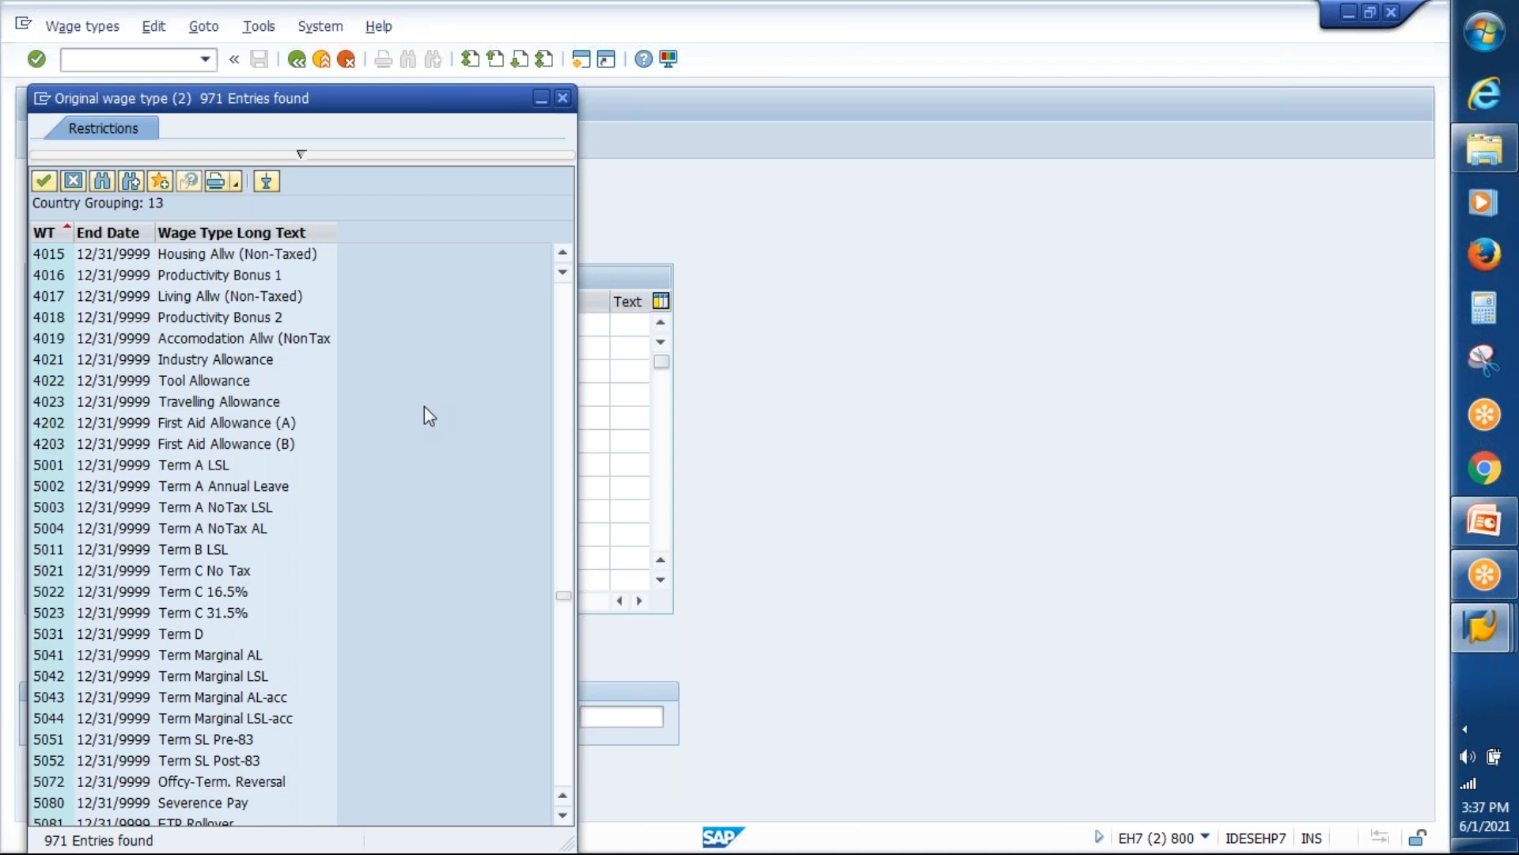
{"action": "left_click", "coordinate": [564, 253]}
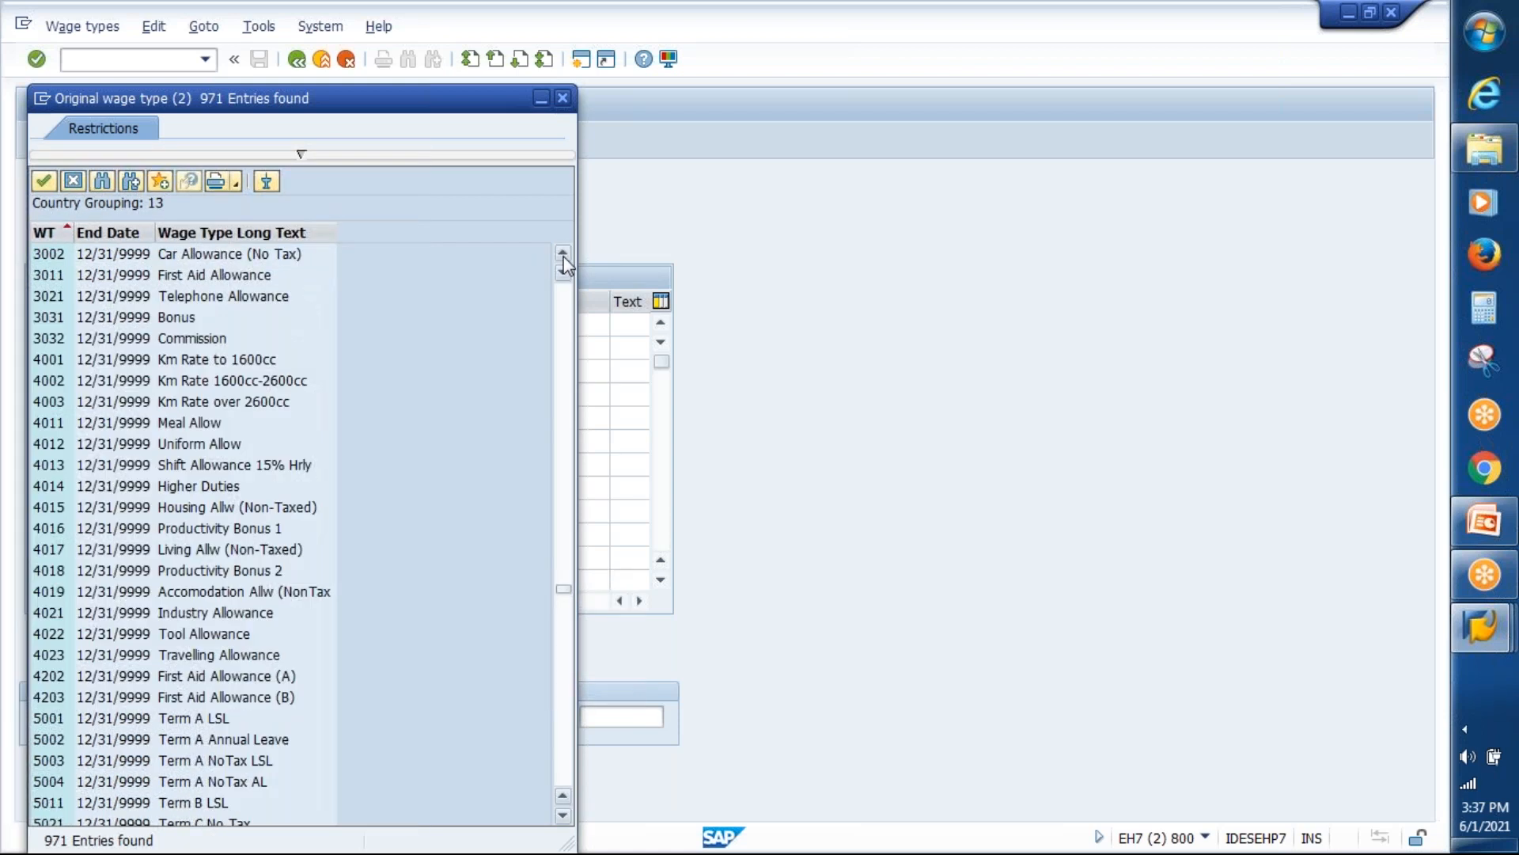
{"action": "left_click", "coordinate": [564, 253]}
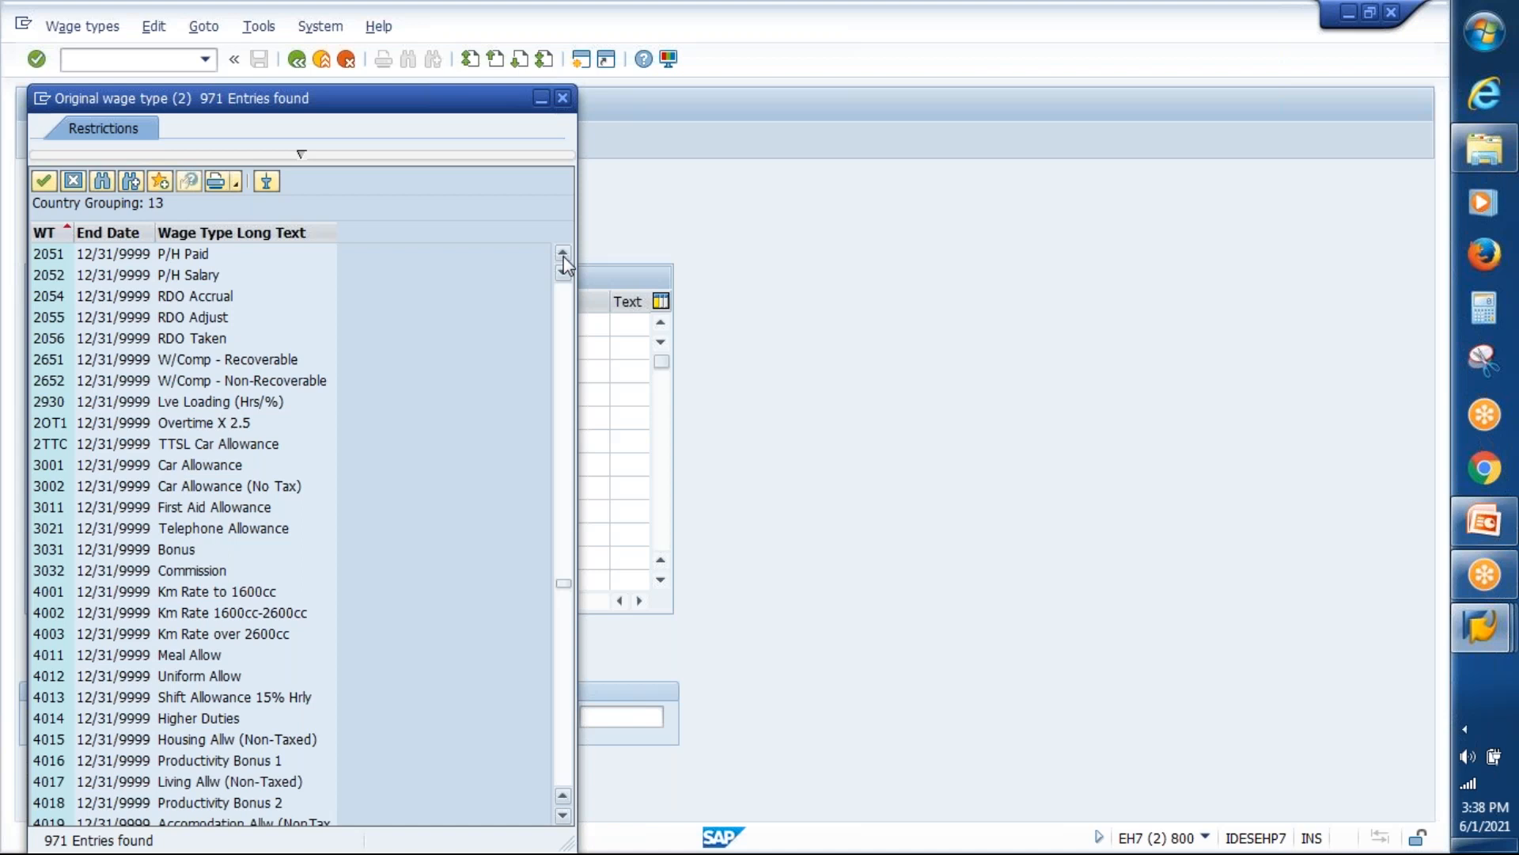
{"action": "left_click", "coordinate": [563, 255]}
{"action": "left_click", "coordinate": [564, 255]}
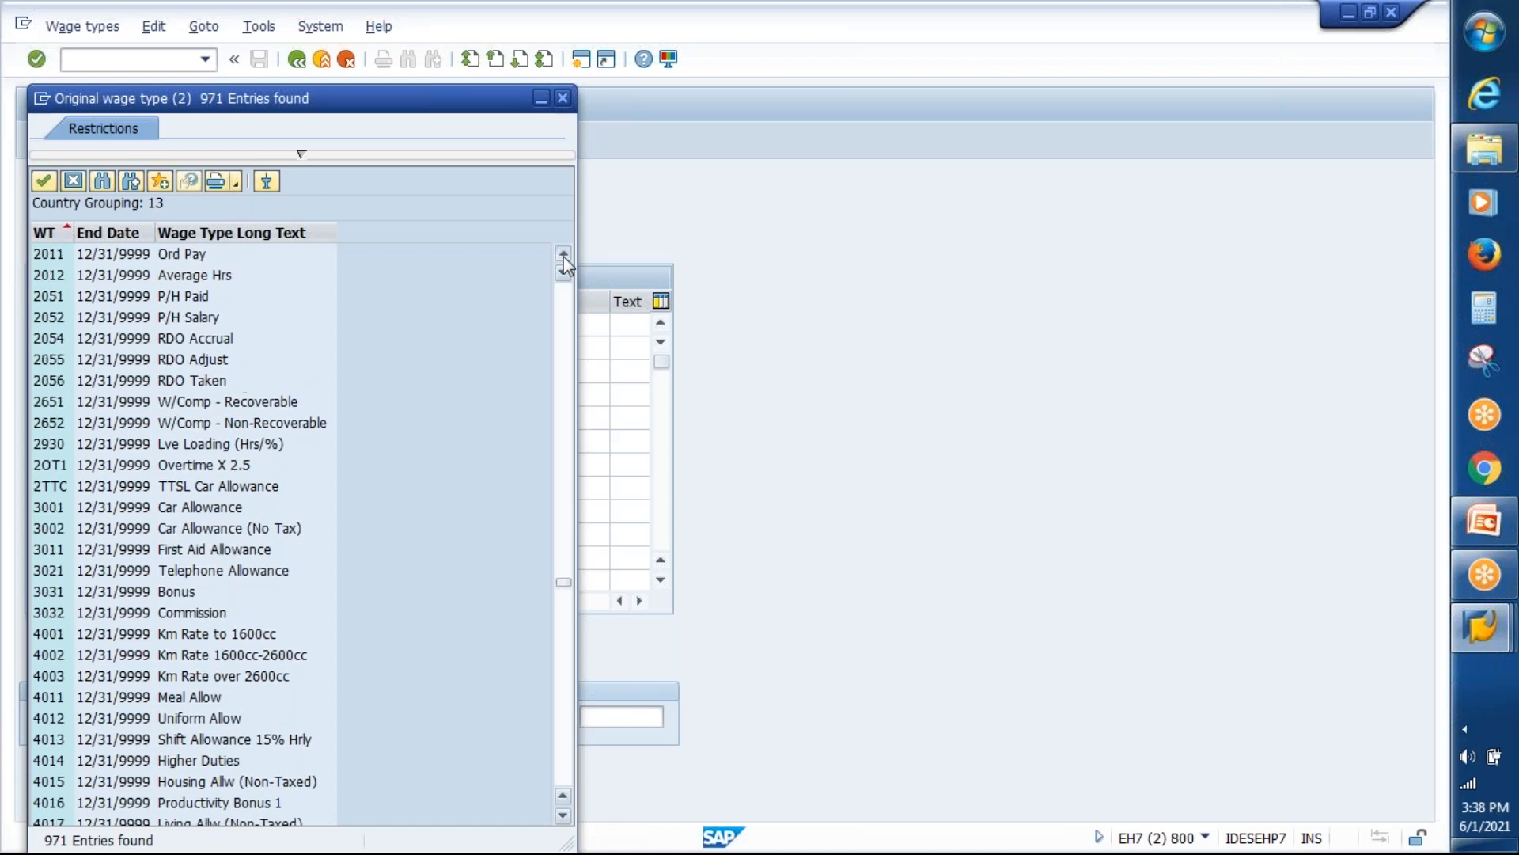
{"action": "left_click", "coordinate": [564, 254]}
{"action": "left_click", "coordinate": [563, 255]}
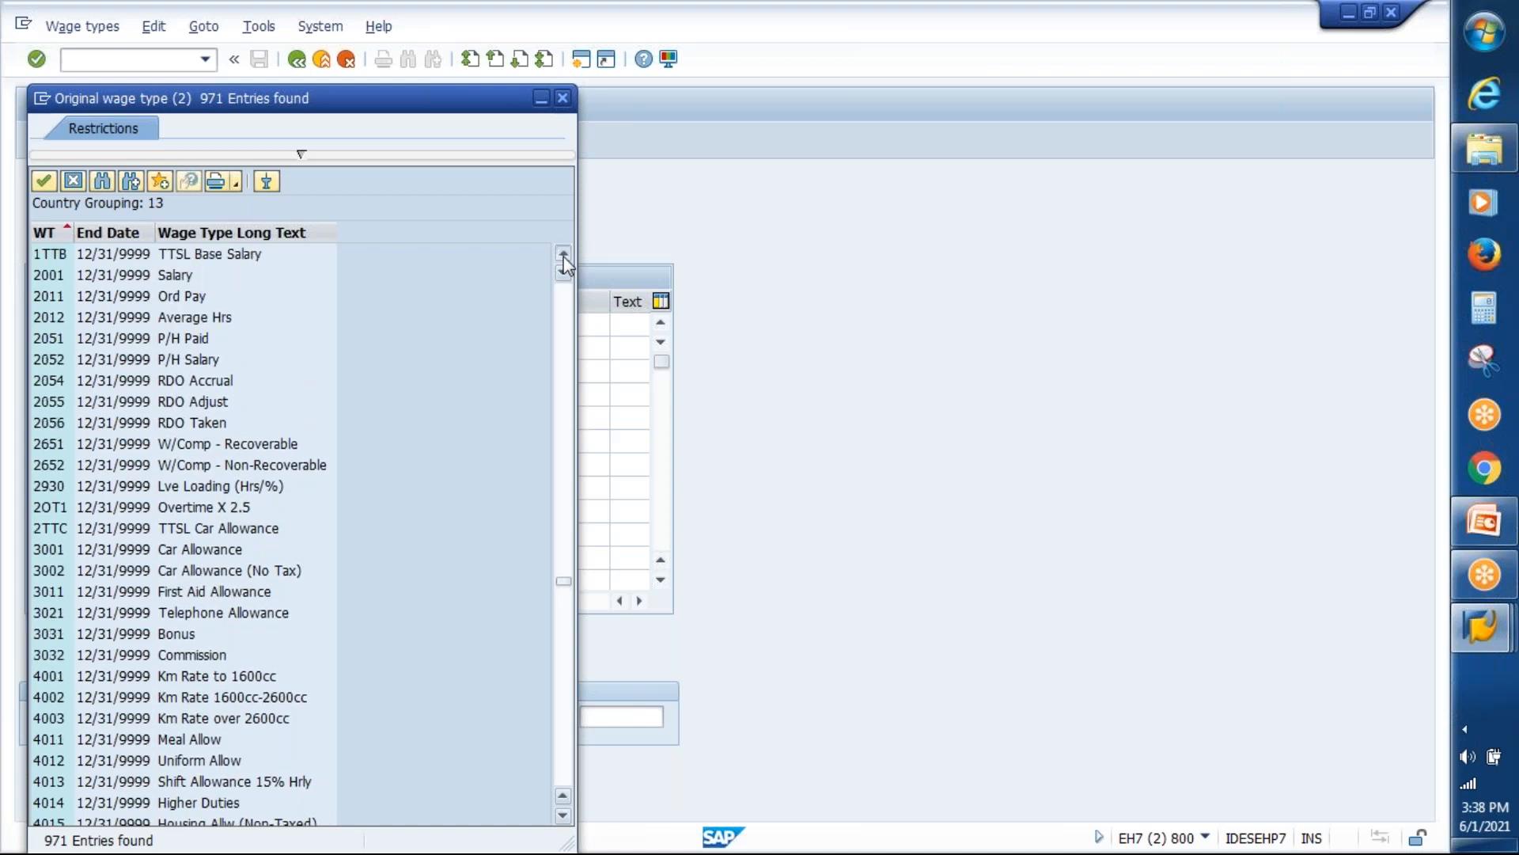
{"action": "left_click", "coordinate": [564, 254]}
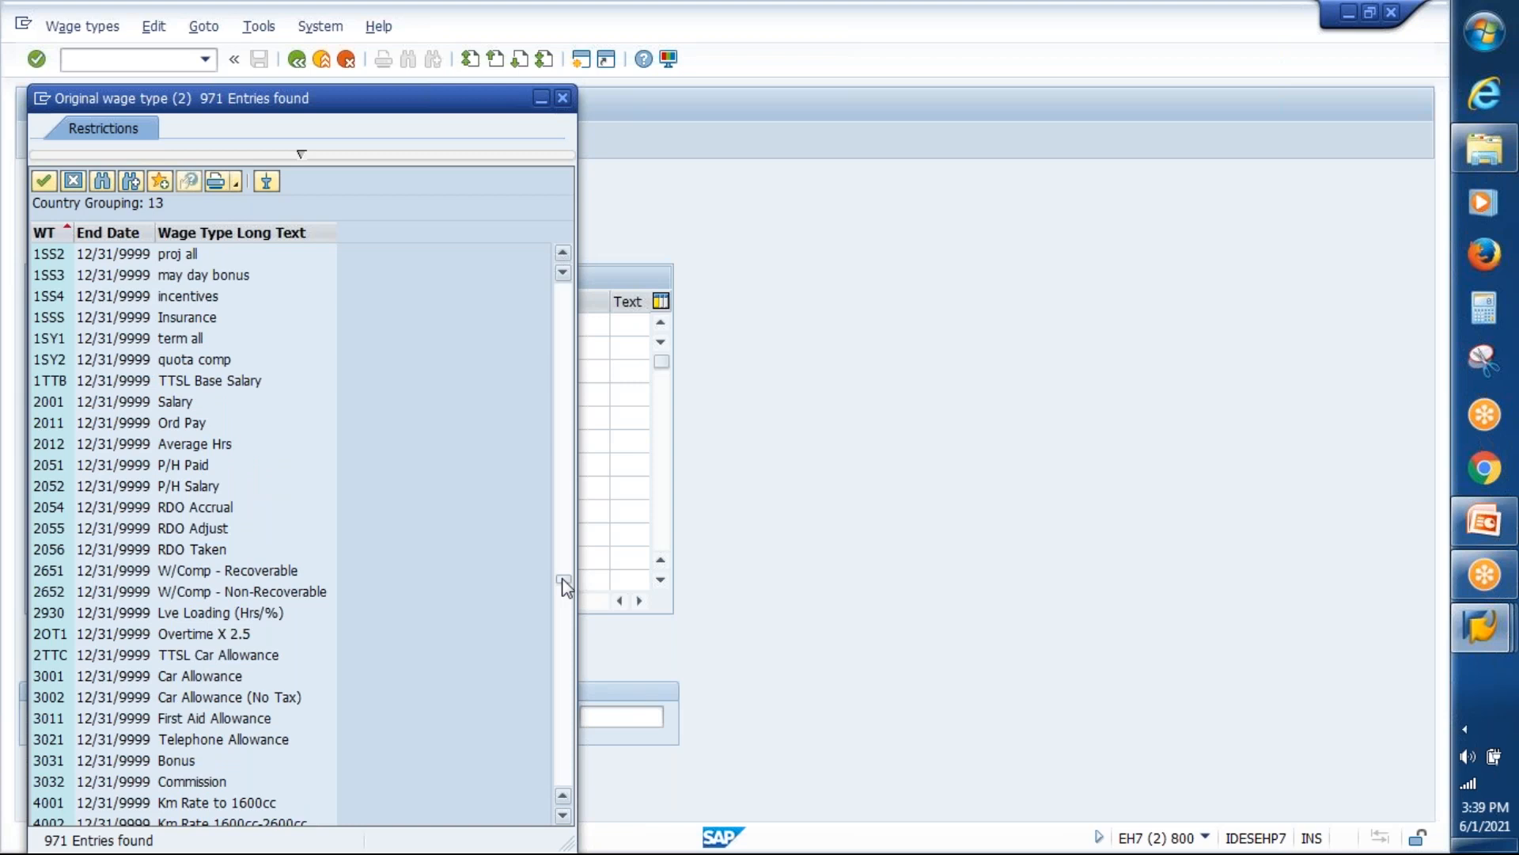
{"action": "left_click_drag", "start_coordinate": [563, 586], "coordinate": [564, 552]}
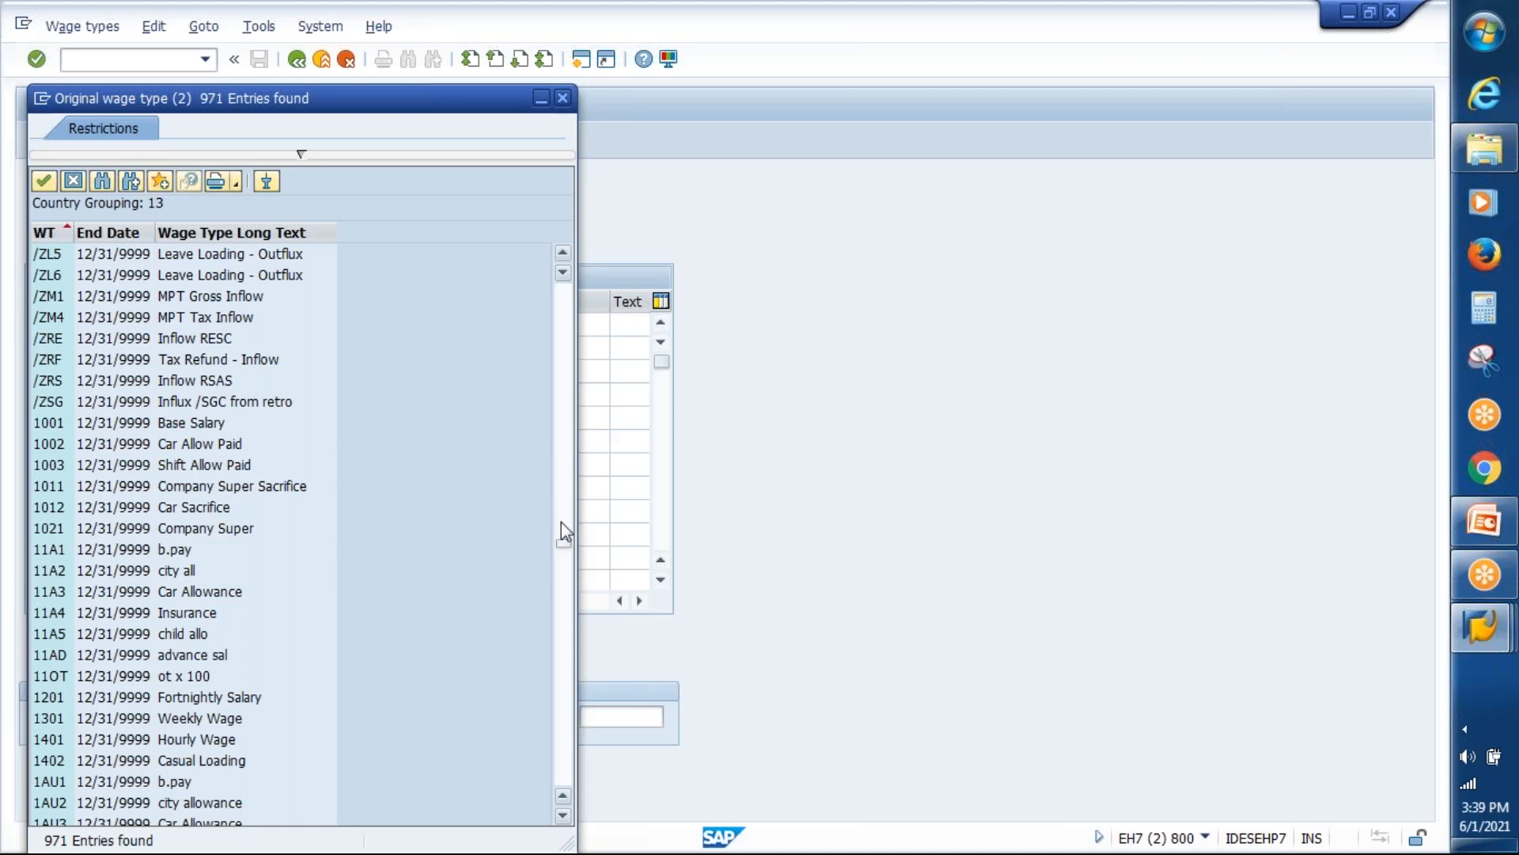
{"action": "left_click", "coordinate": [563, 98]}
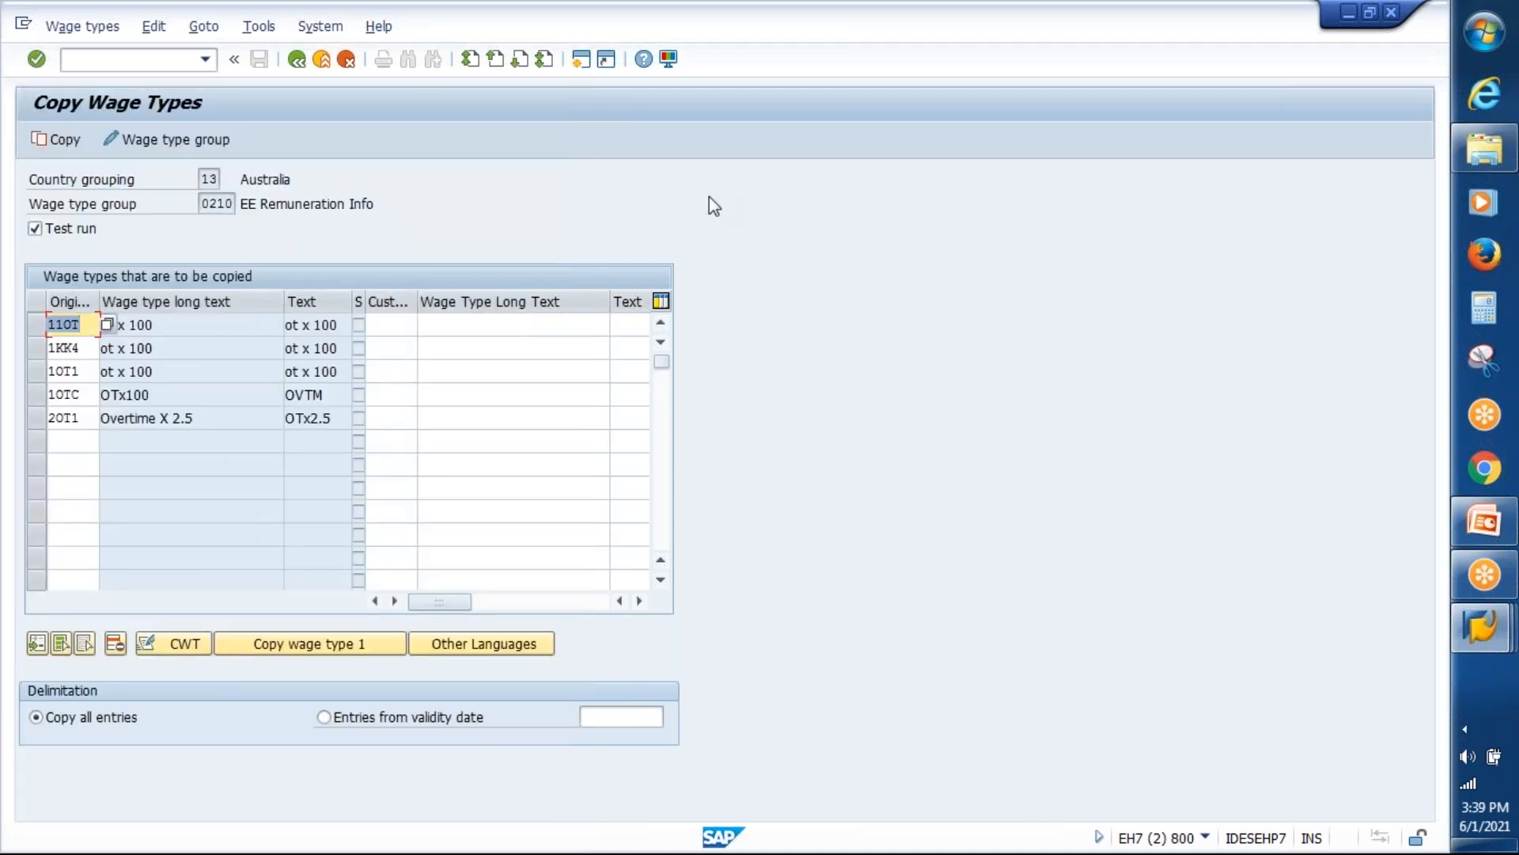